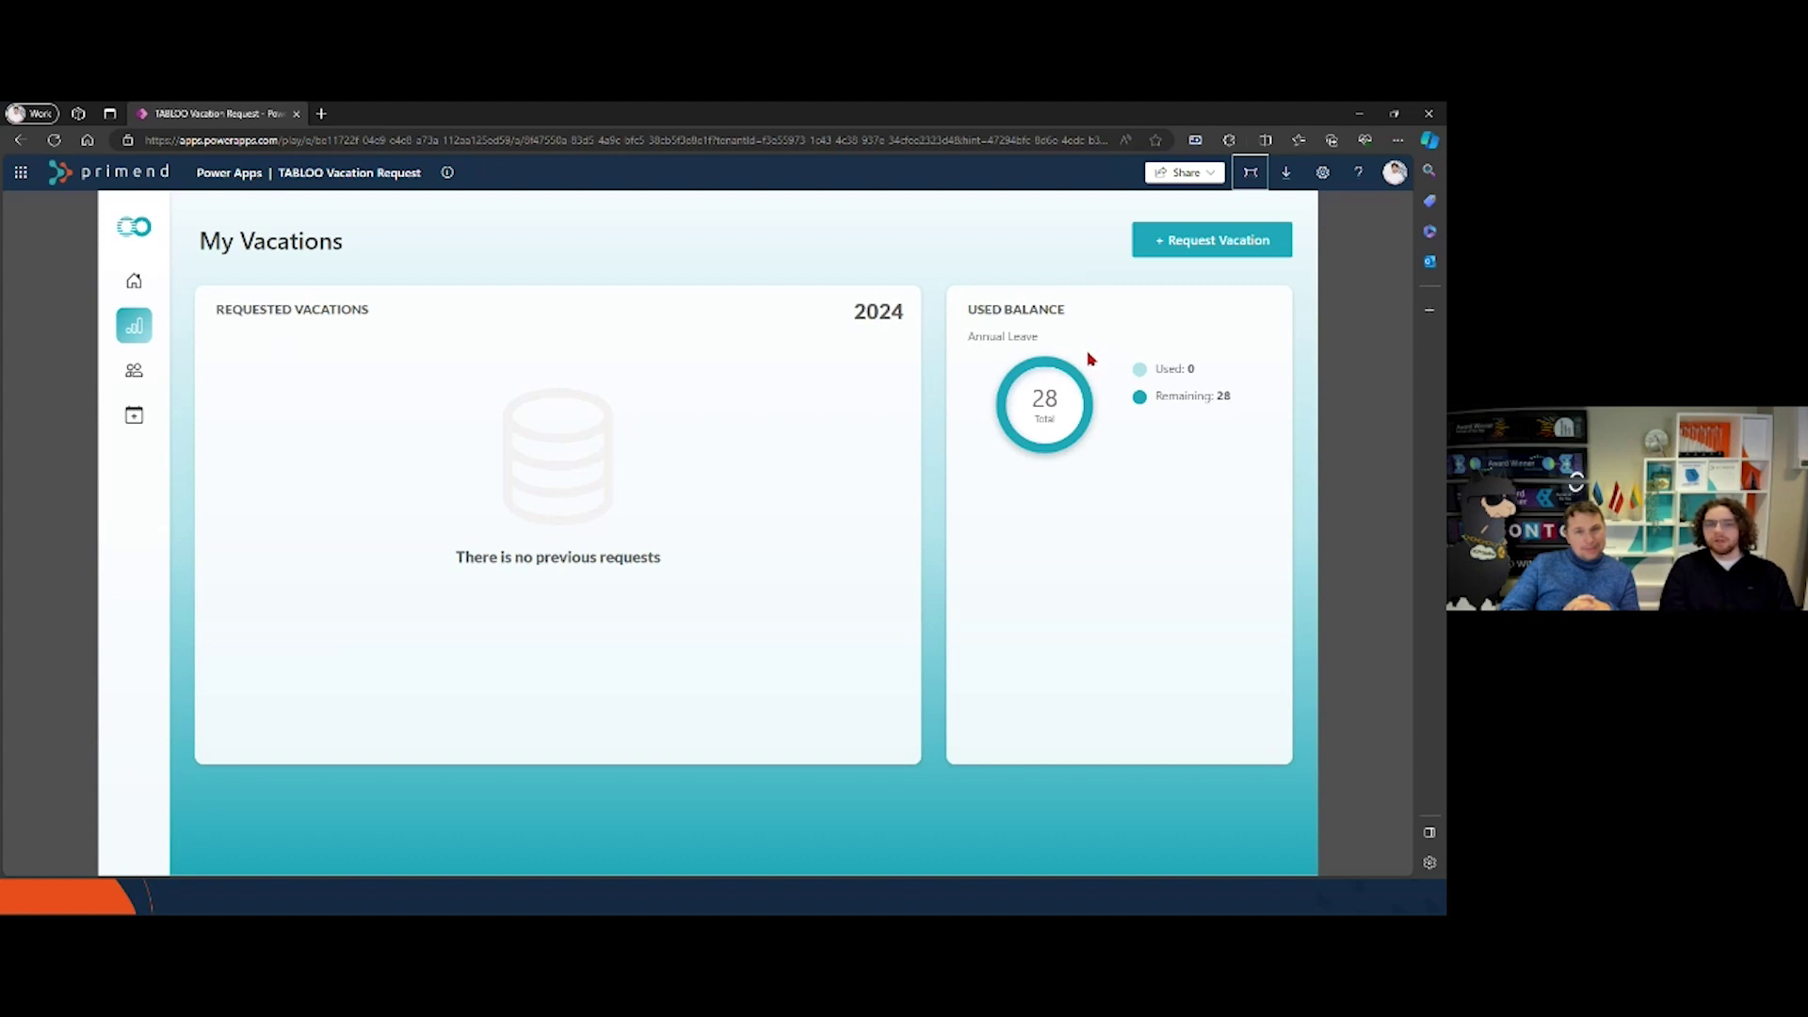
Step: Start a new vacation request and set its leave type to Annual Leave
left_click(1173, 241)
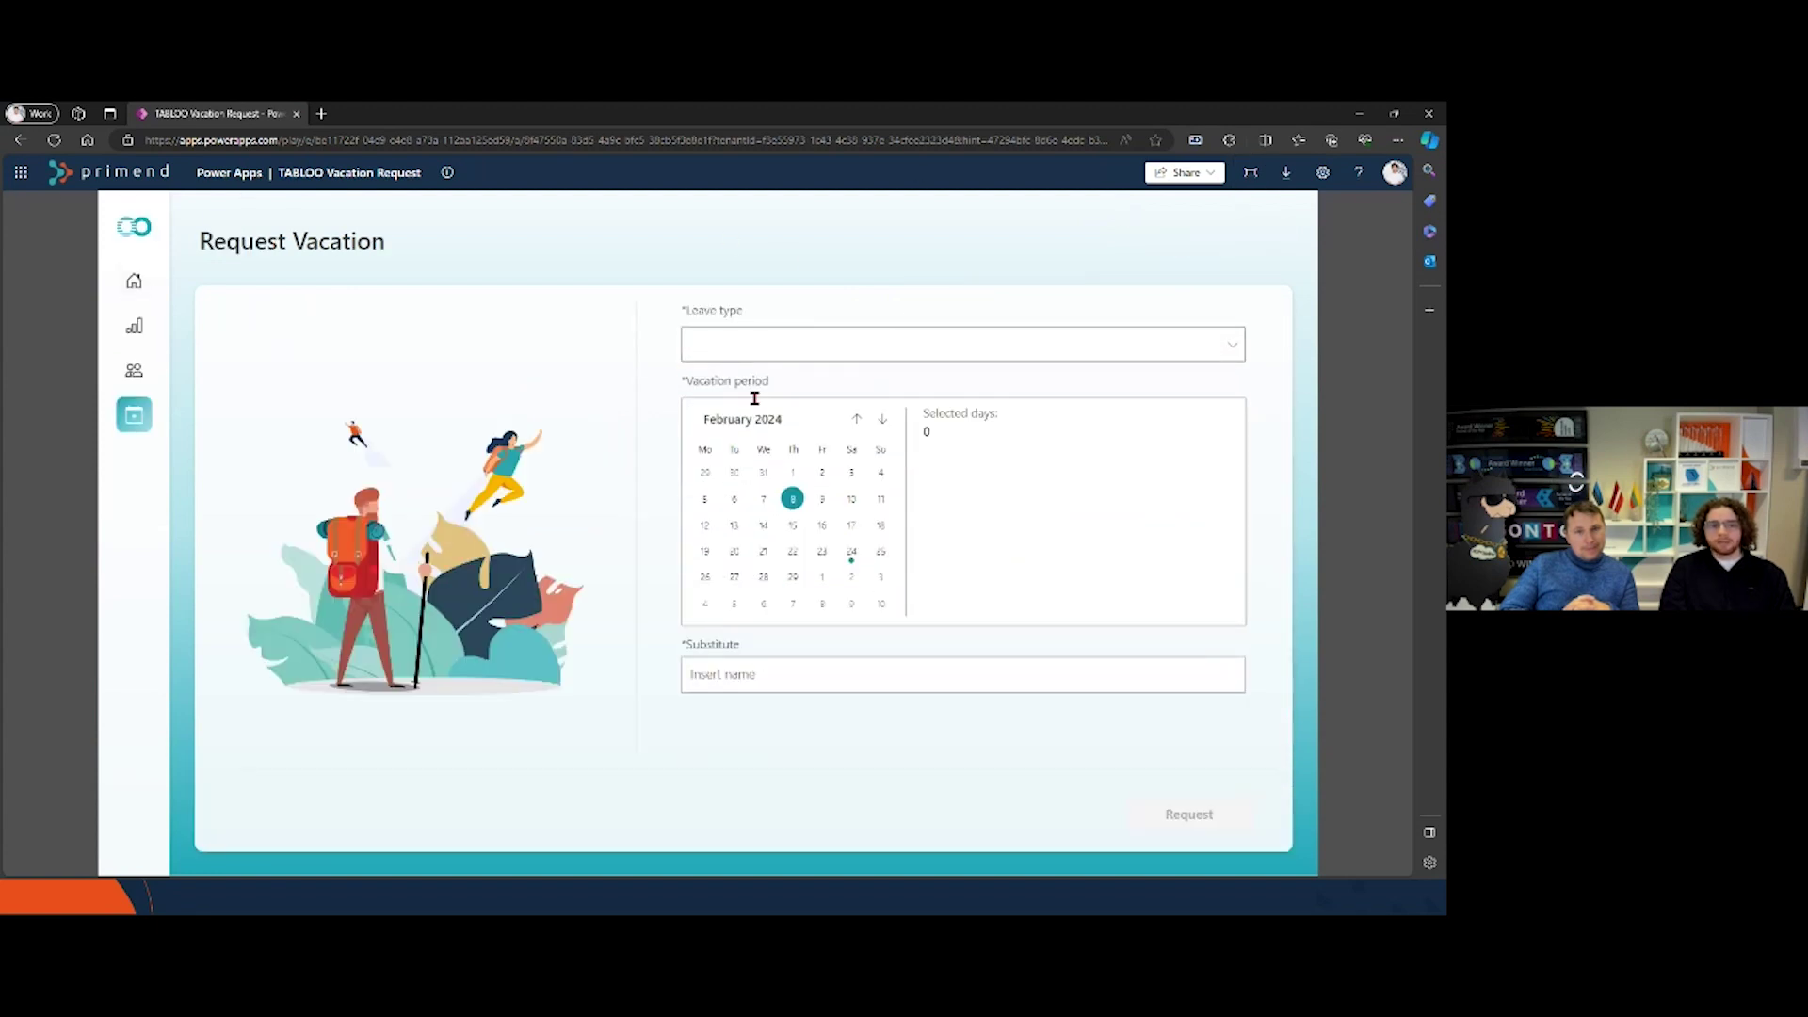
left_click(772, 350)
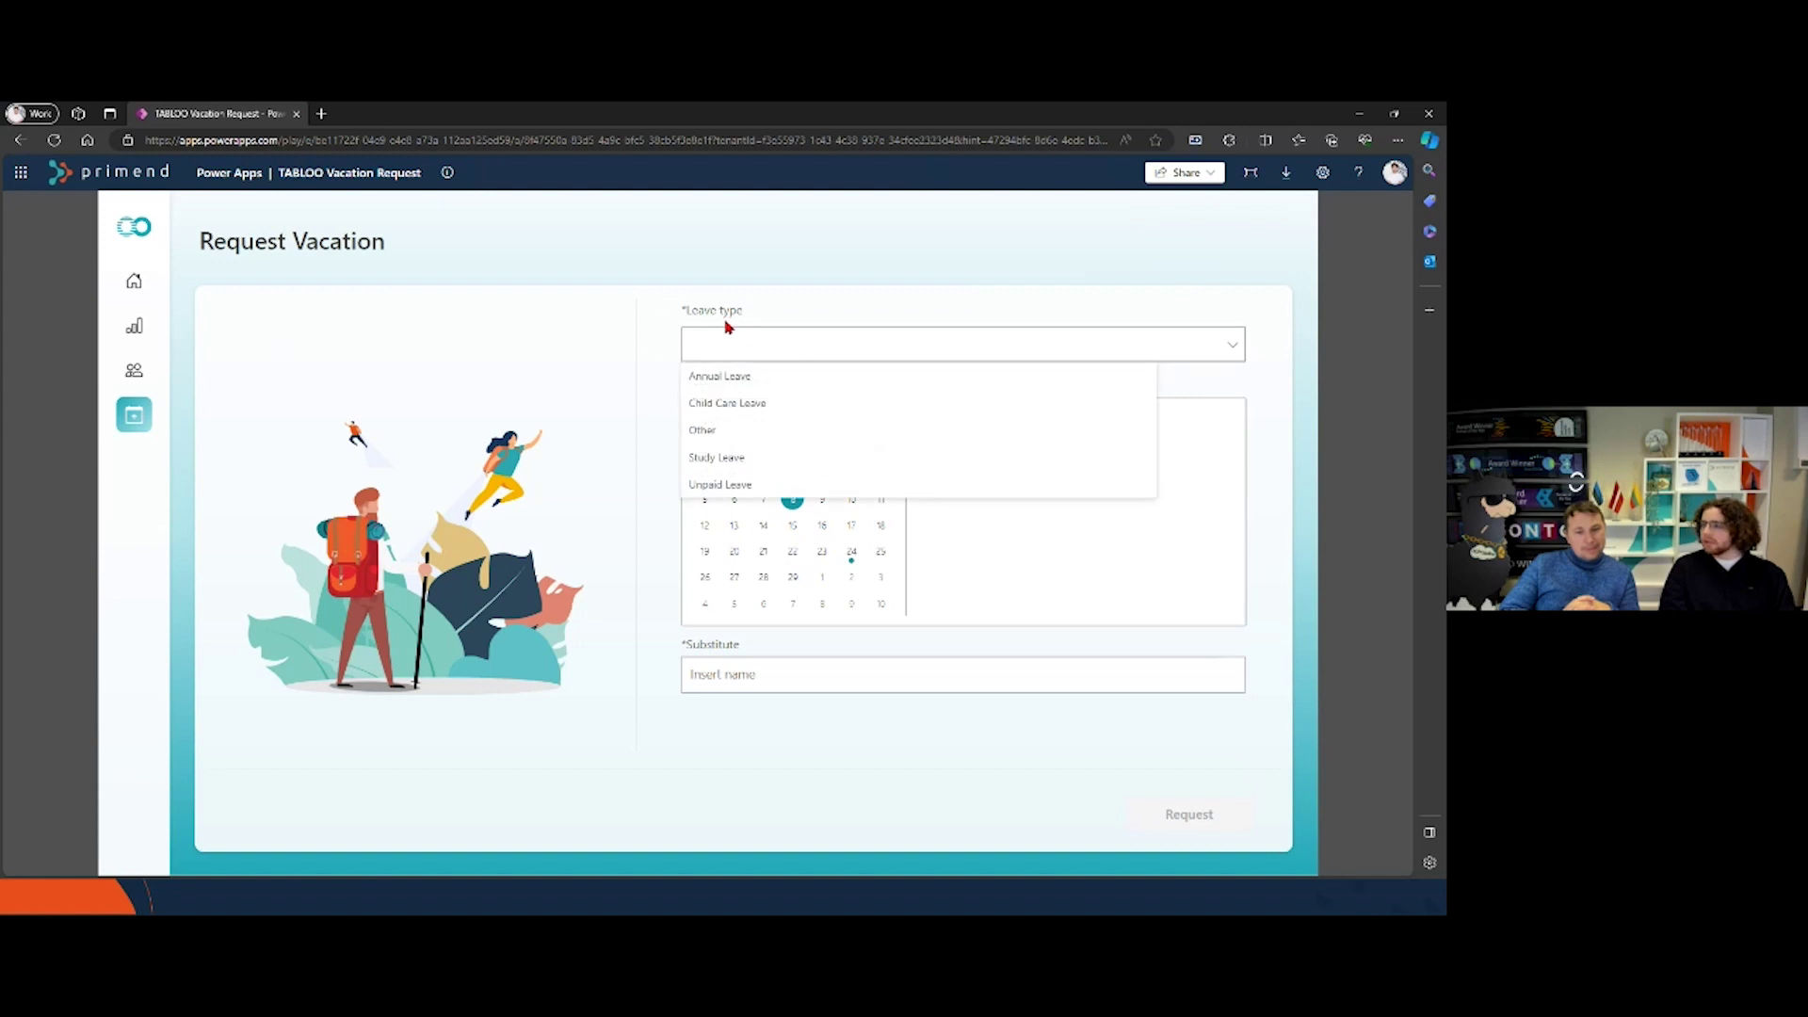
left_click(731, 381)
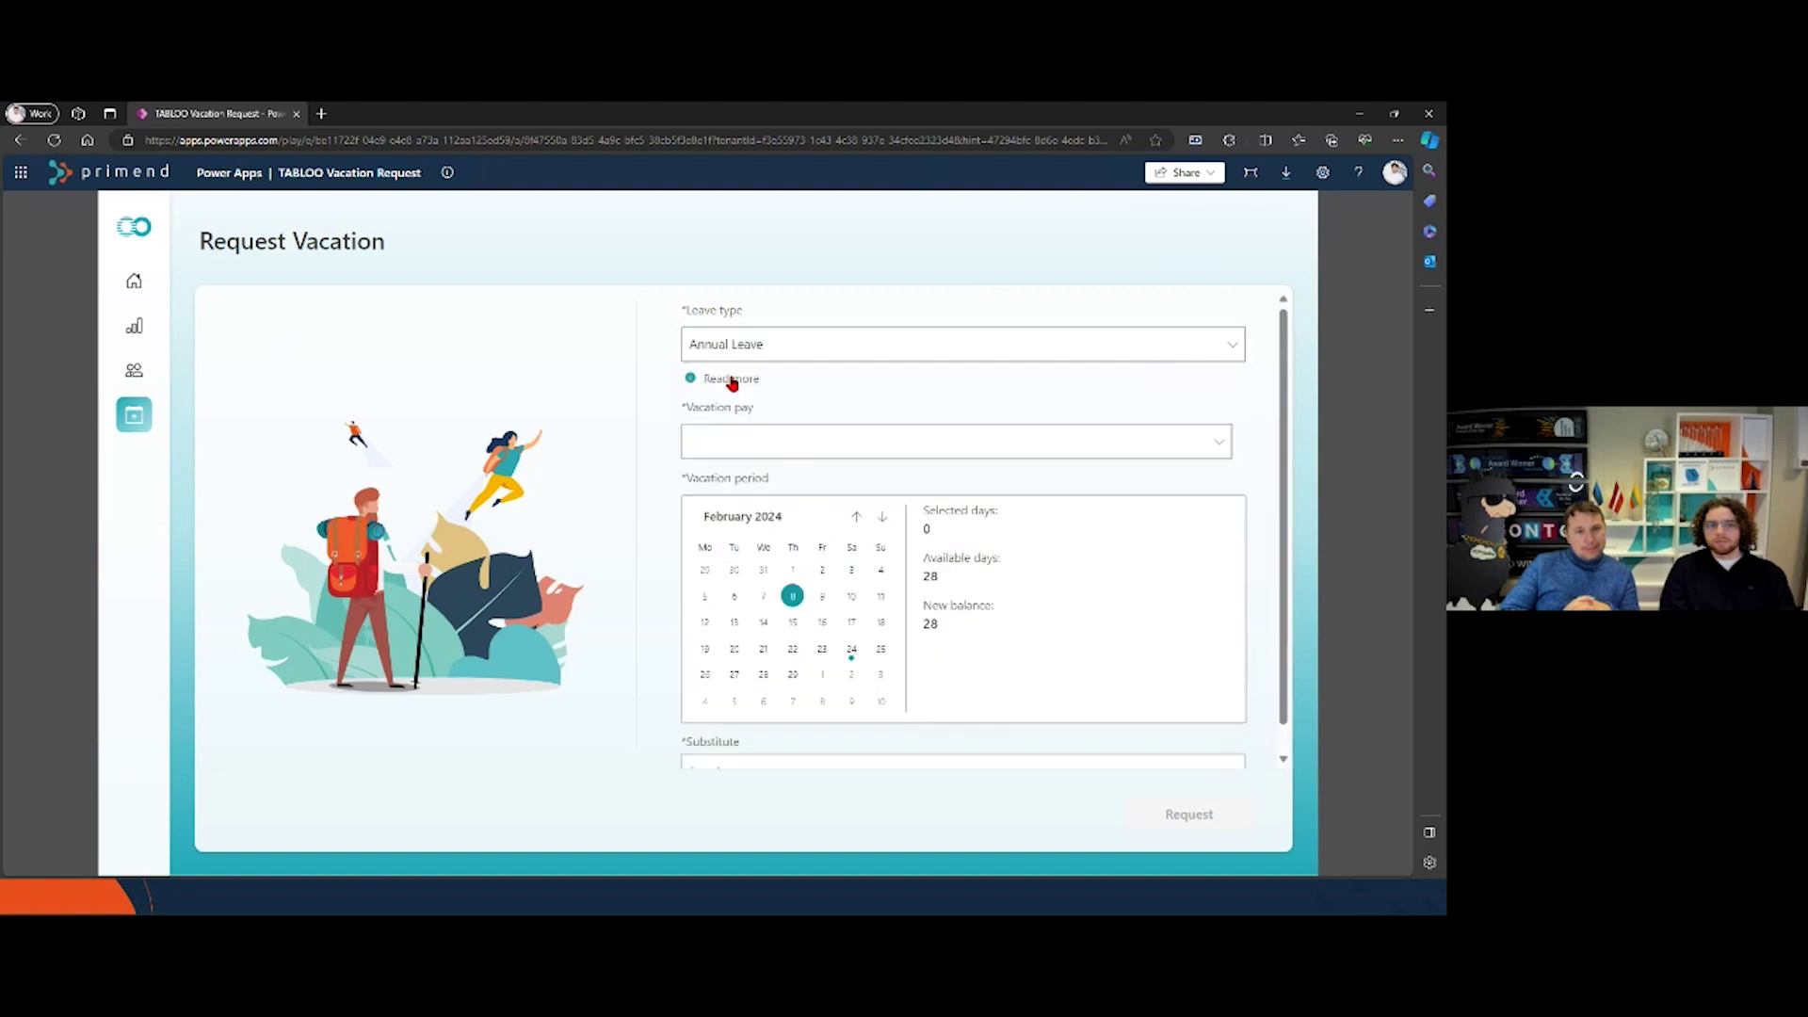
Step: Look at the vacation pay choices and read the additional information about Annual Leave
left_click(744, 442)
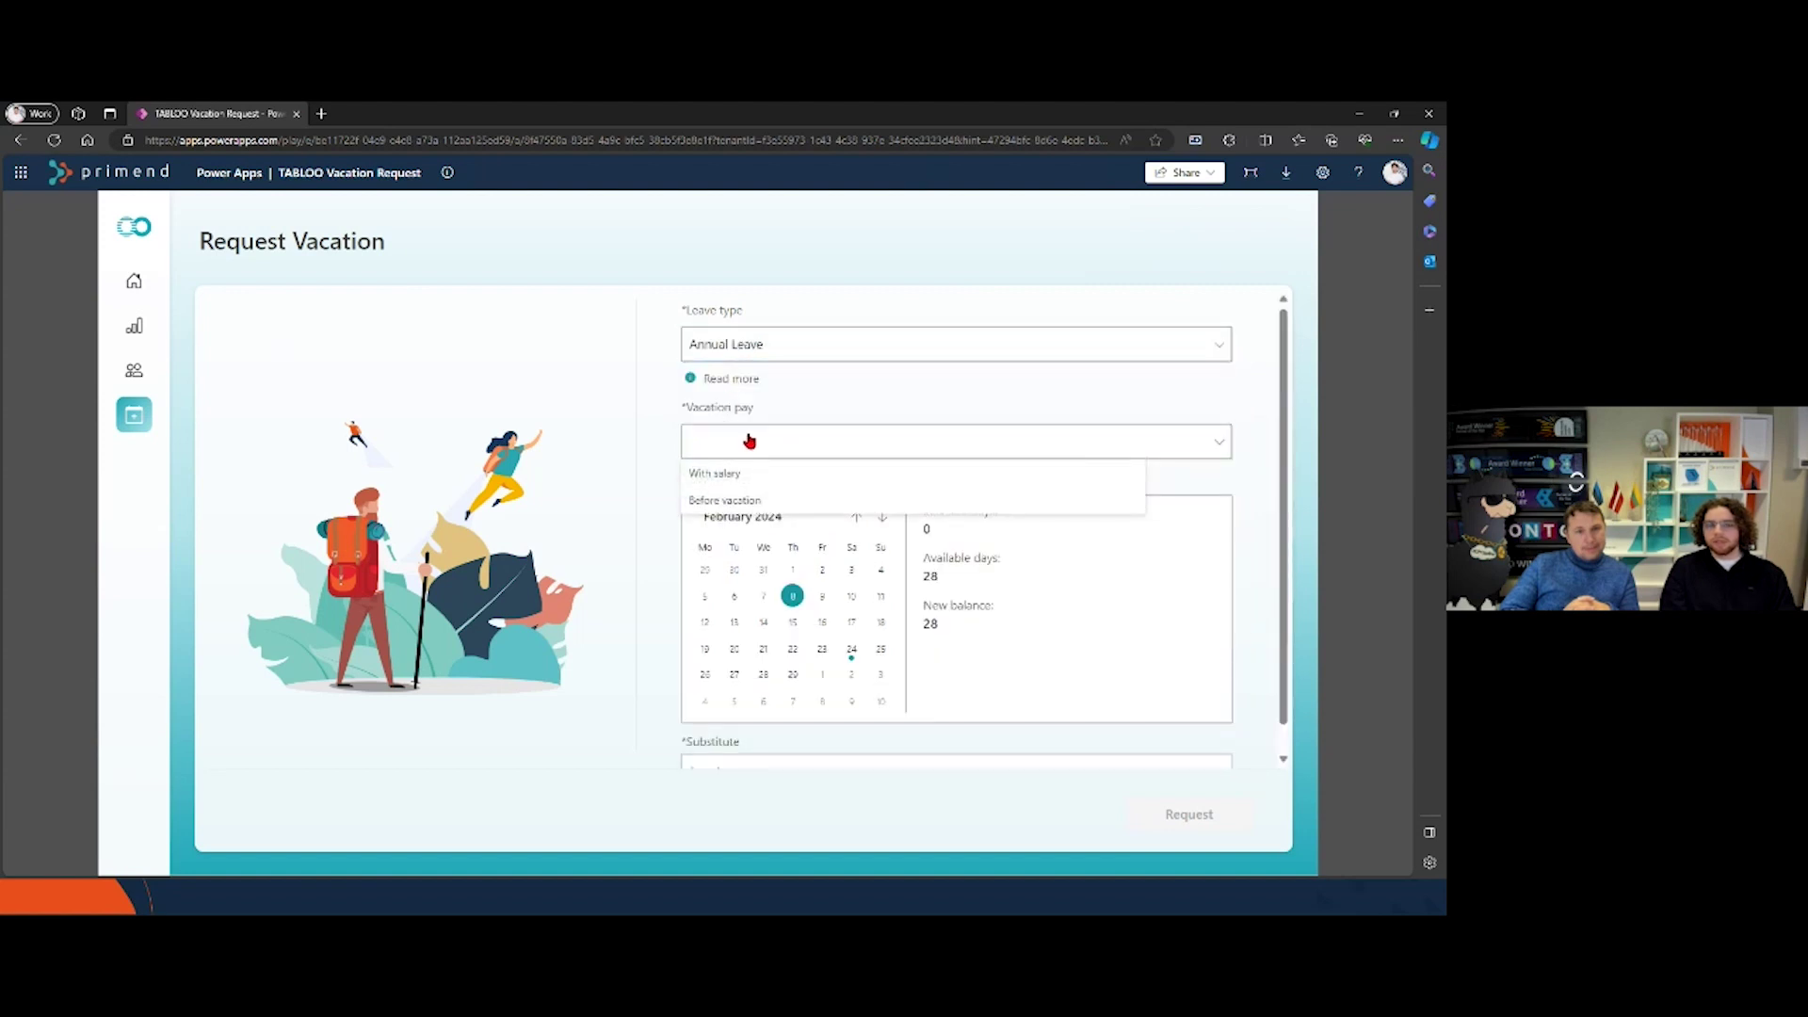
left_click(727, 384)
left_click(727, 384)
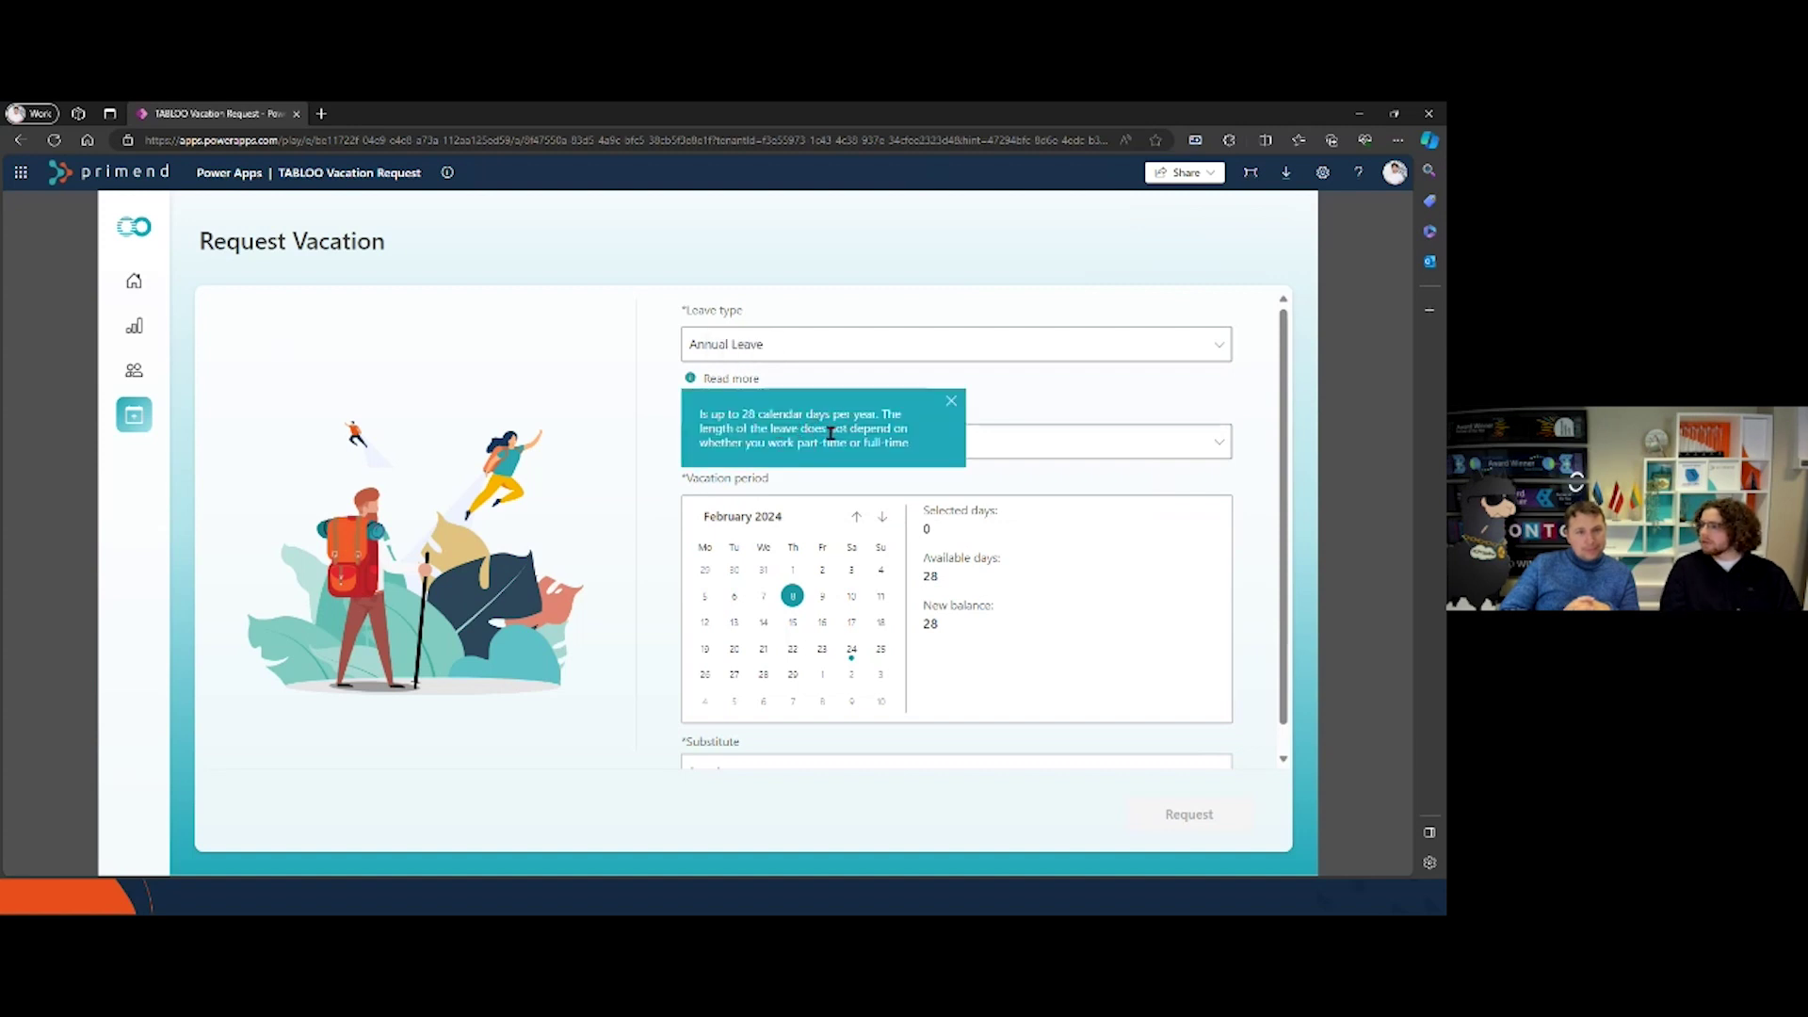
left_click(951, 403)
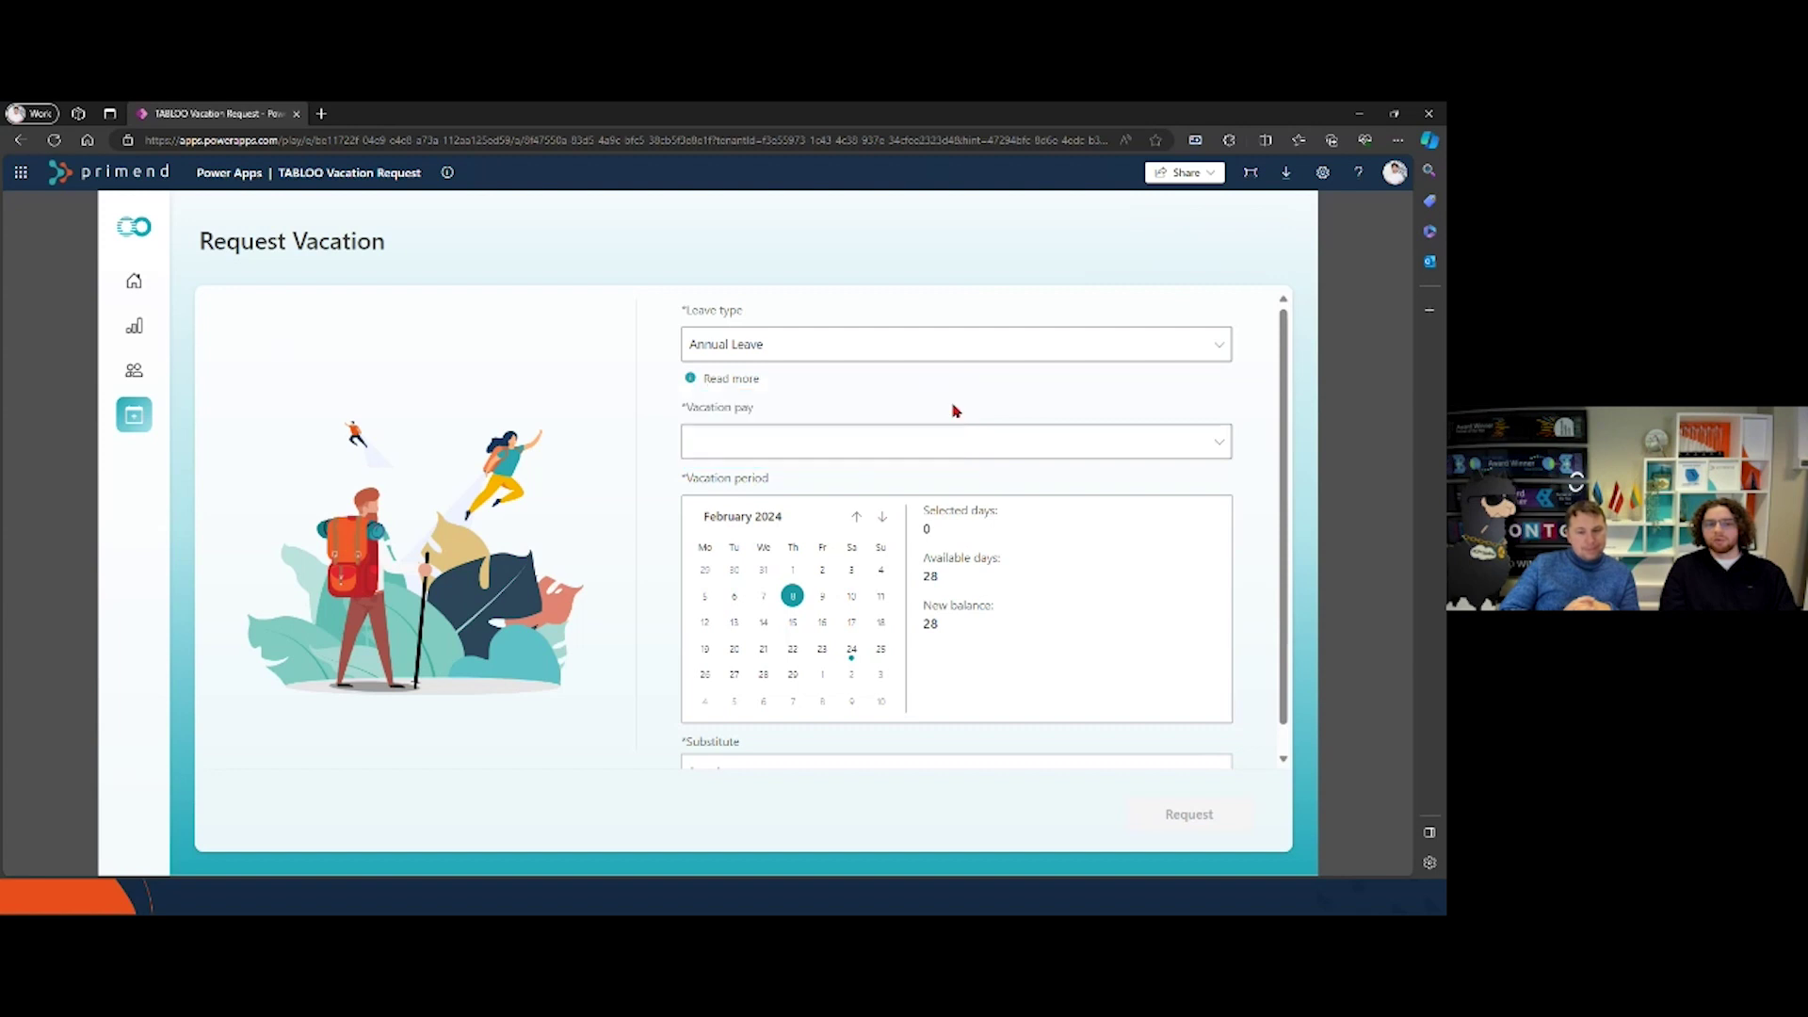
Step: Set the request's vacation pay option to With salary
scroll(818, 426, "down", 1)
left_click(819, 424)
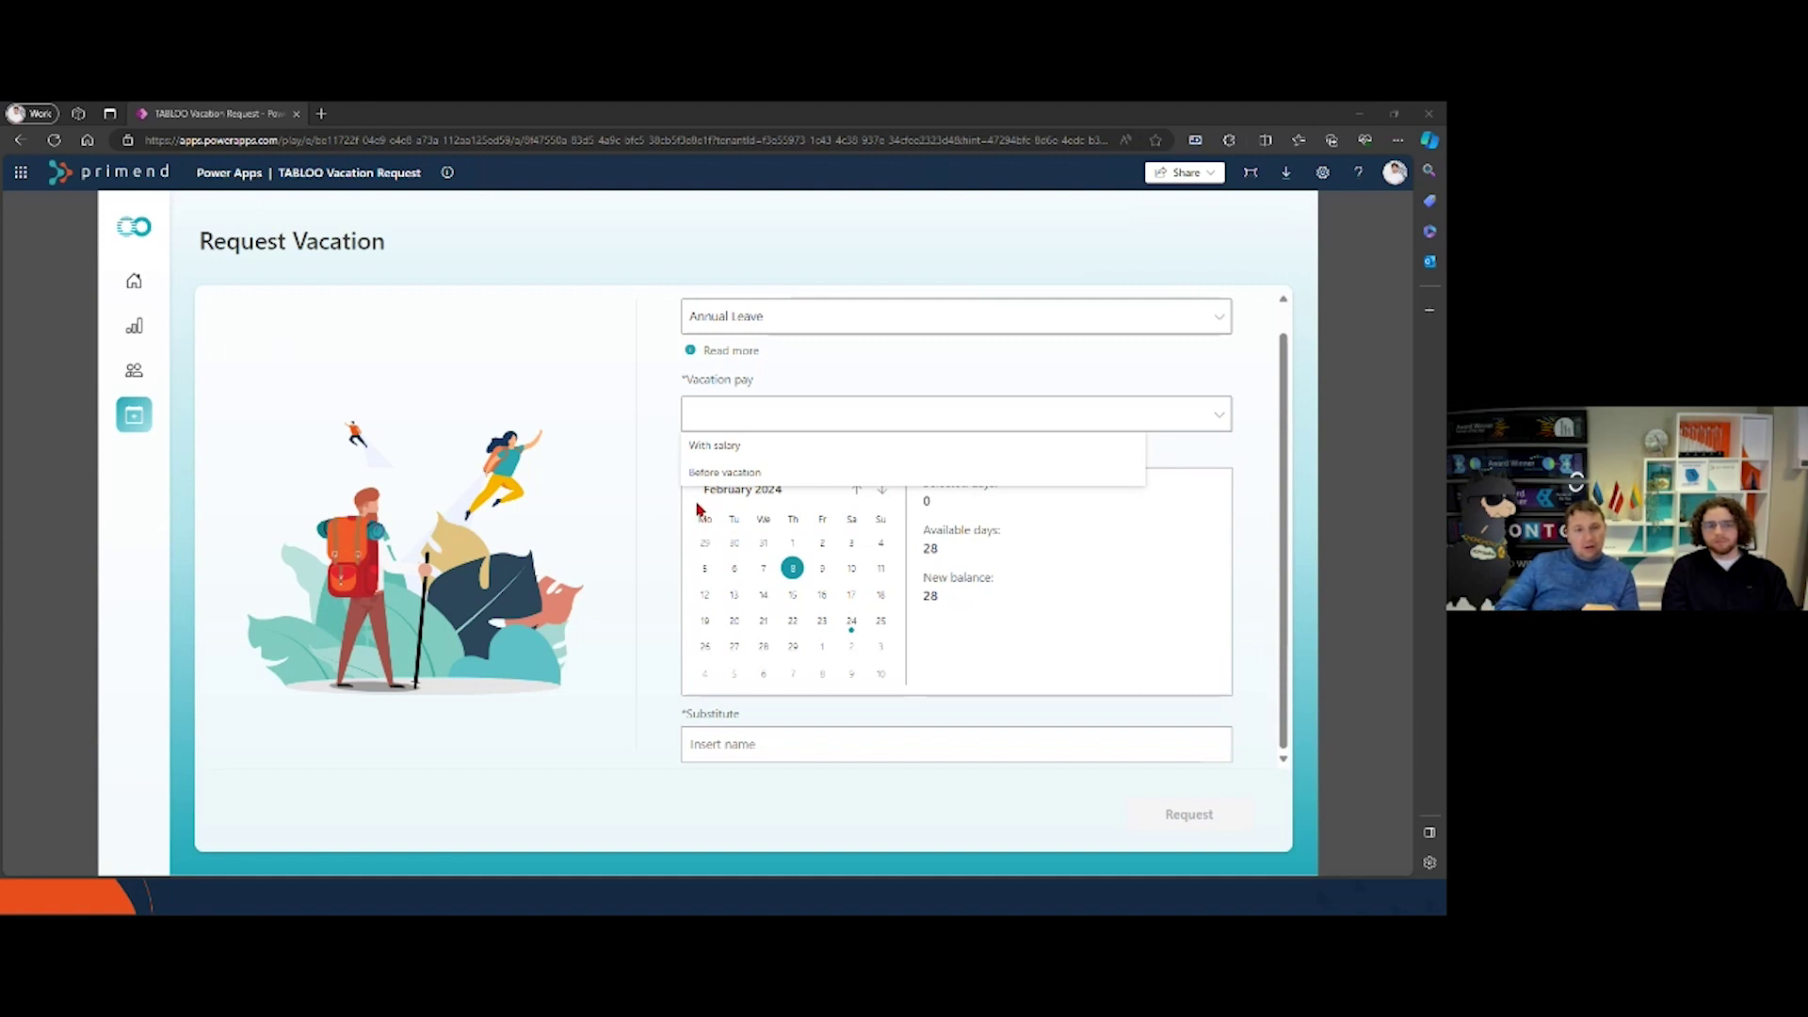
left_click(721, 447)
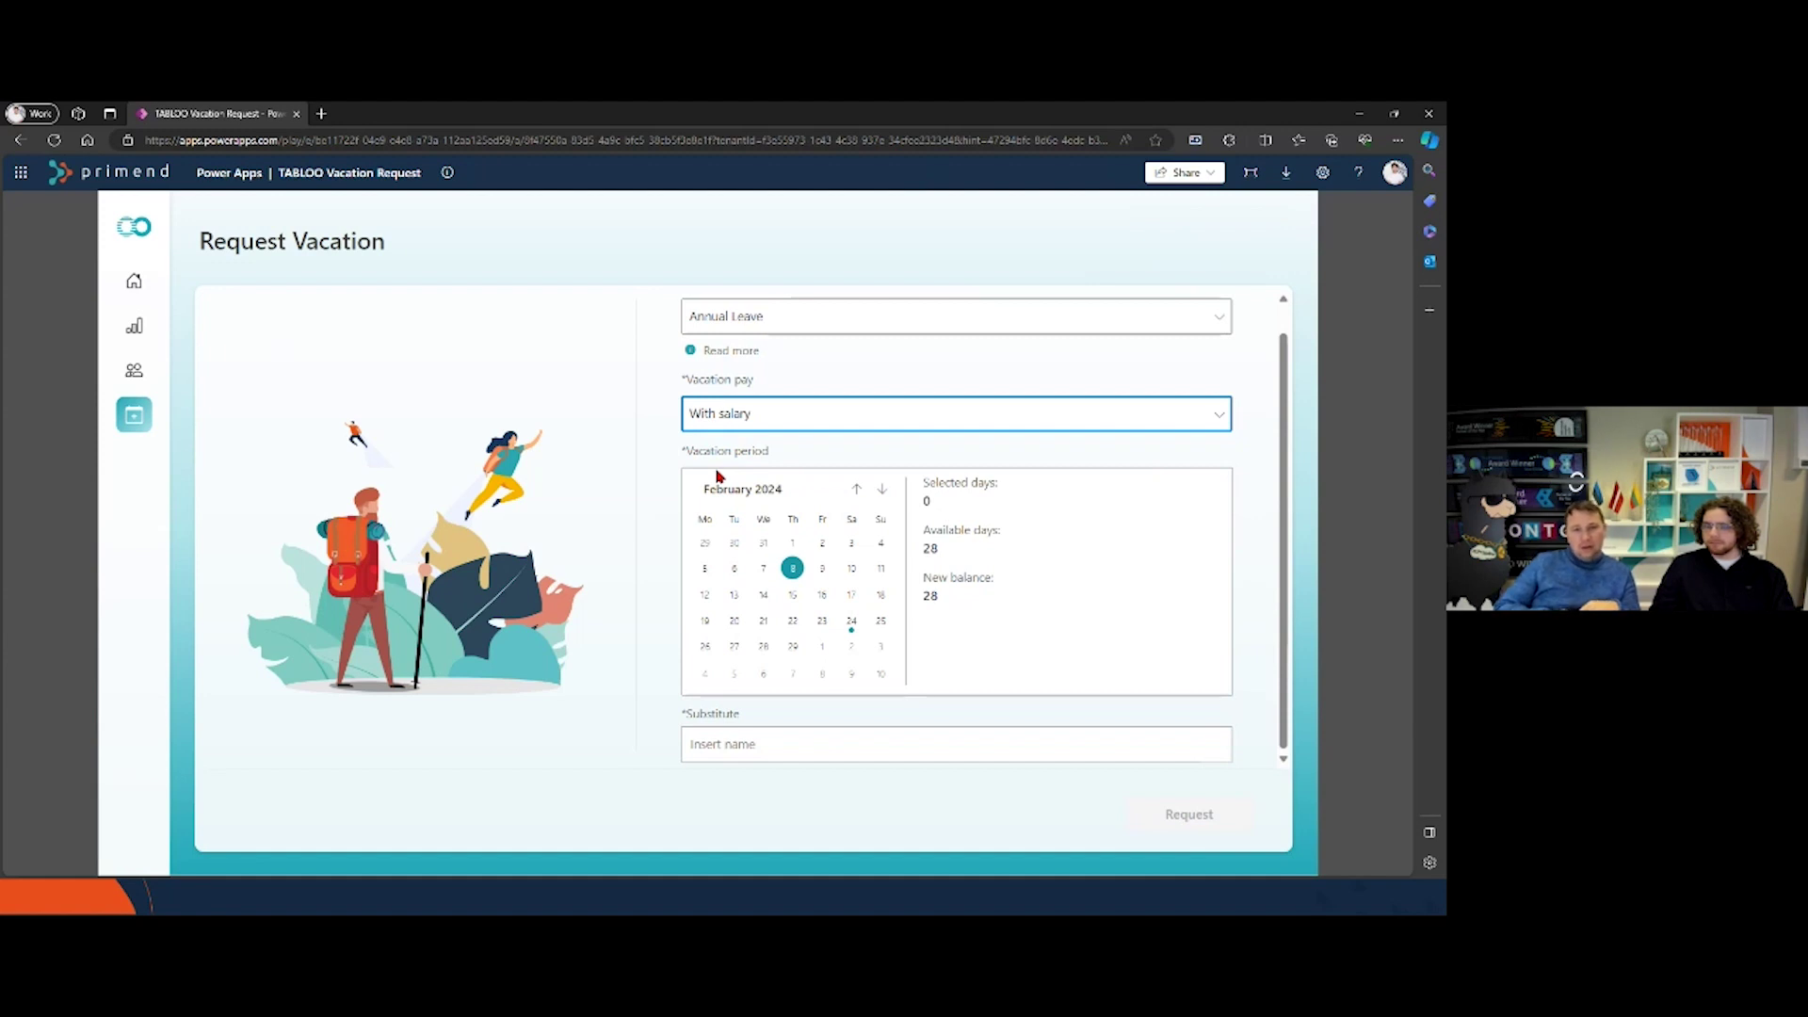
Step: Select 19 to 25 February 2024 as the vacation period
left_click(708, 630)
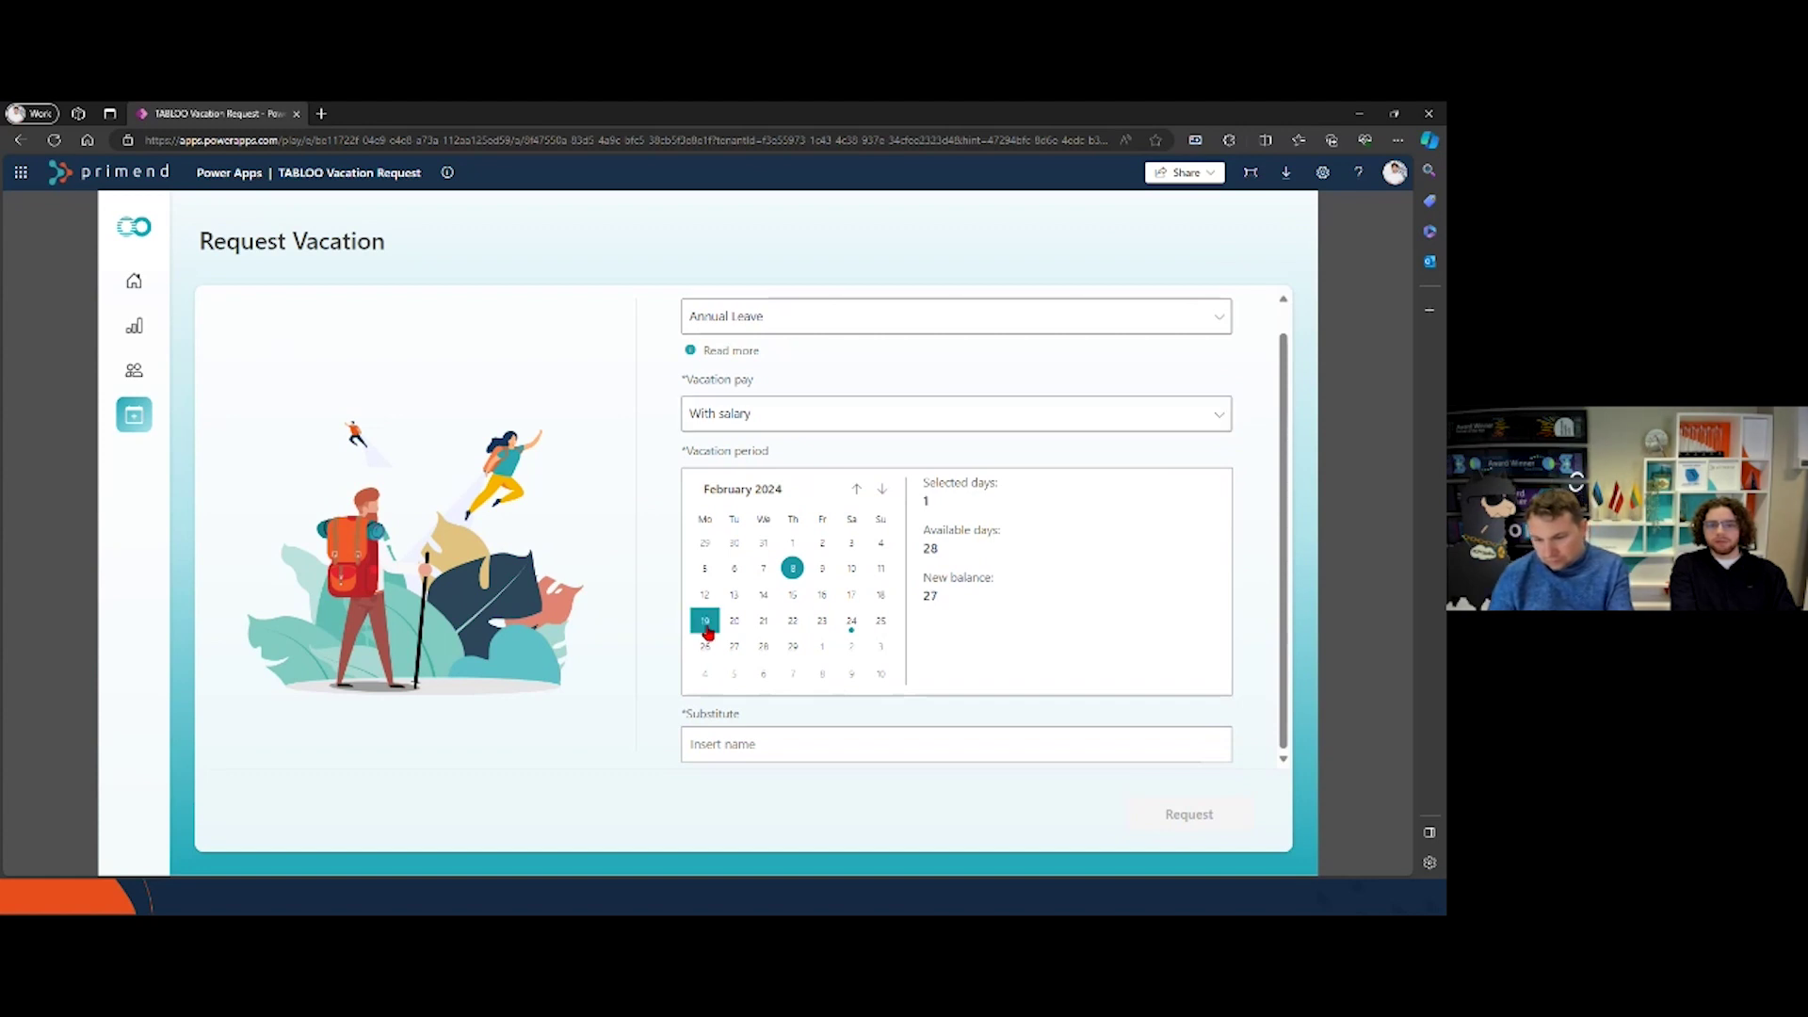
left_click(881, 627)
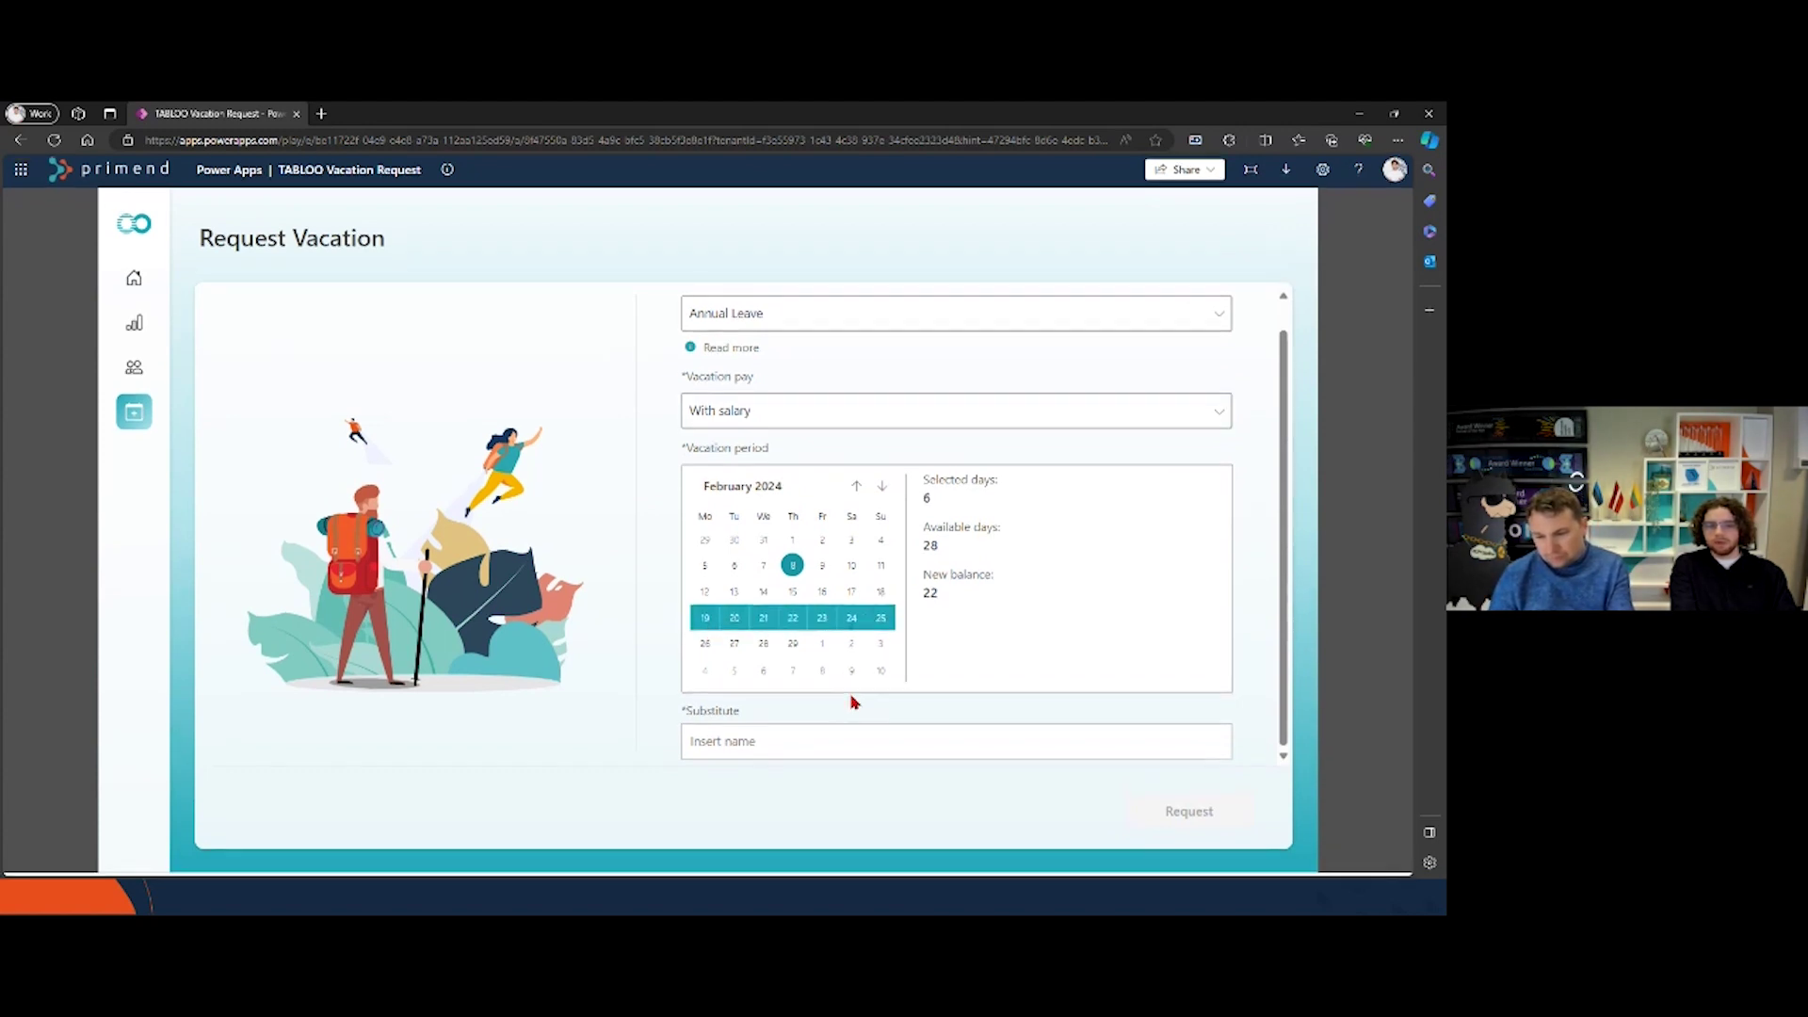
left_click(713, 629)
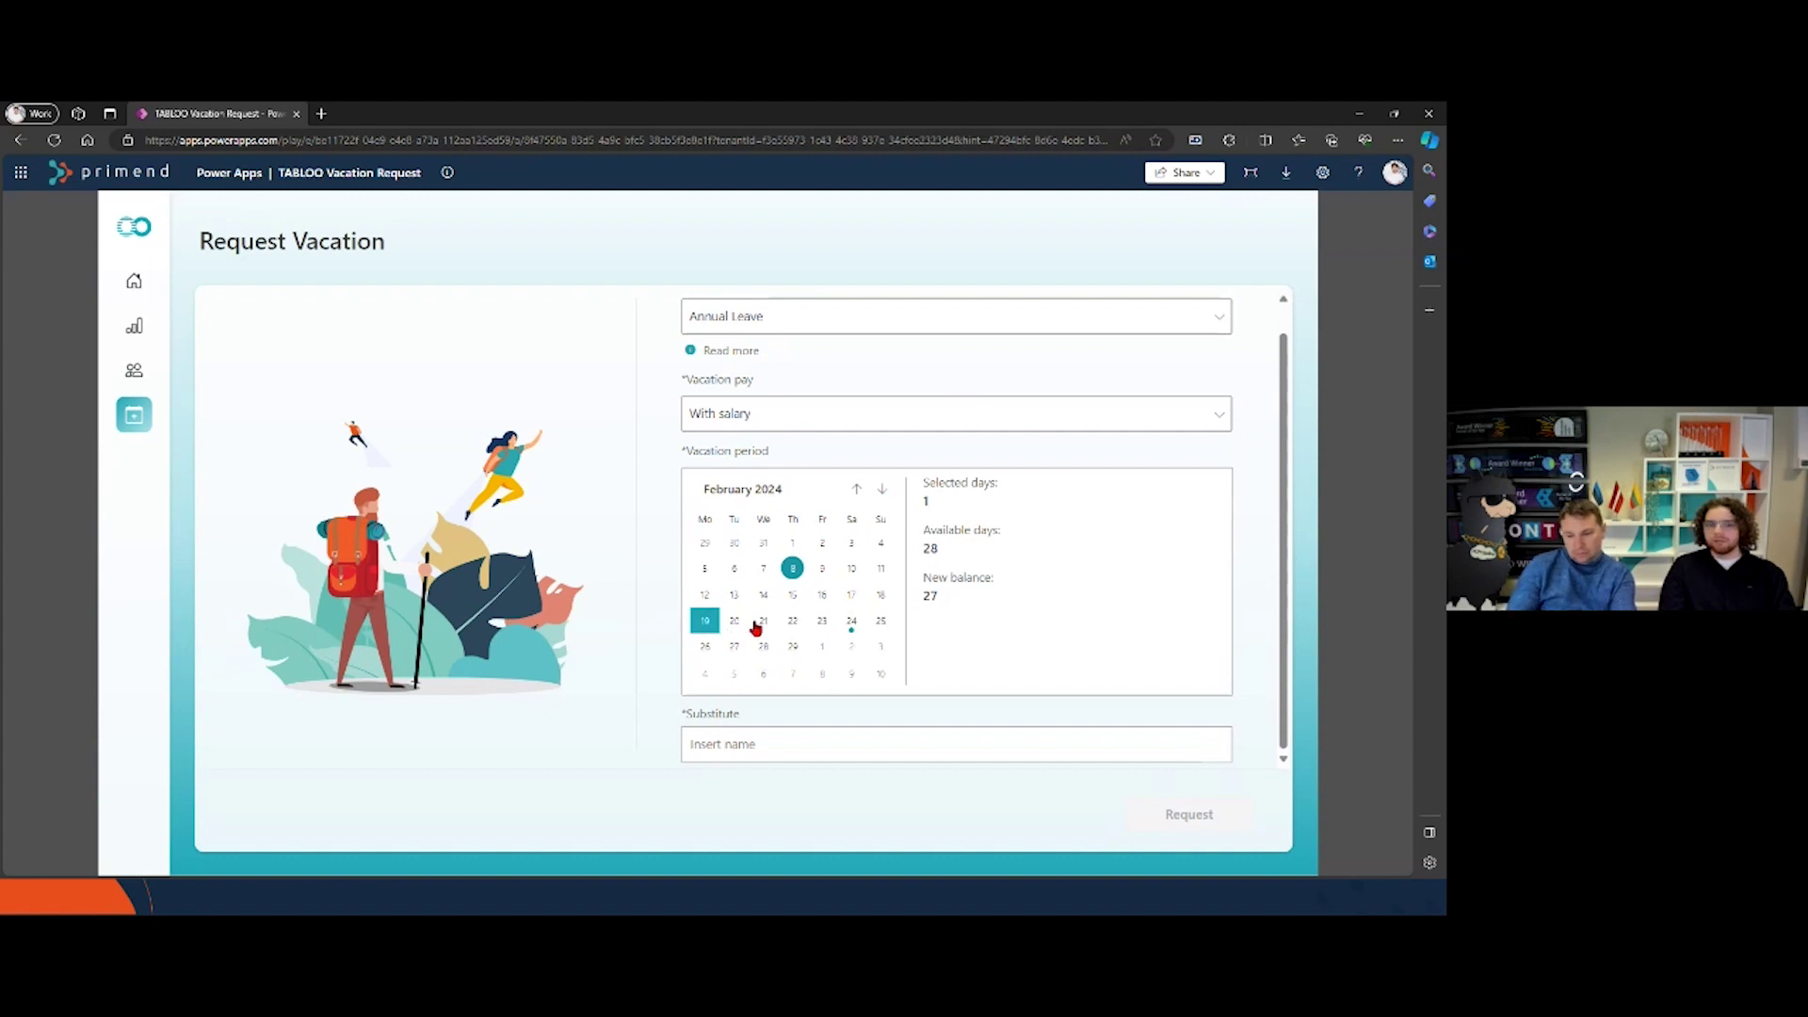
left_click(881, 621)
left_click(700, 620)
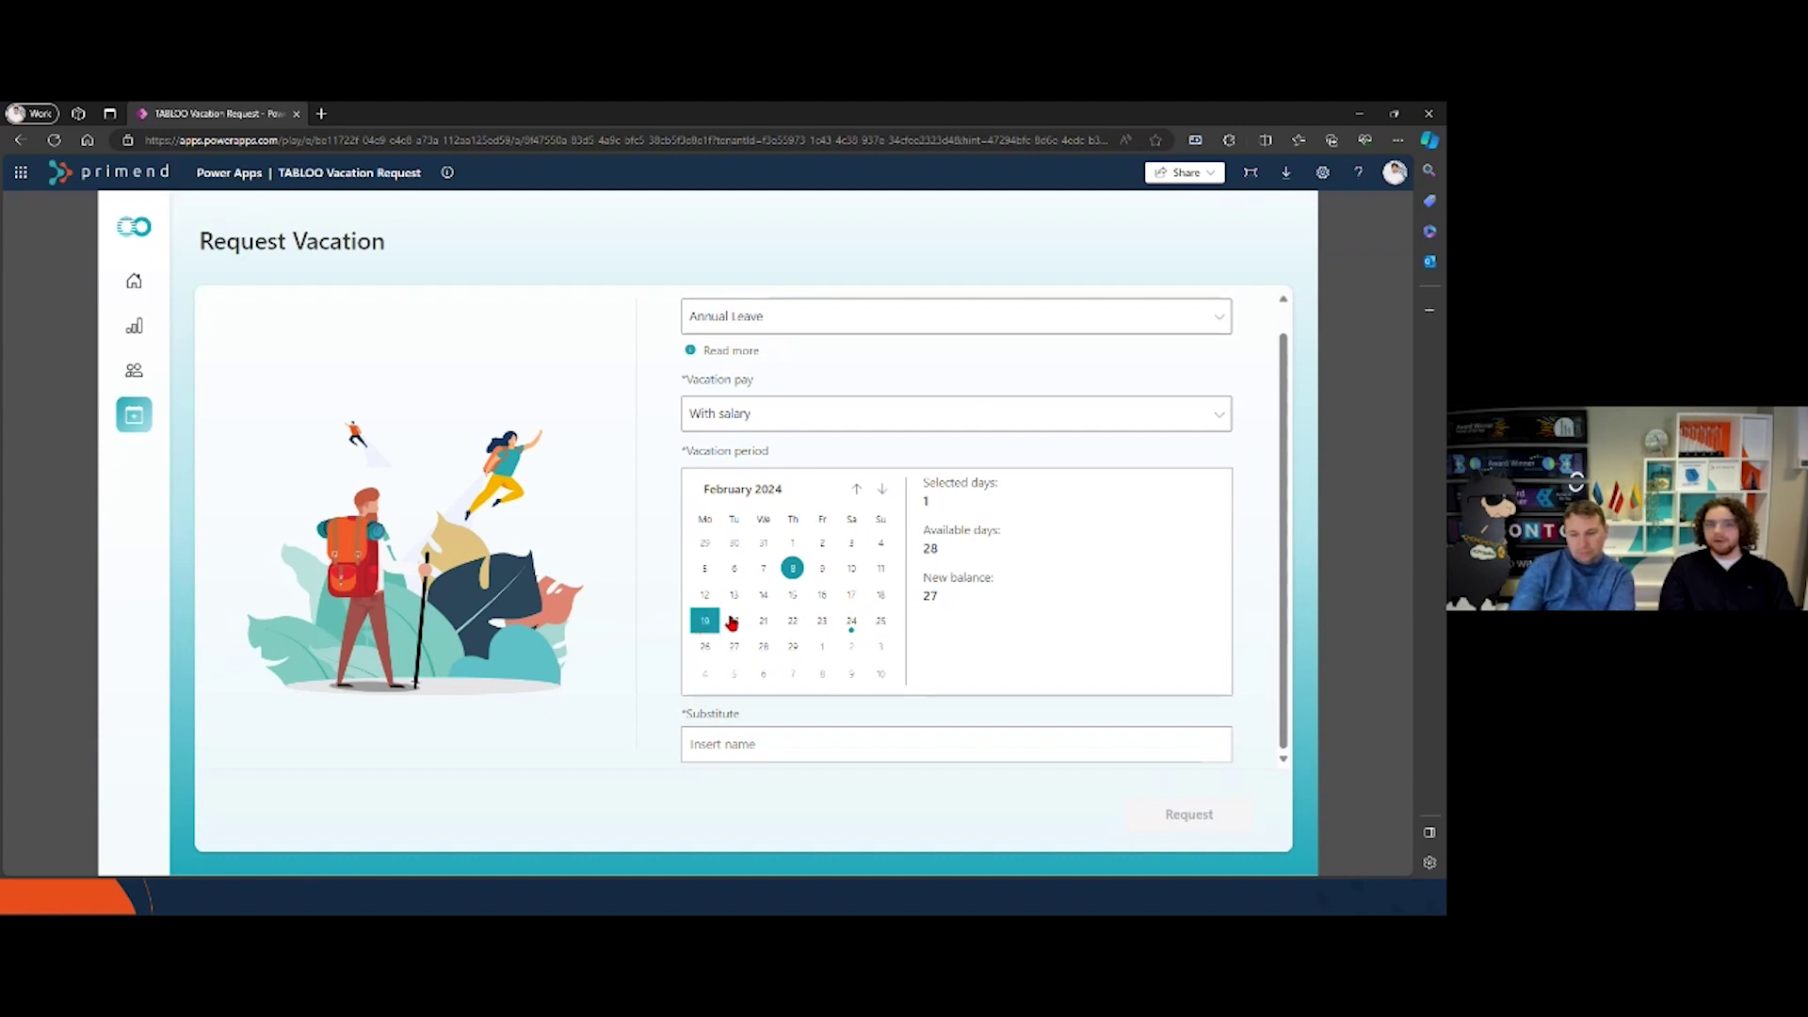
left_click(882, 626)
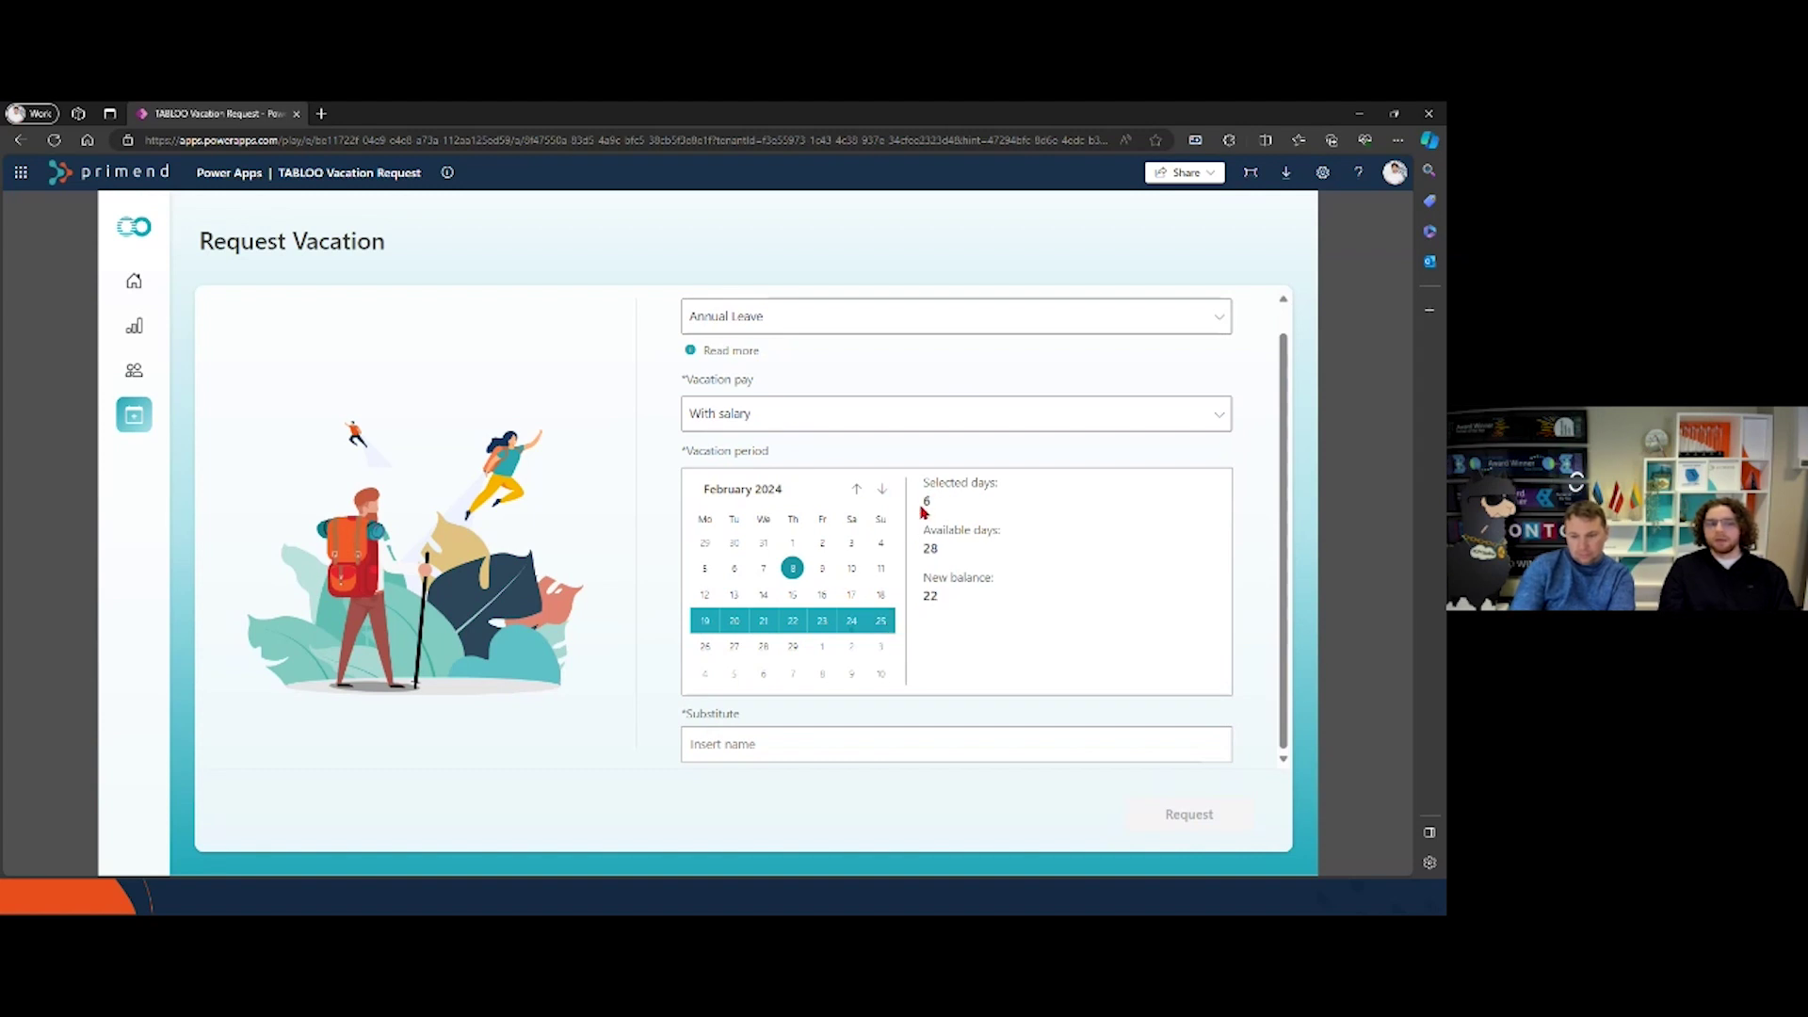
Step: Search for the boss account by name and assign it as the substitute
left_click(846, 747)
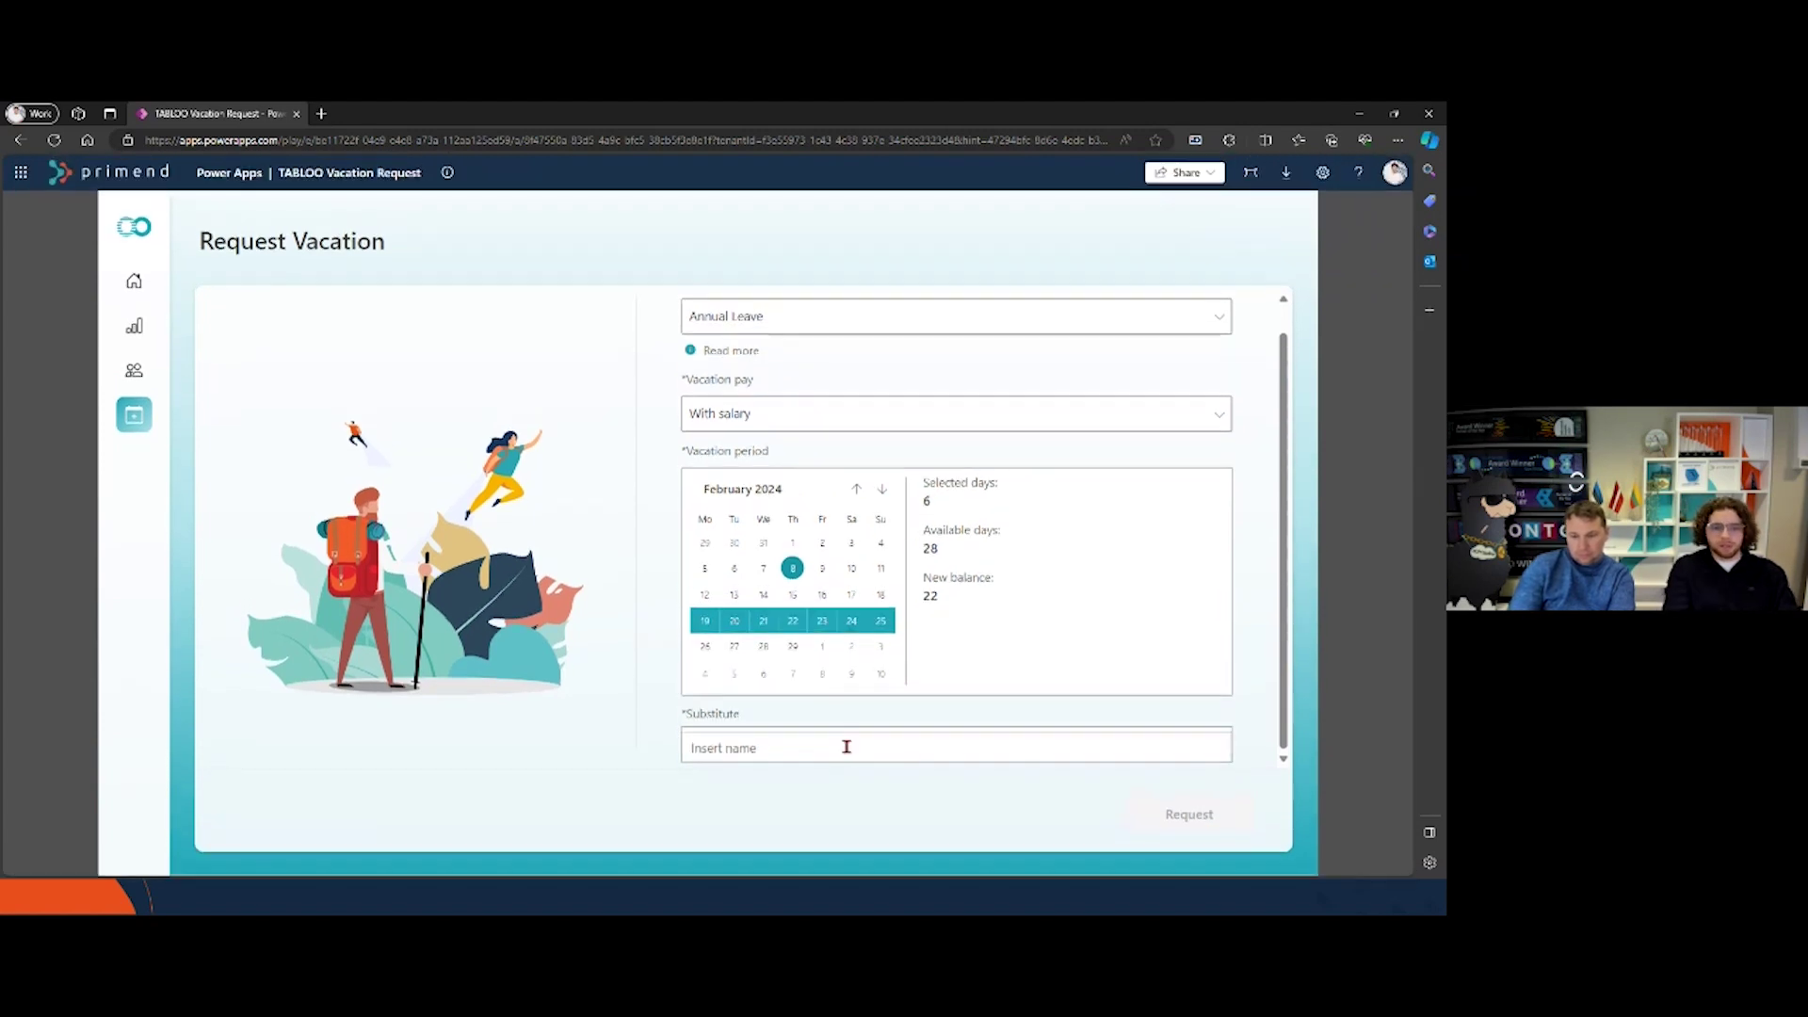
type("big boss")
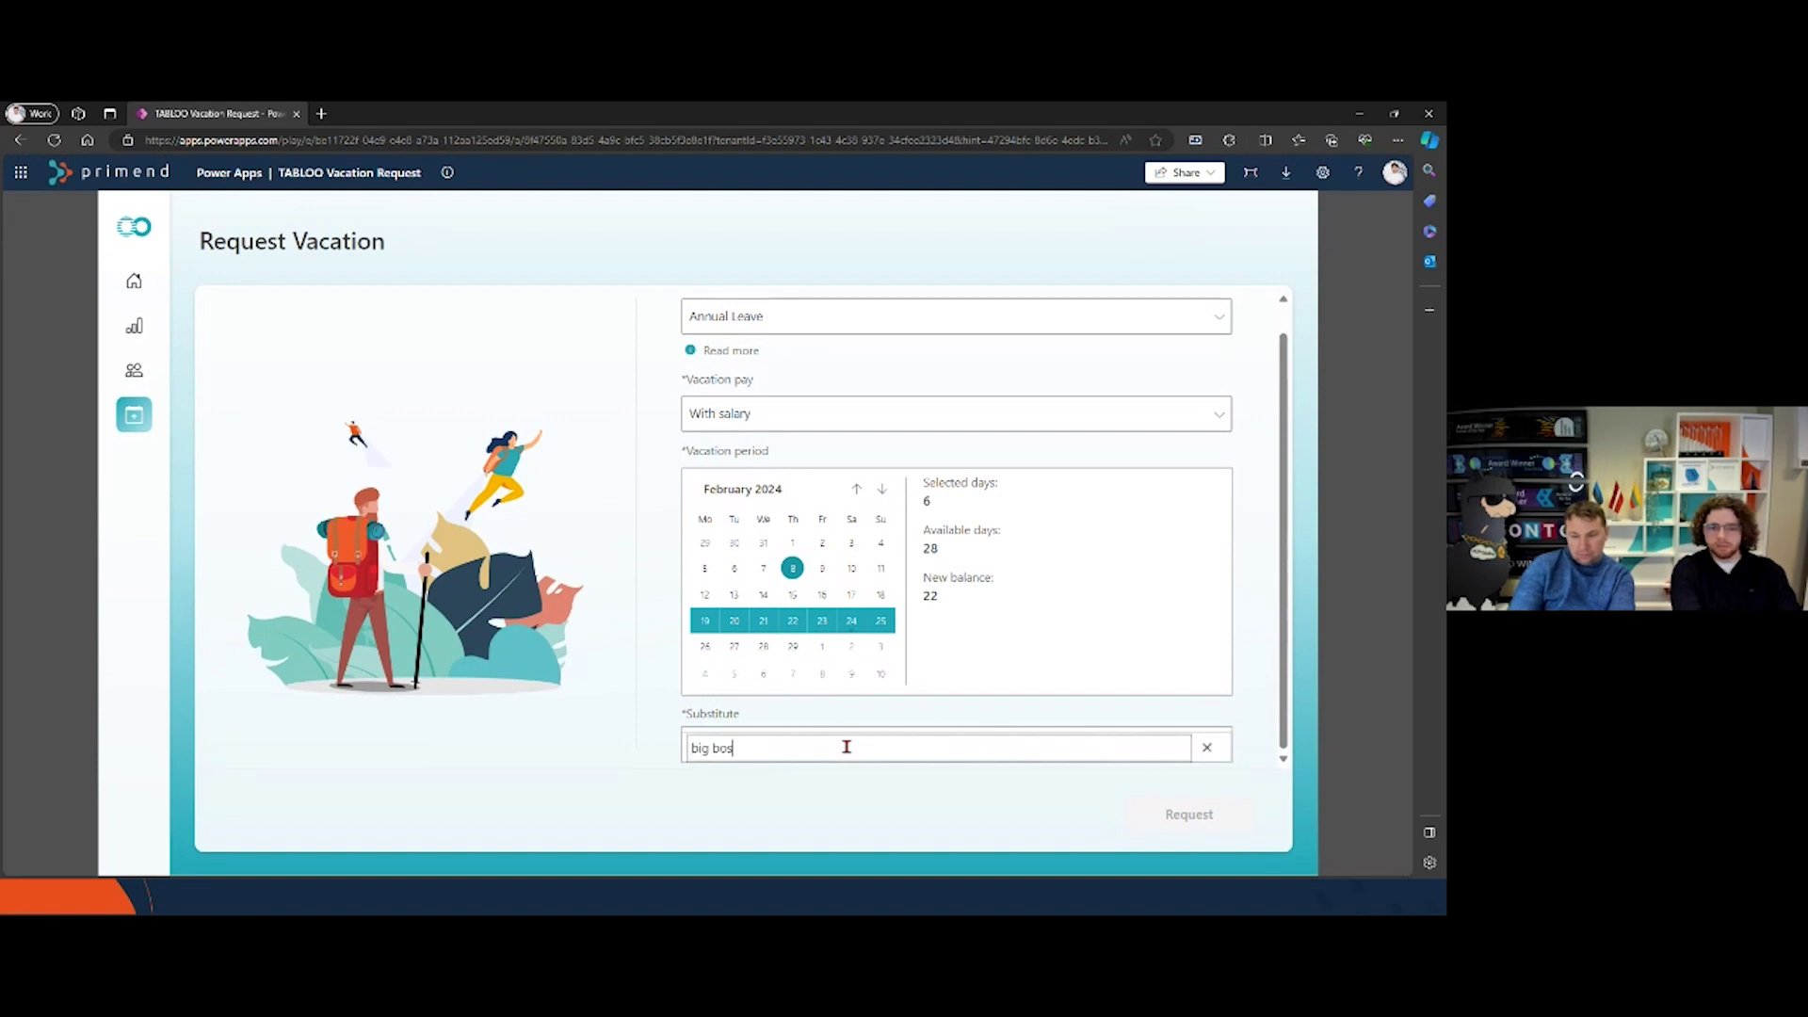
left_click(818, 728)
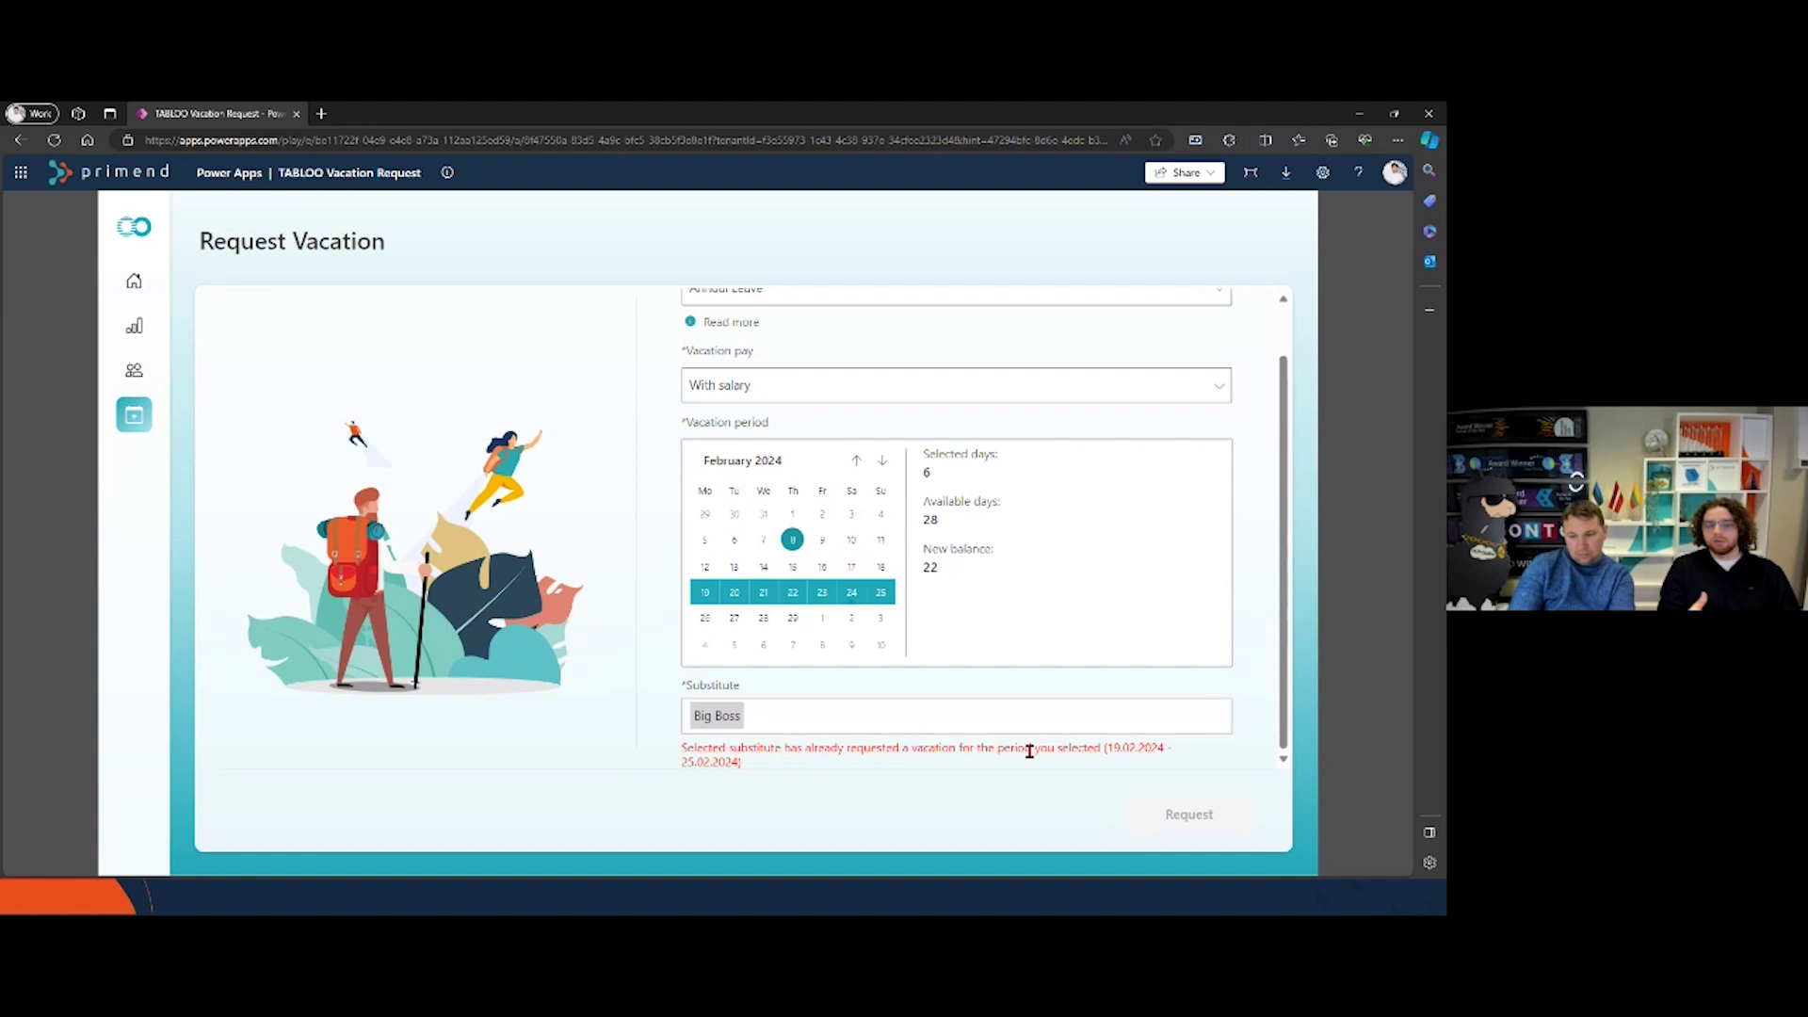
Step: Try a vacation period from 29 January to 10 March 2024
left_click(705, 514)
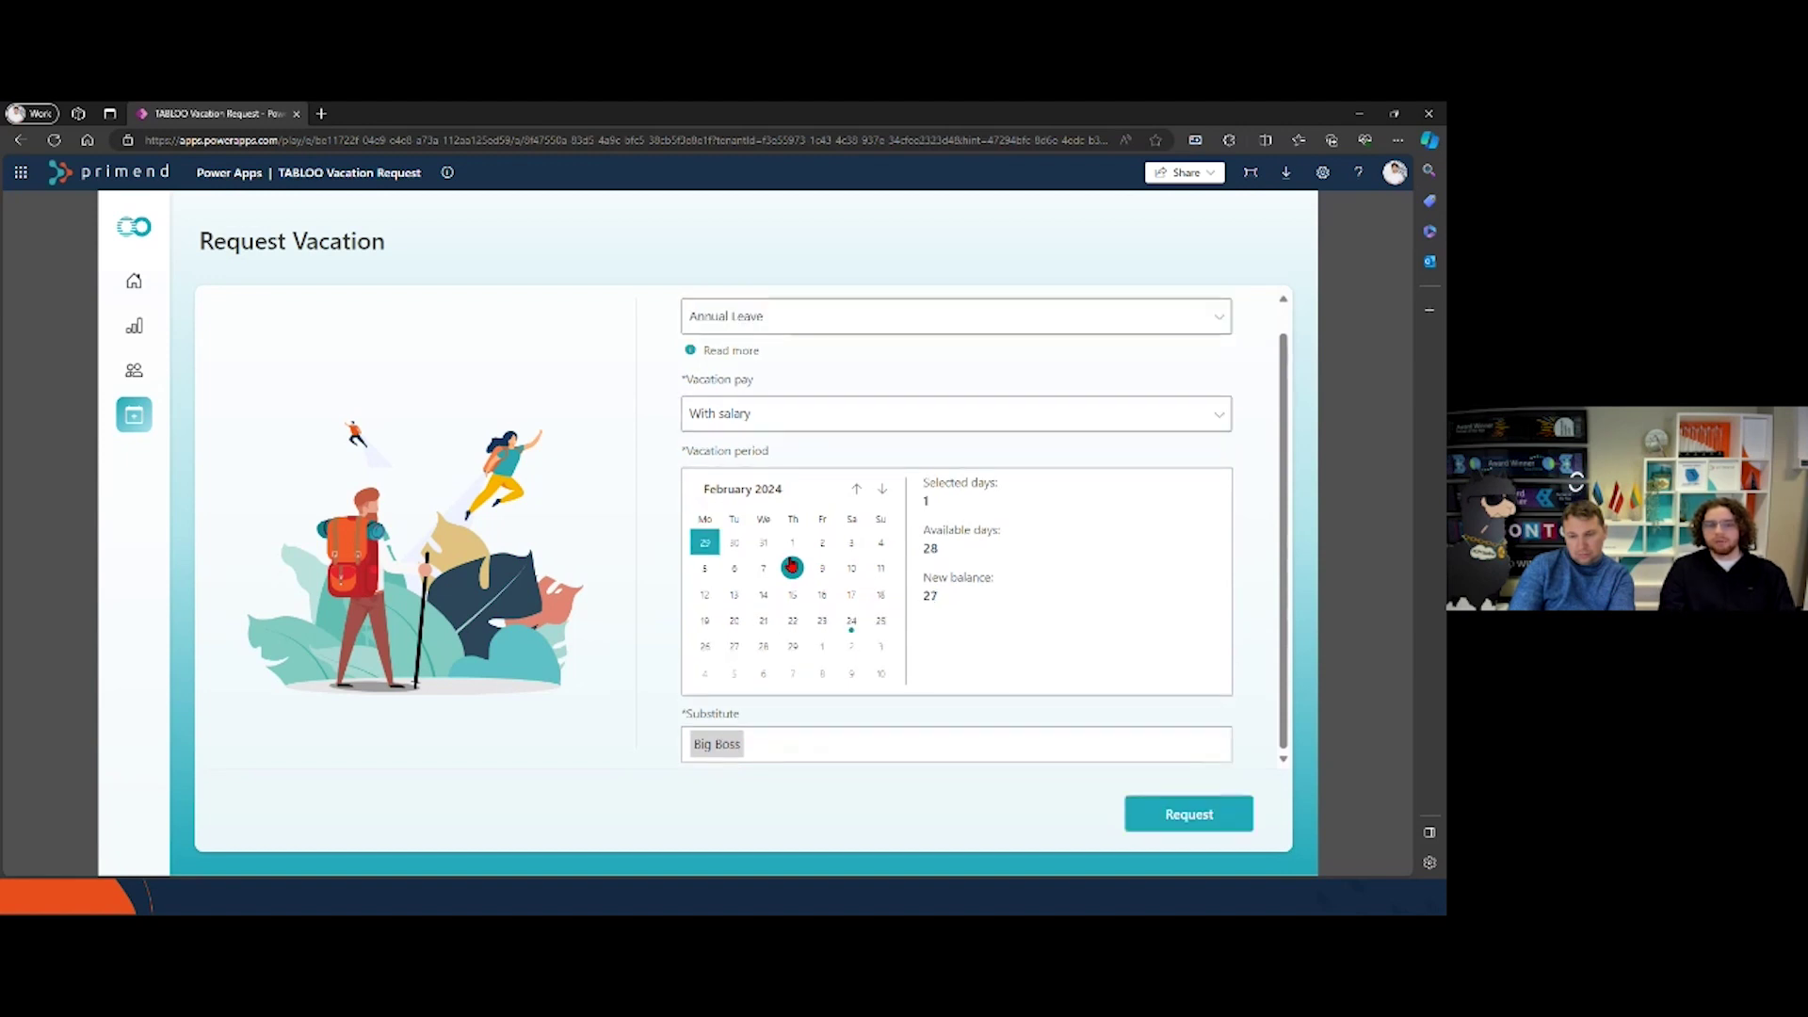
left_click(882, 673)
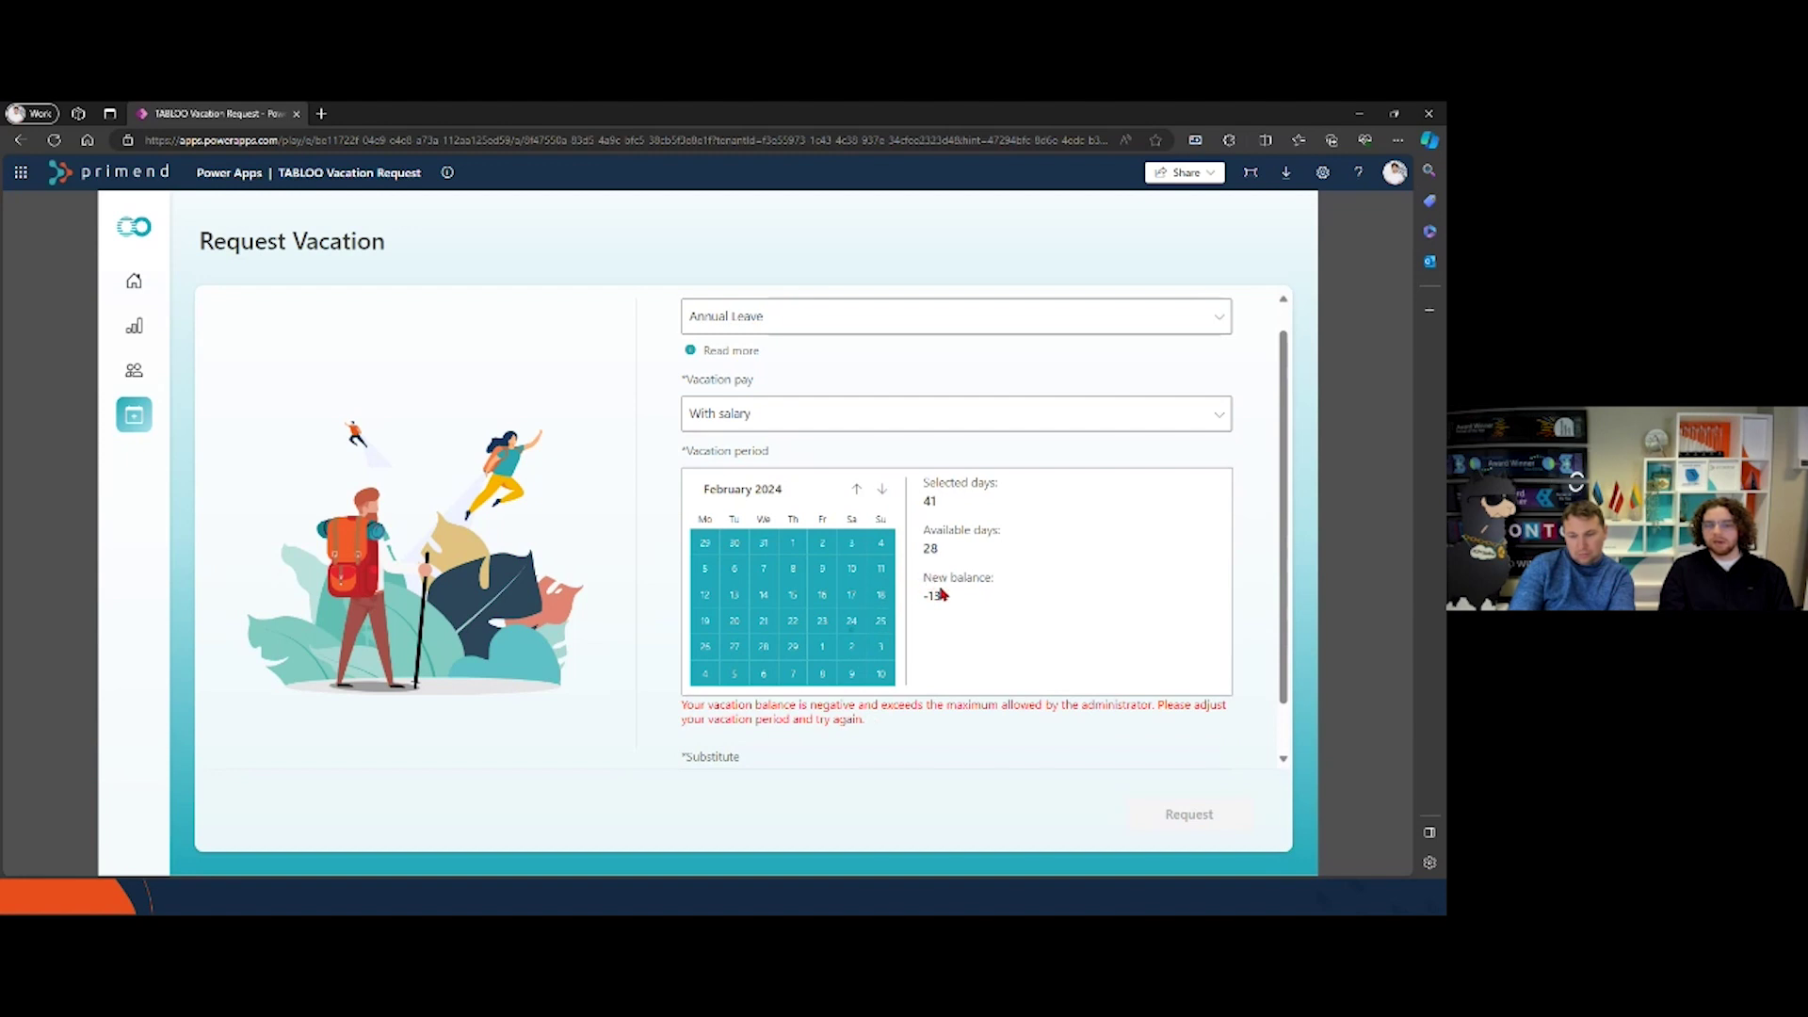
Step: Set the vacation period to 26 February to 3 March 2024, keep the chosen substitute, and submit the request
left_click(702, 650)
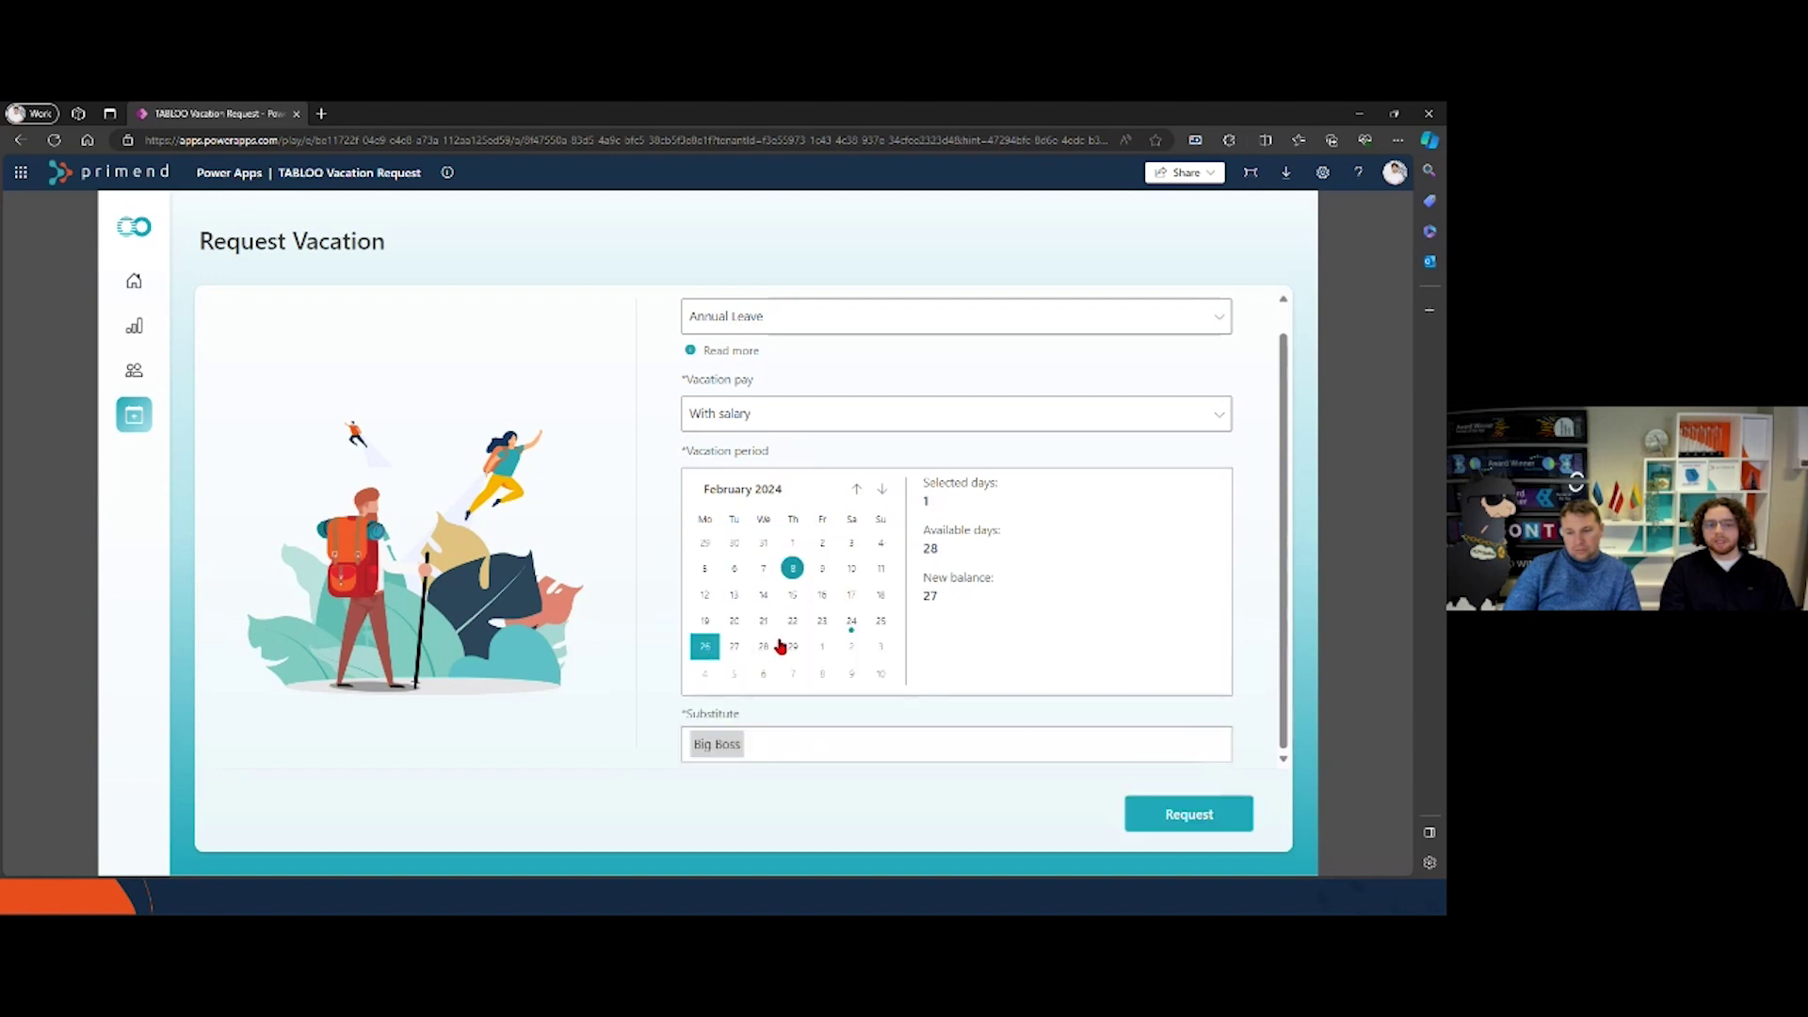
left_click(881, 646)
left_click(836, 753)
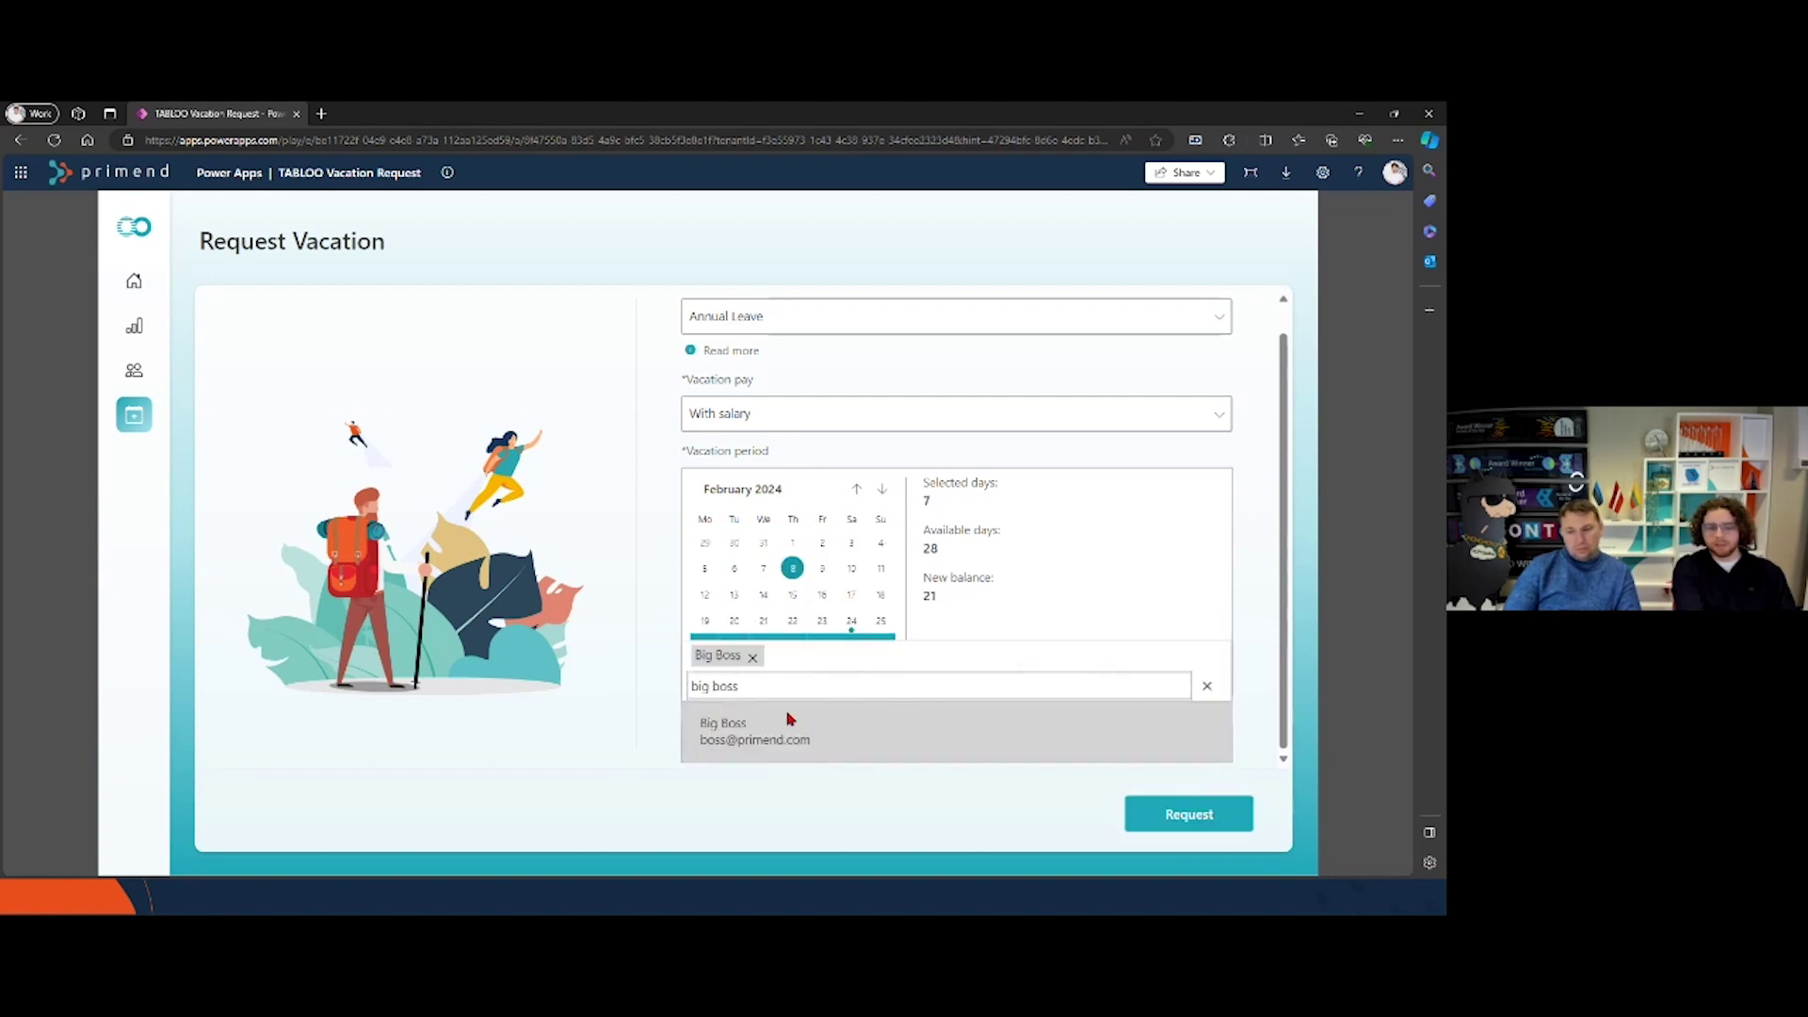
left_click(644, 743)
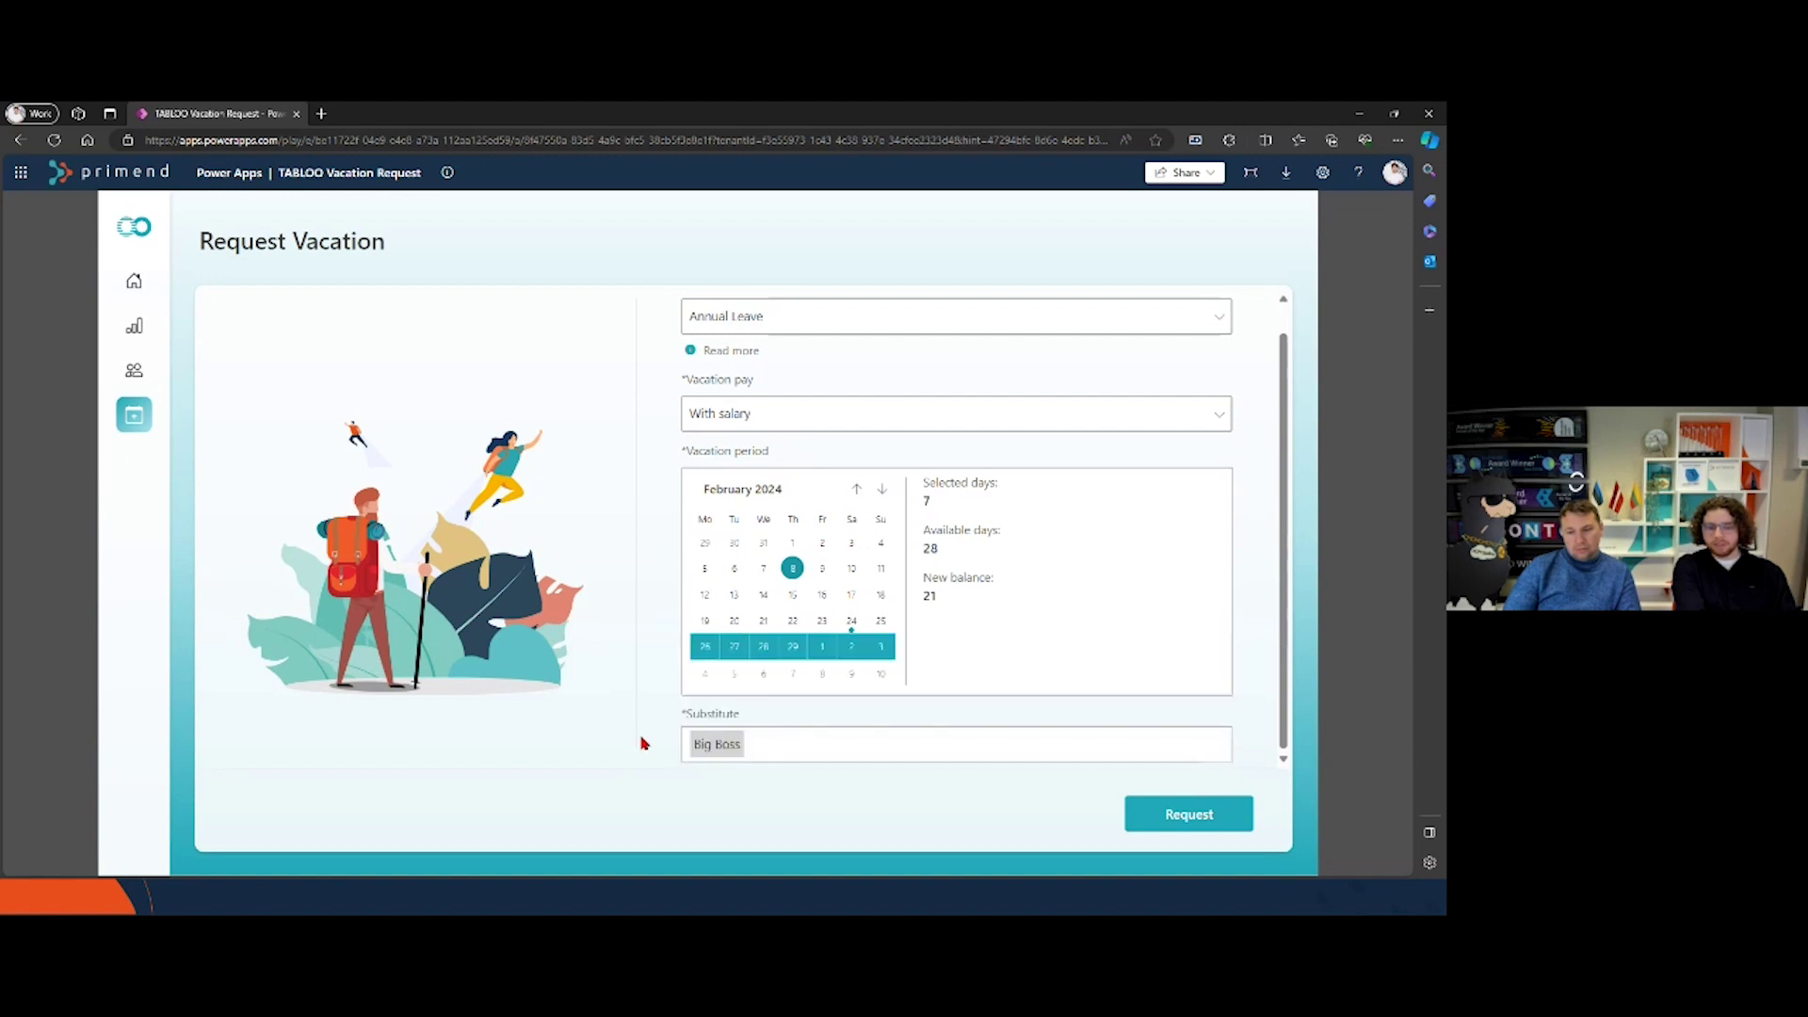
left_click(1157, 812)
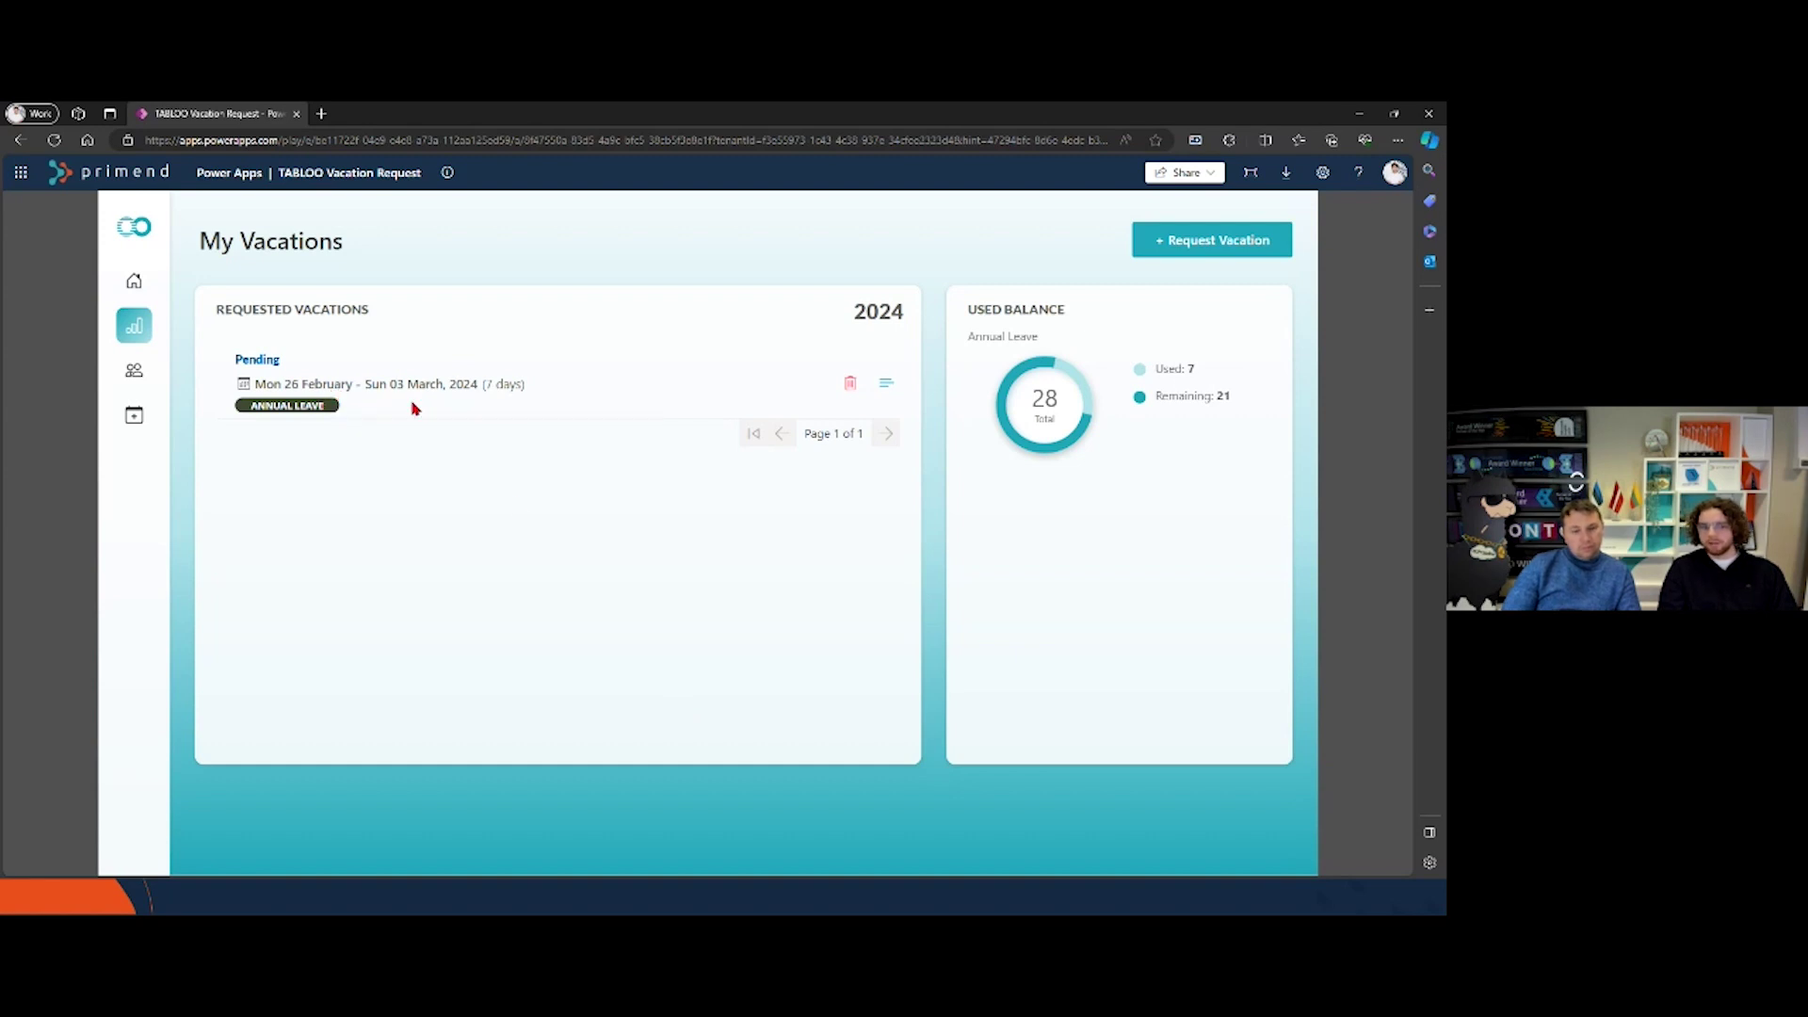
Step: Delete the pending annual leave request for 26 February to 3 March 2024
left_click(849, 386)
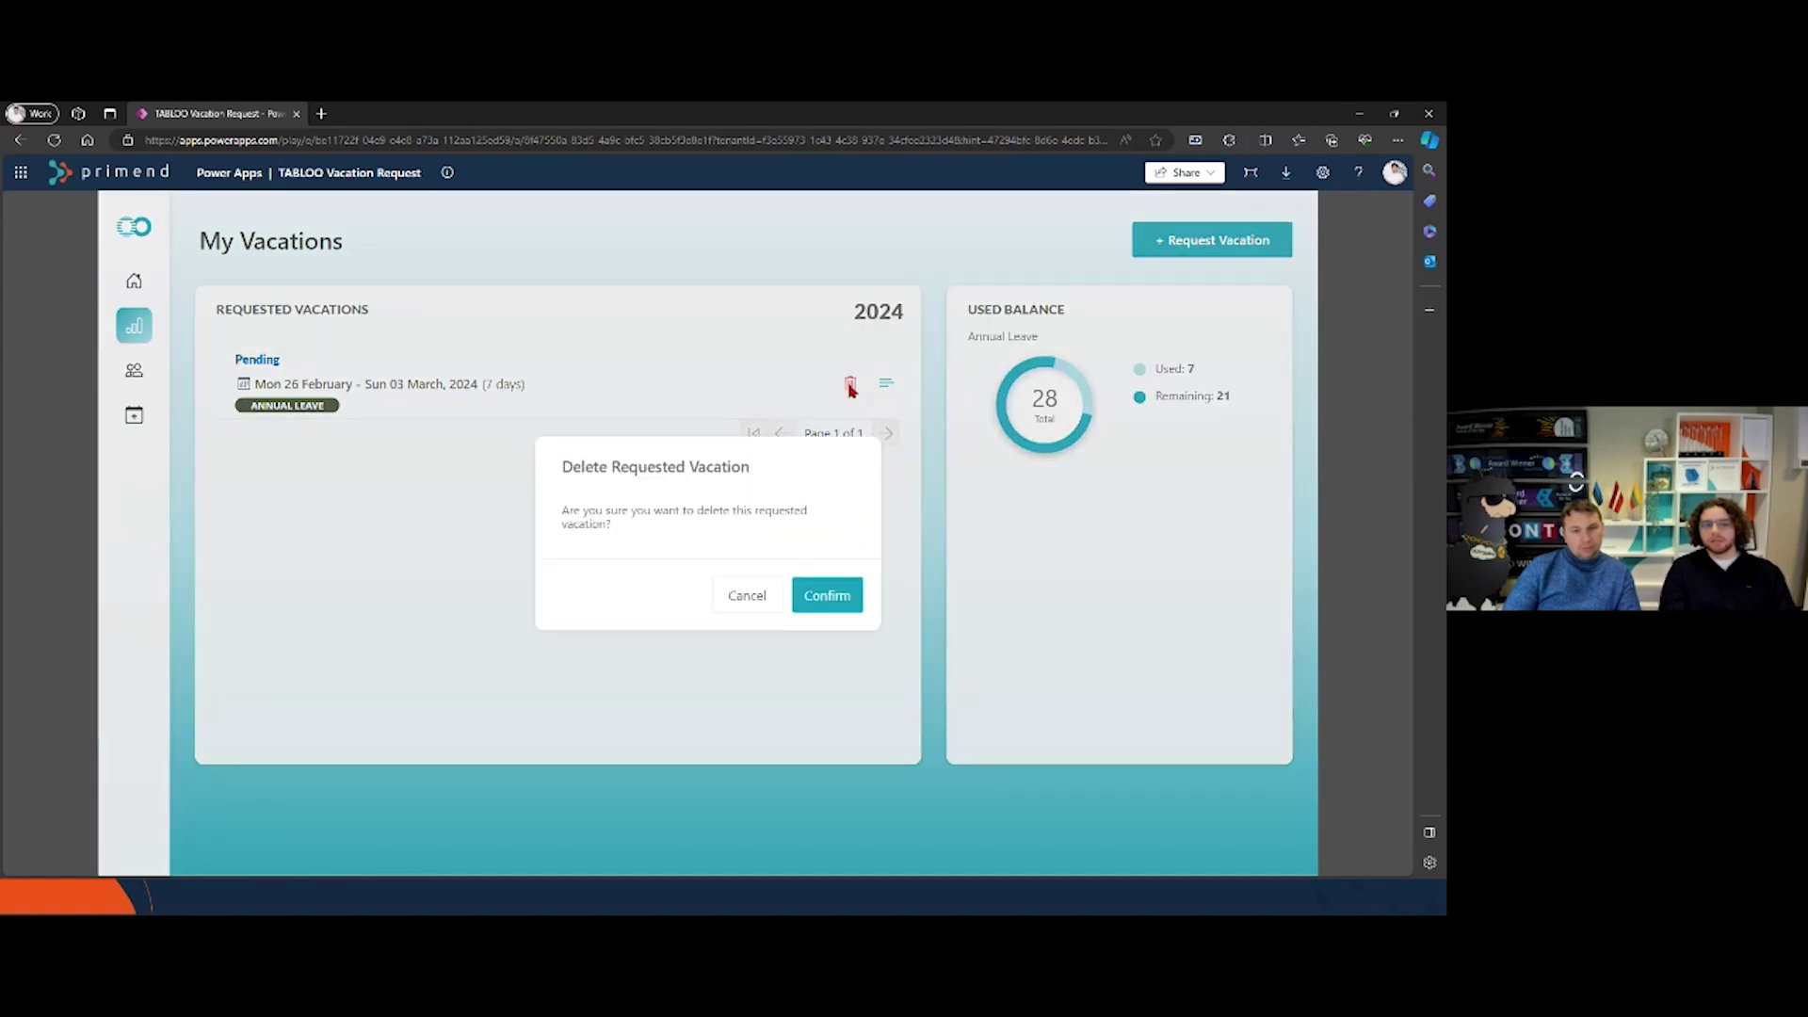
left_click(833, 599)
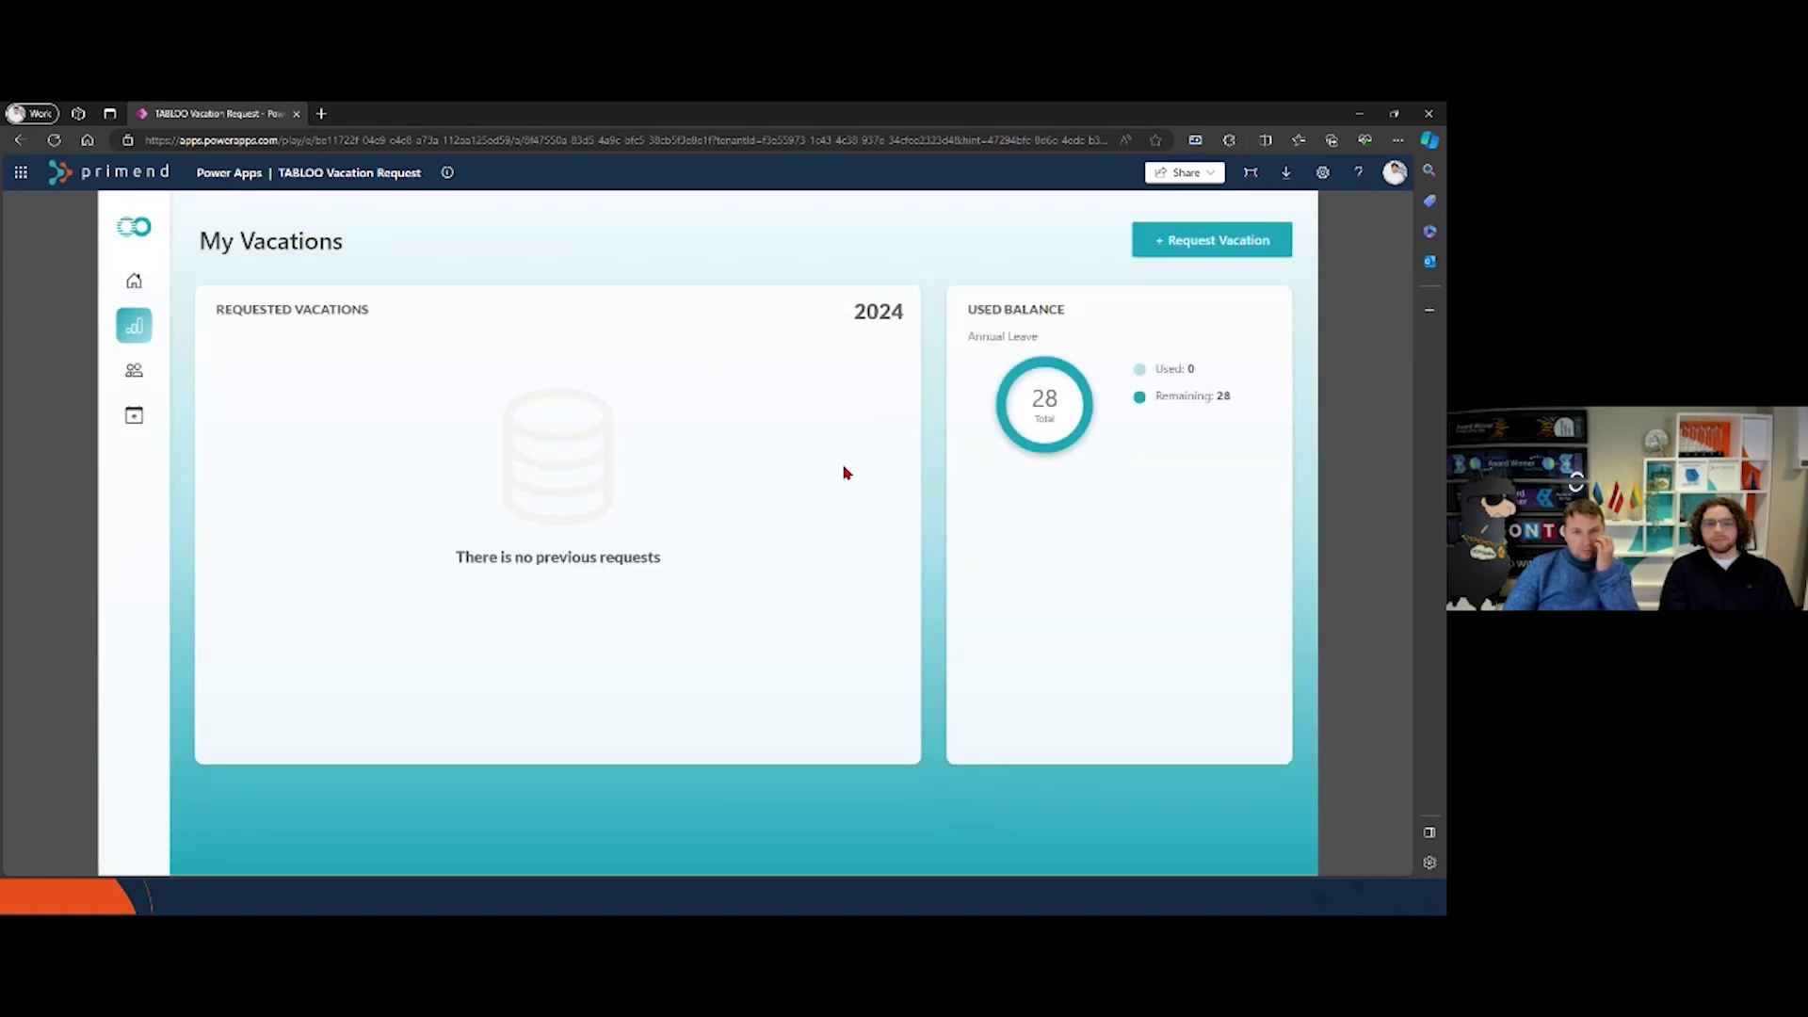
Step: Start a new vacation request for the period 25 to 31 March 2024
left_click(1177, 240)
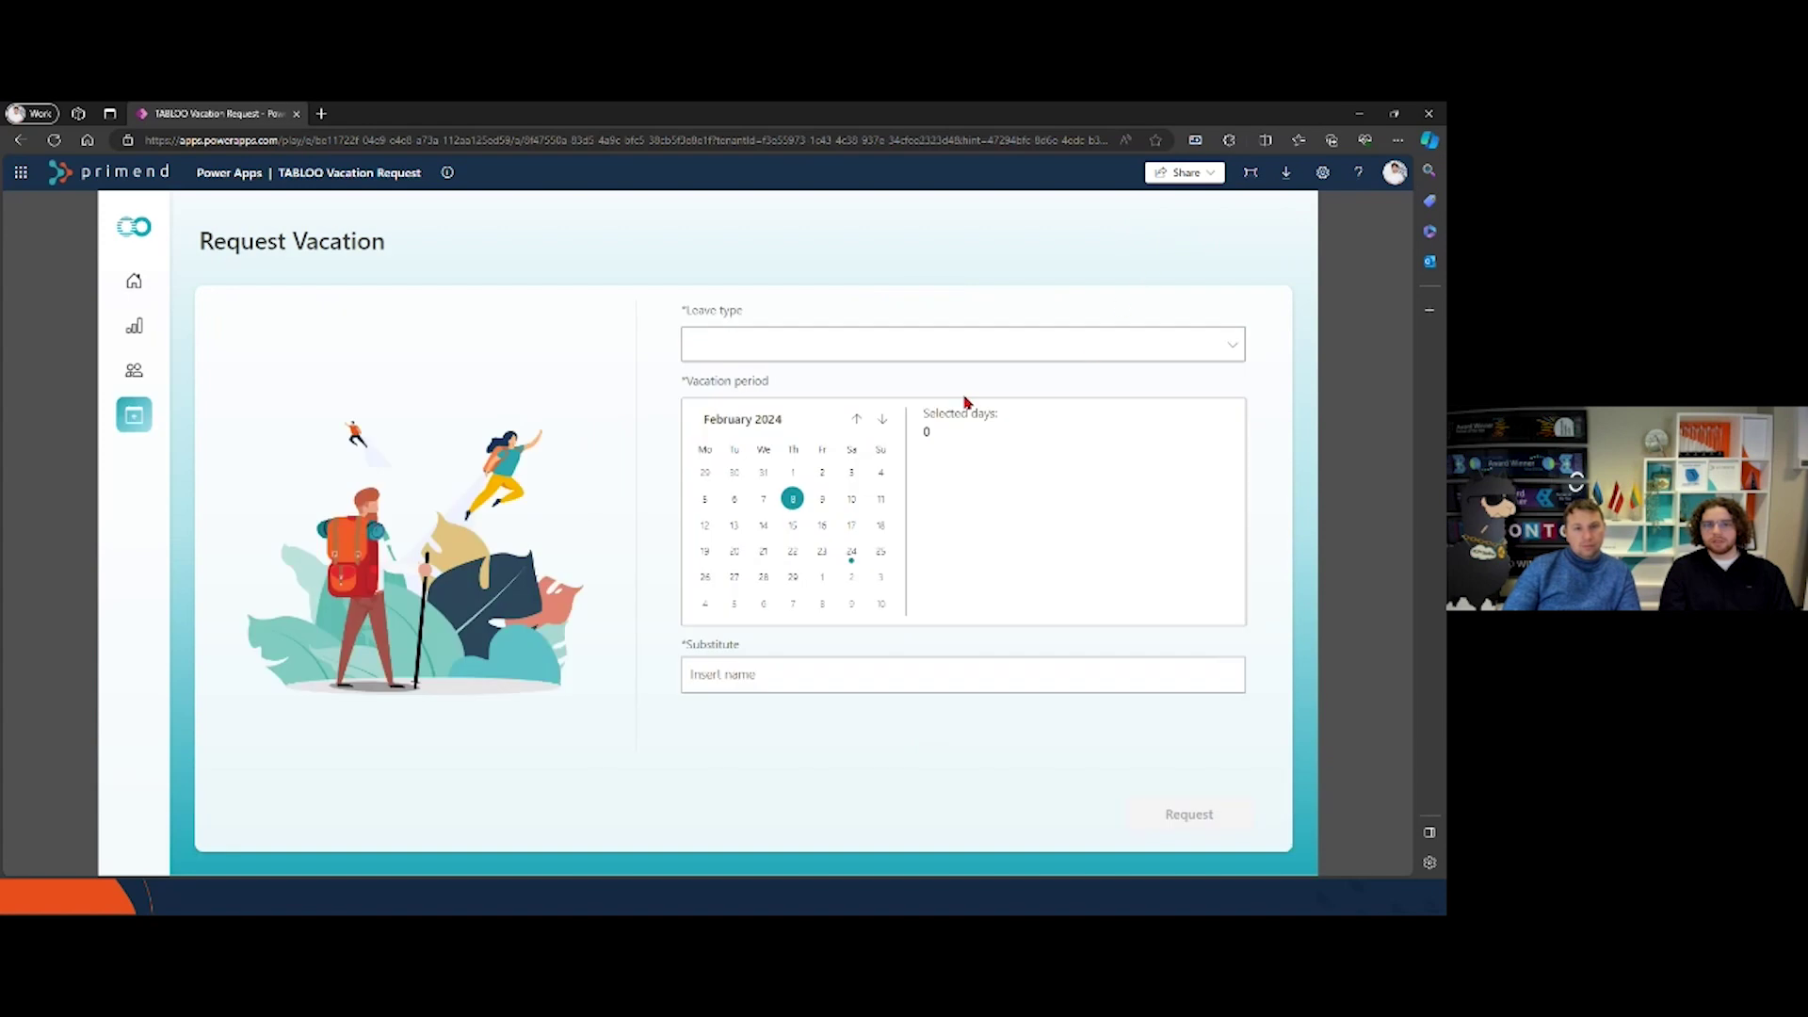
left_click(881, 420)
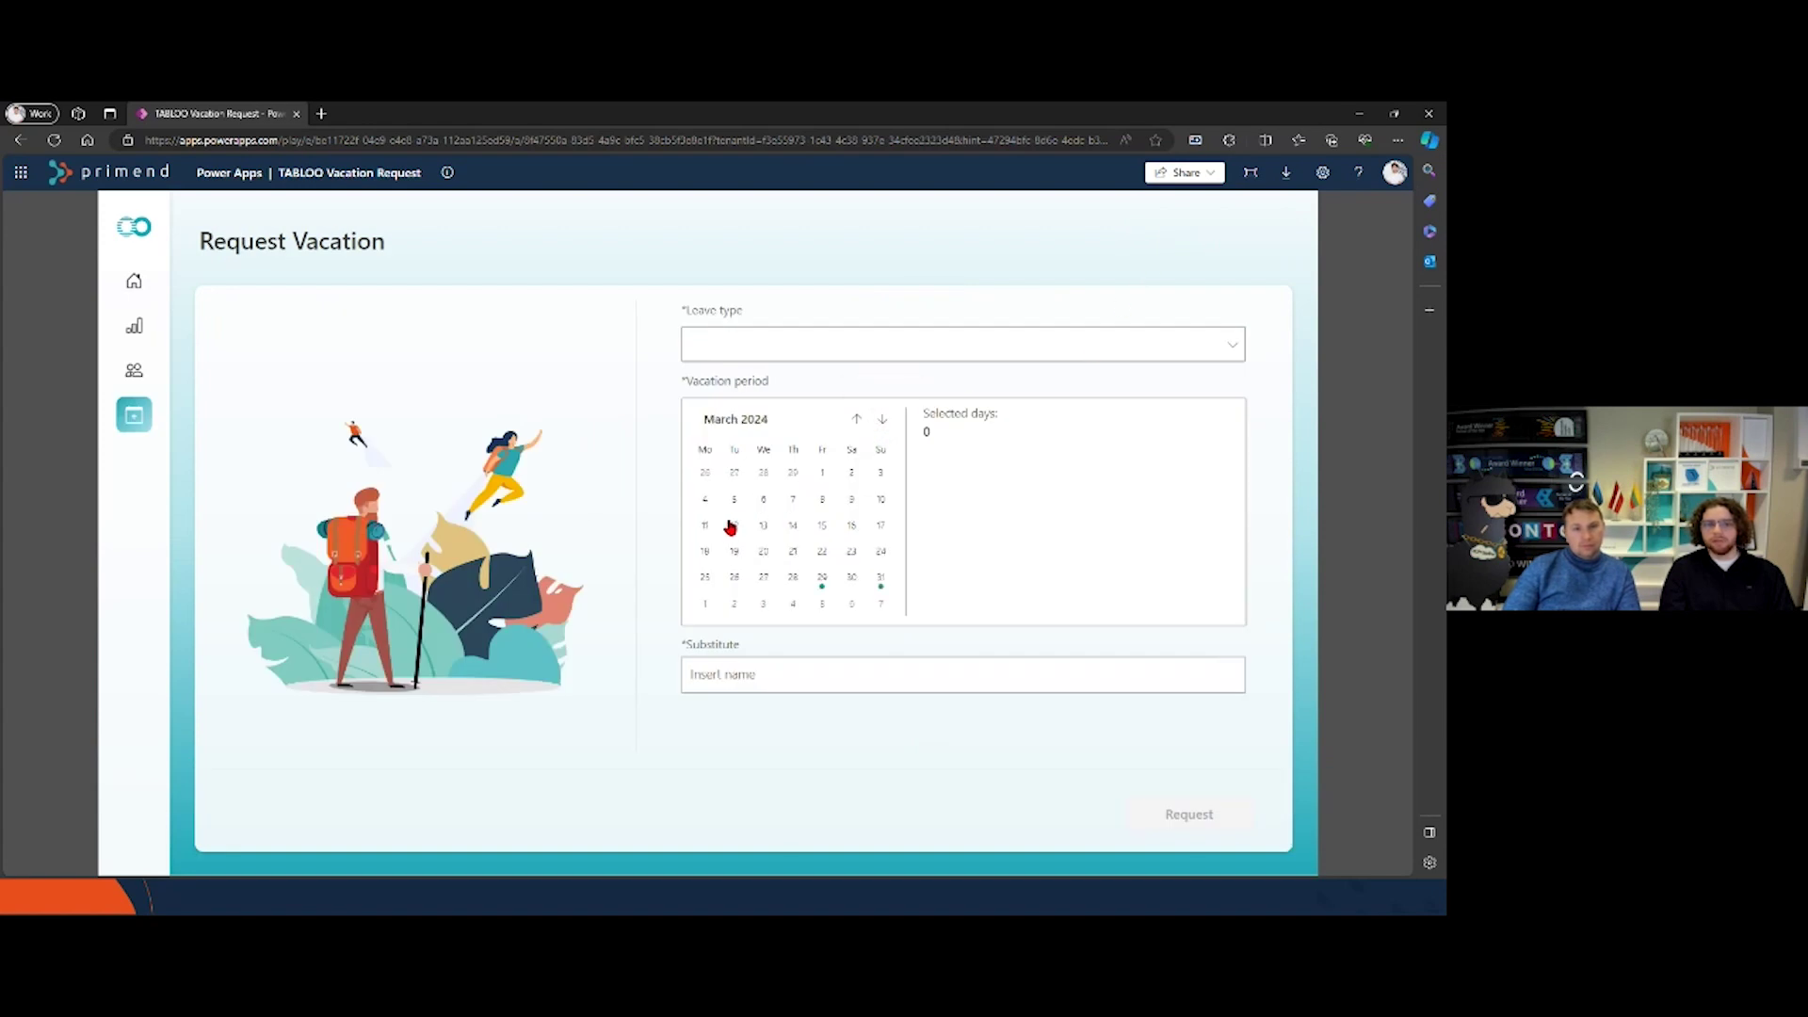
left_click(706, 579)
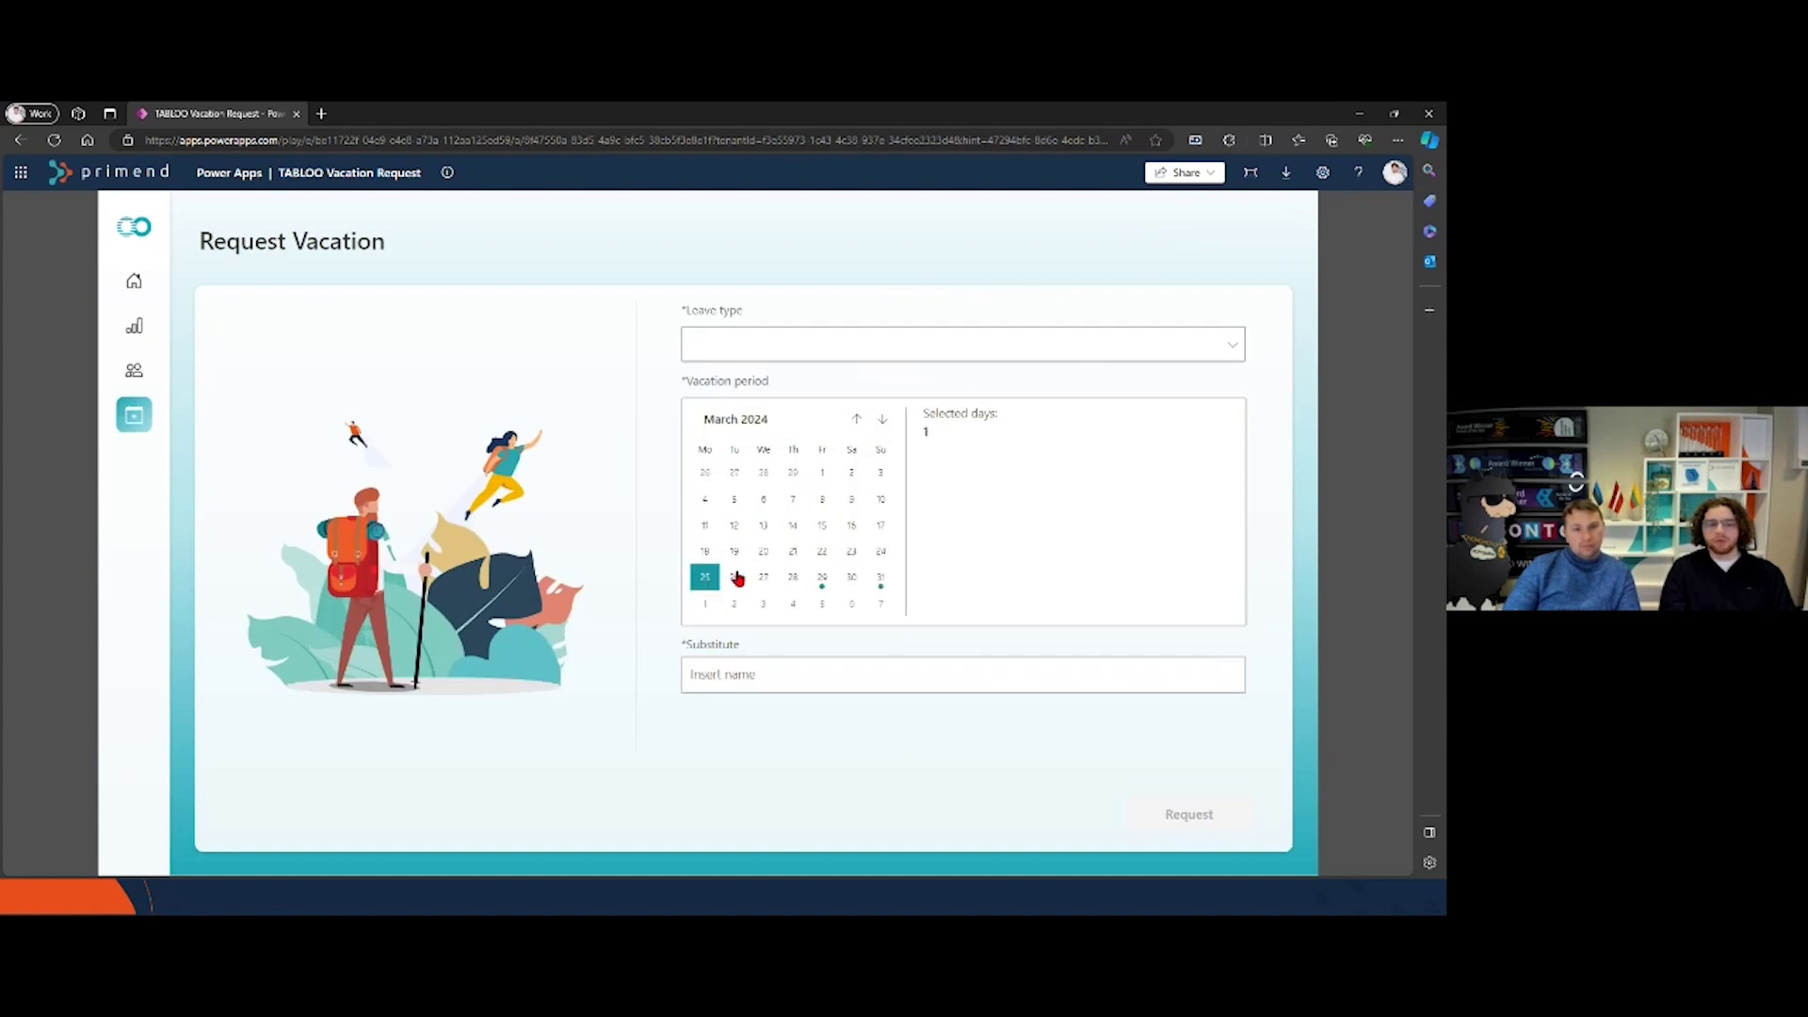
left_click(881, 580)
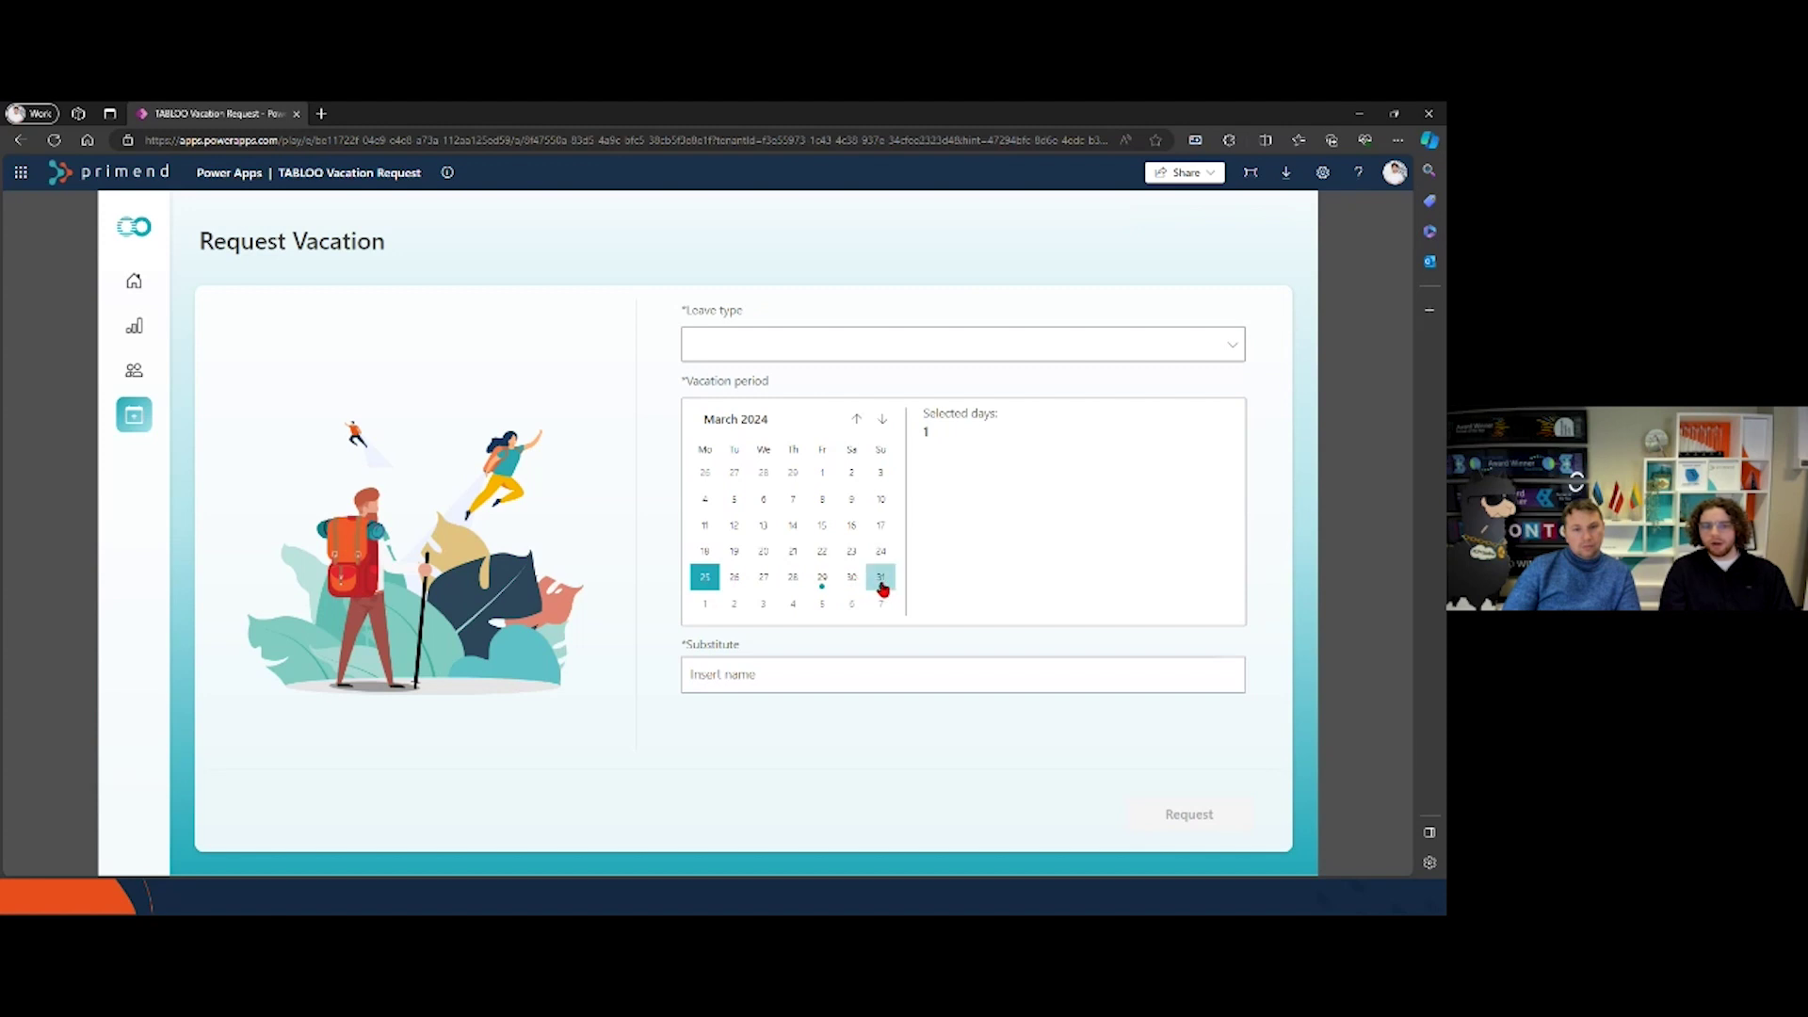
Step: Set the new request's leave type to Annual Leave and its vacation pay to With salary
left_click(878, 356)
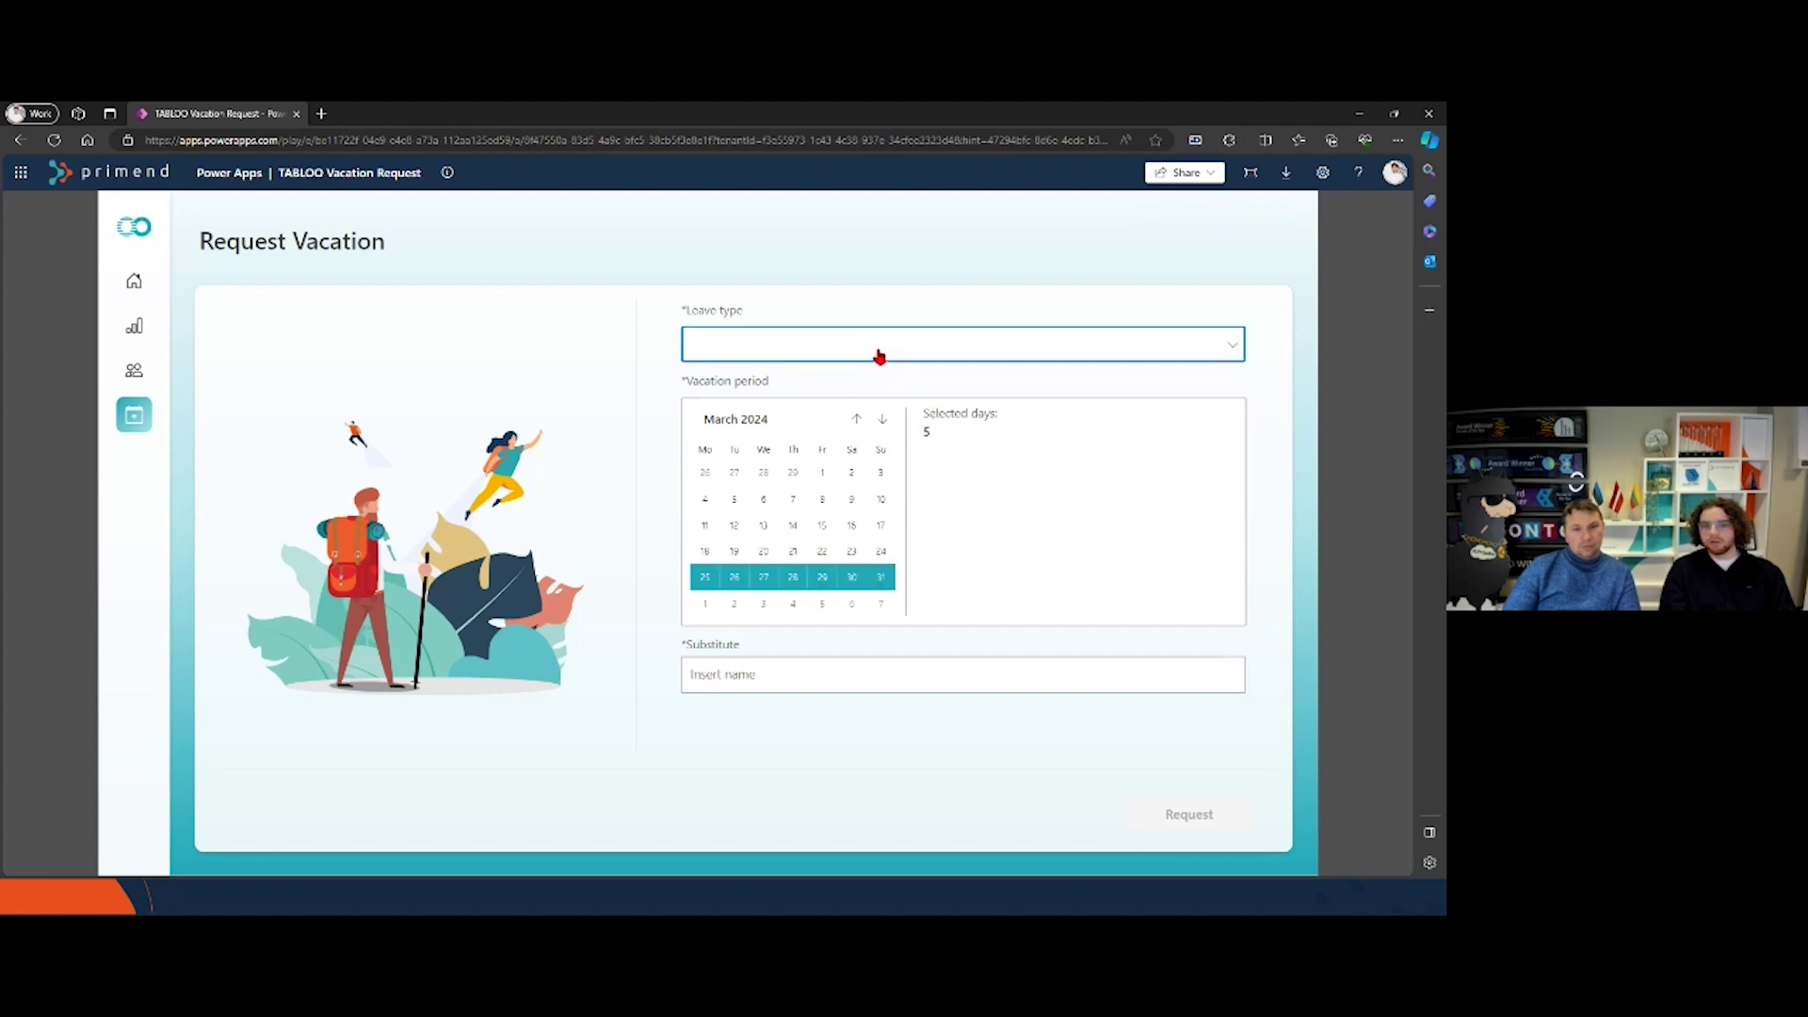
left_click(872, 377)
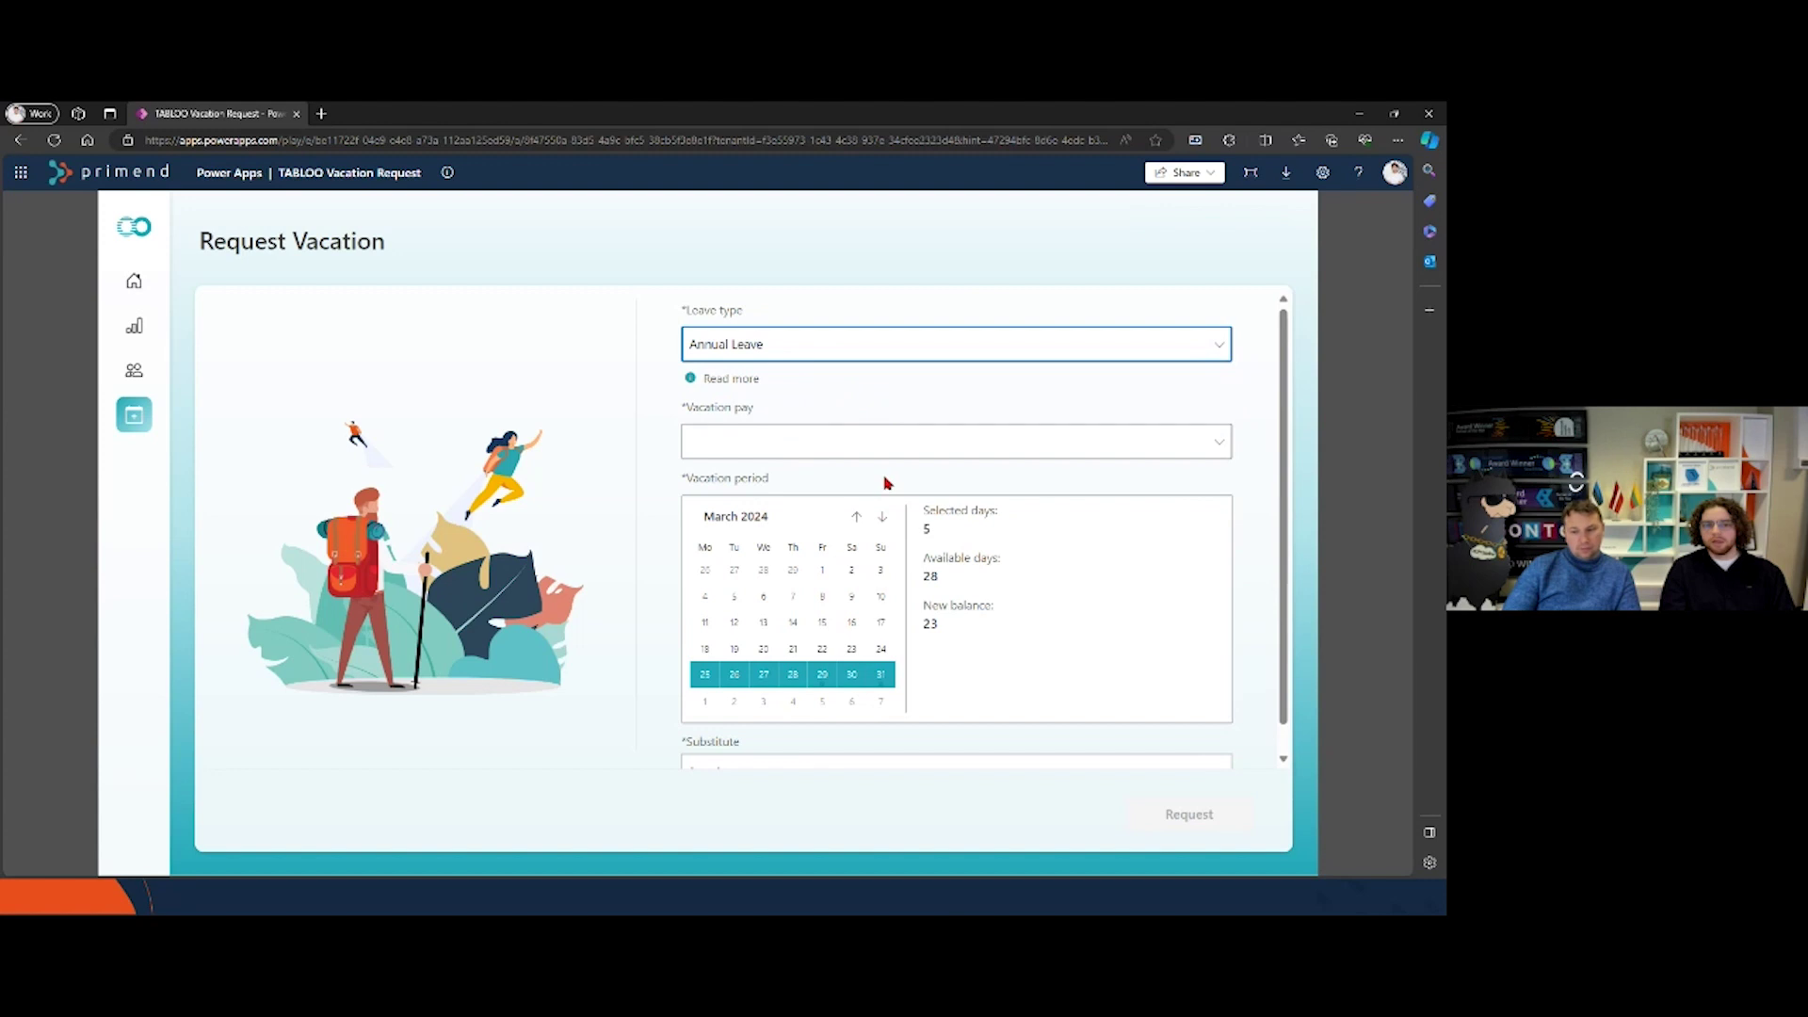
scroll(865, 442, "down", 1)
left_click(872, 428)
left_click(861, 446)
Step: Search for a colleague by name, assign them as the substitute, and submit the vacation request
left_click(844, 753)
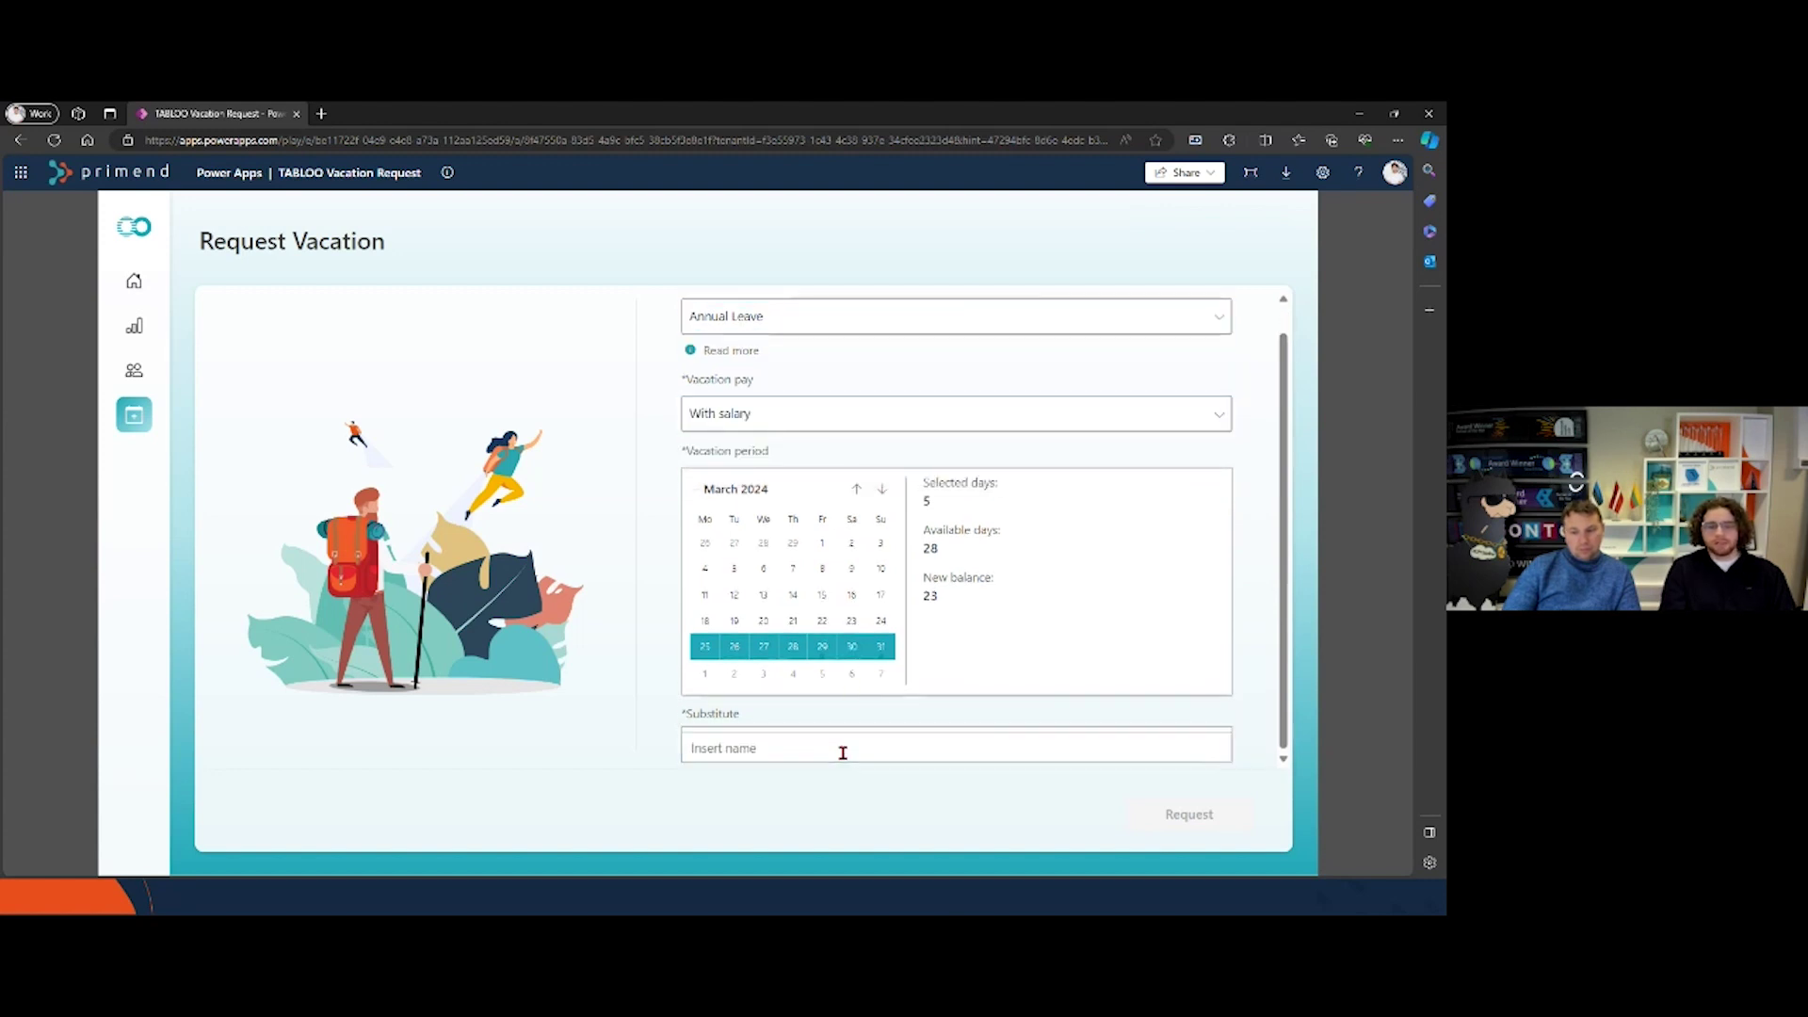
type("helkk")
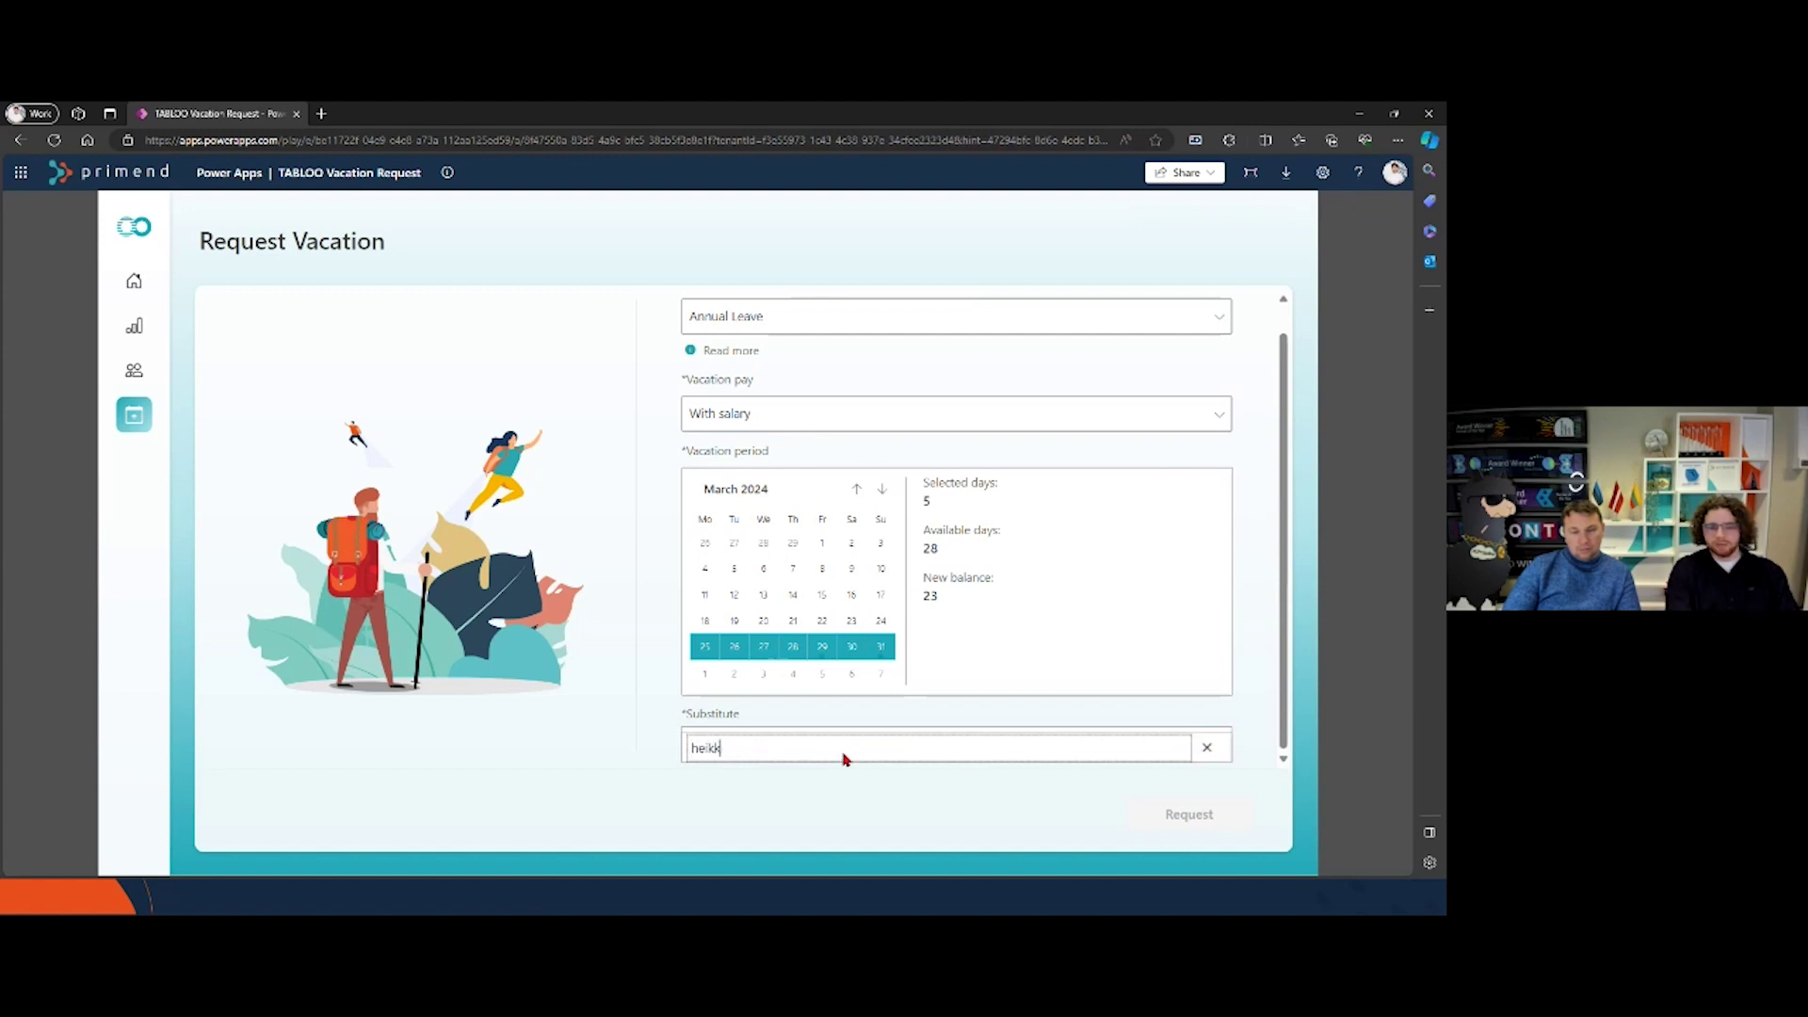
left_click(828, 742)
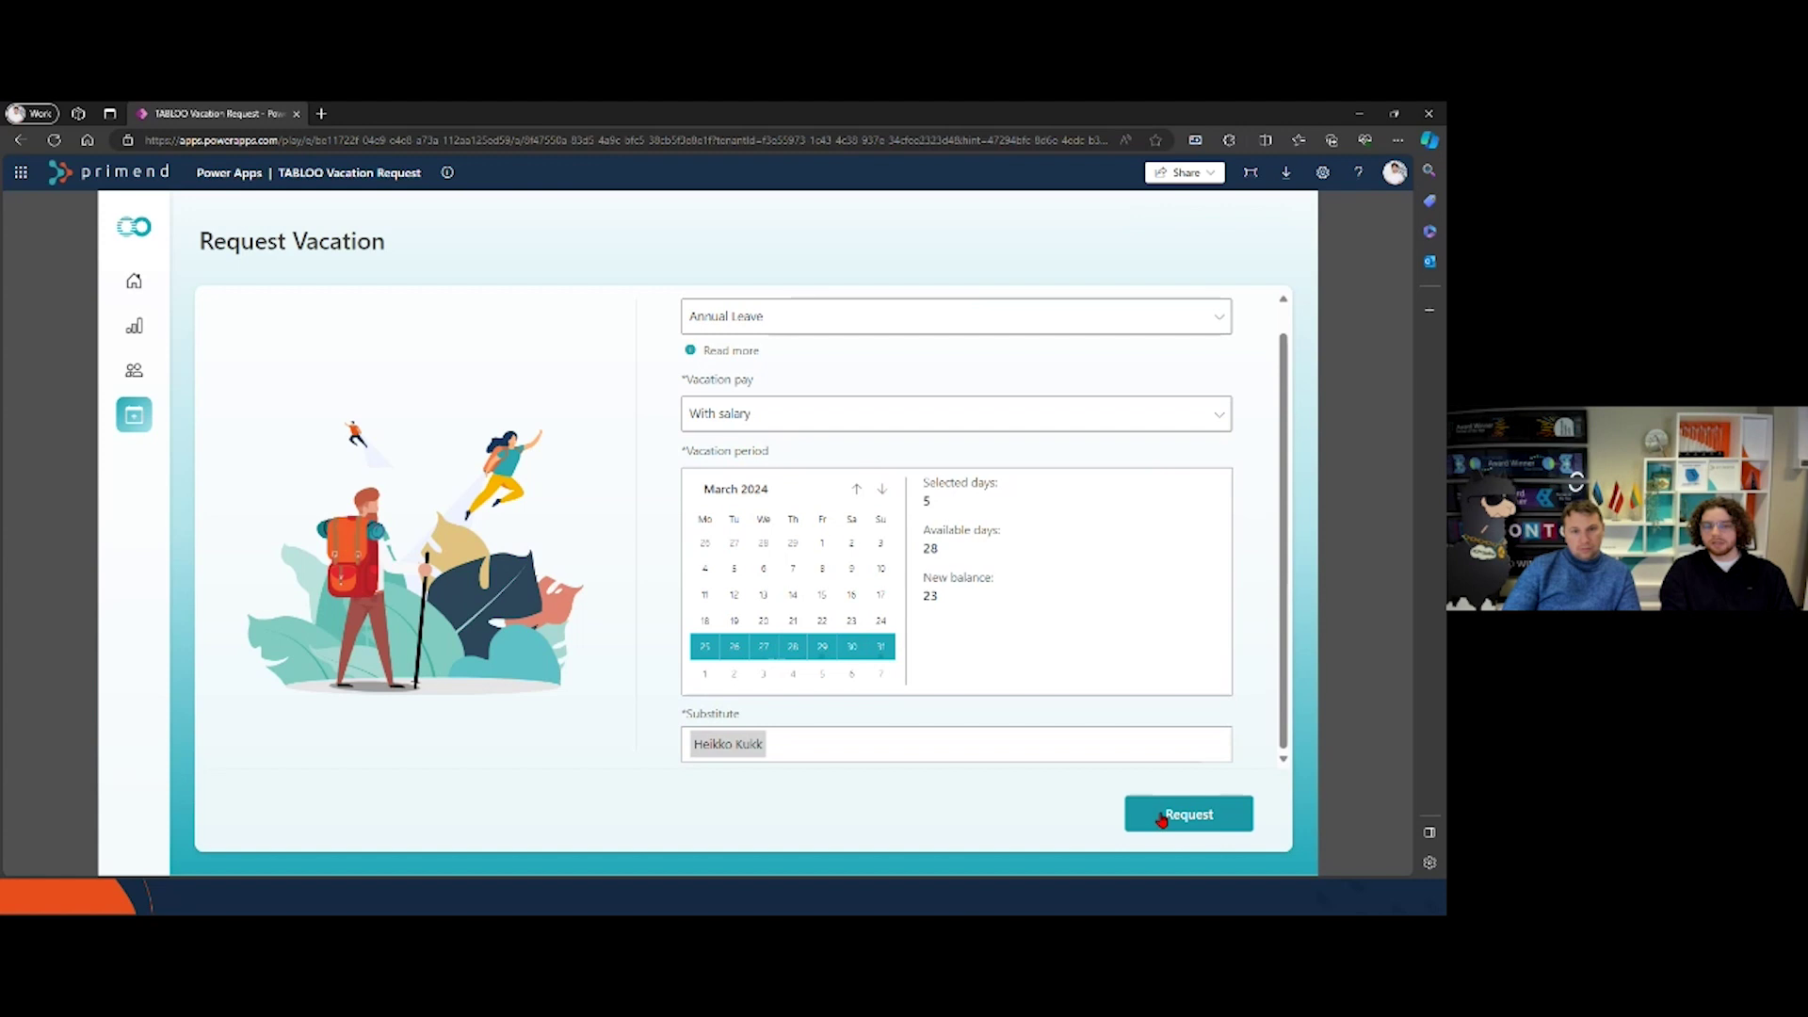
left_click(1161, 819)
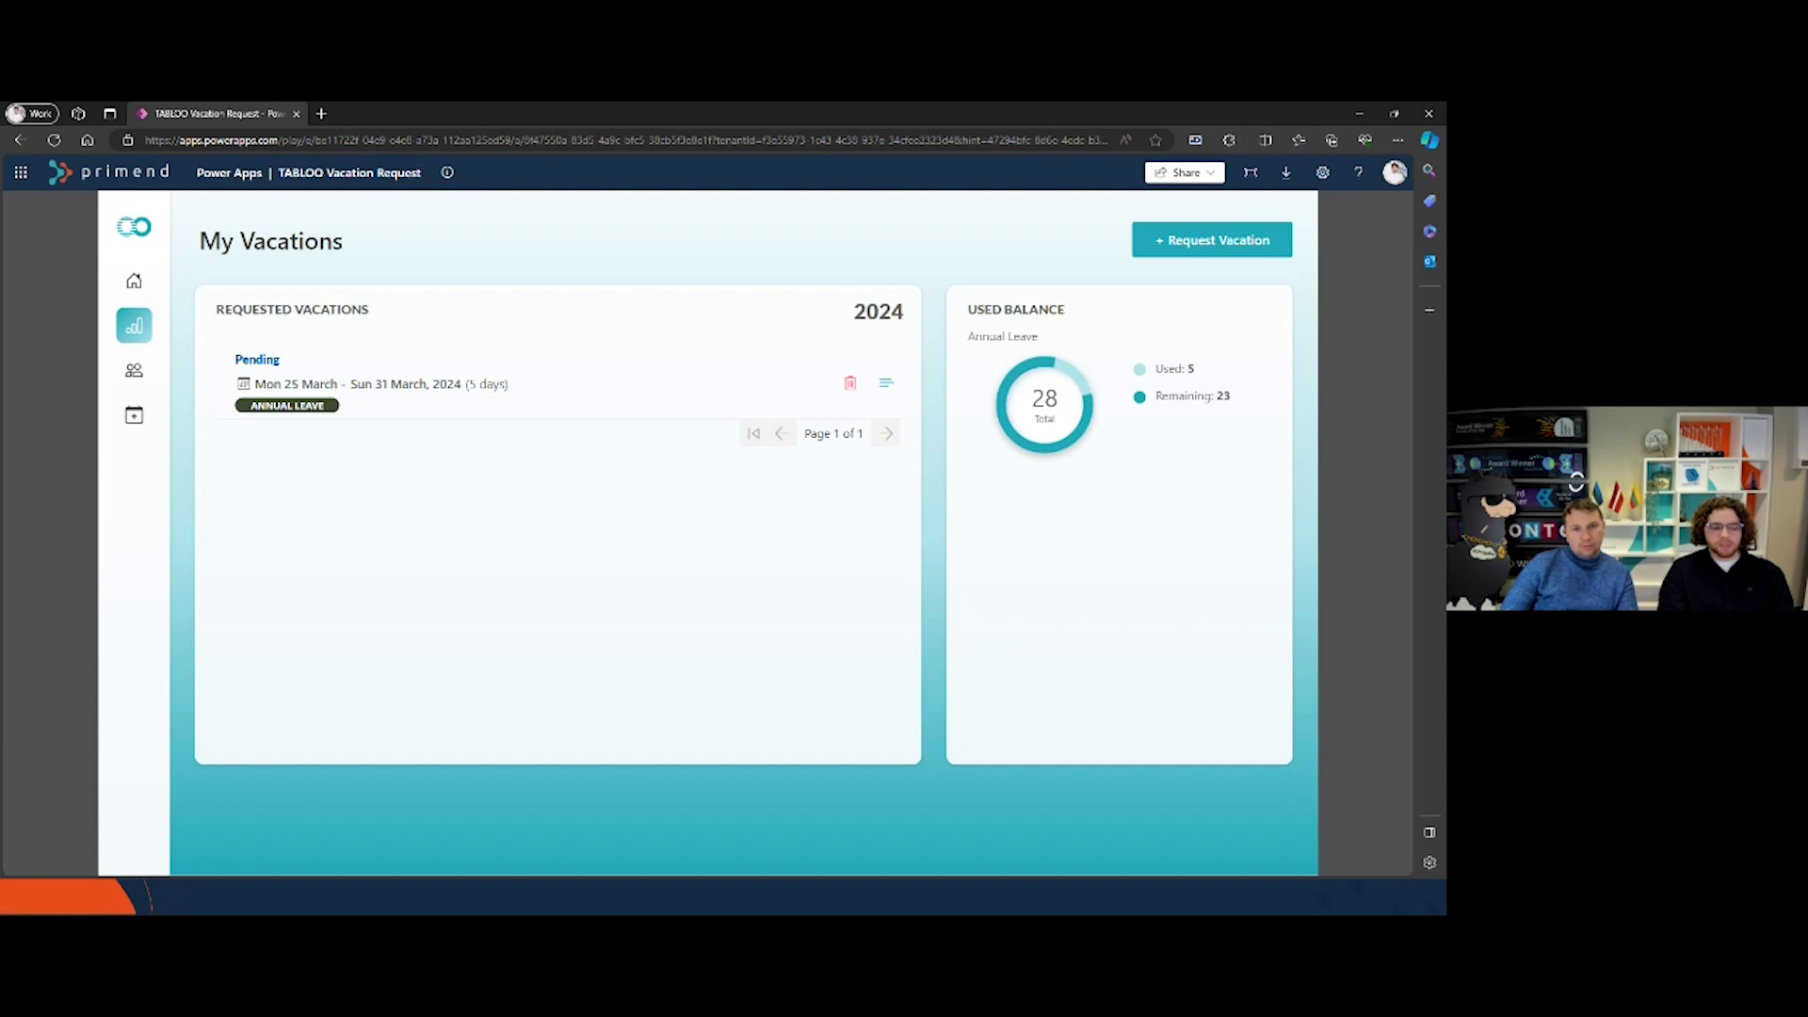
Step: Switch to the browser window where the boss account has the vacation app open
left_click_drag(0, 268, 435, 268)
double_click(435, 268)
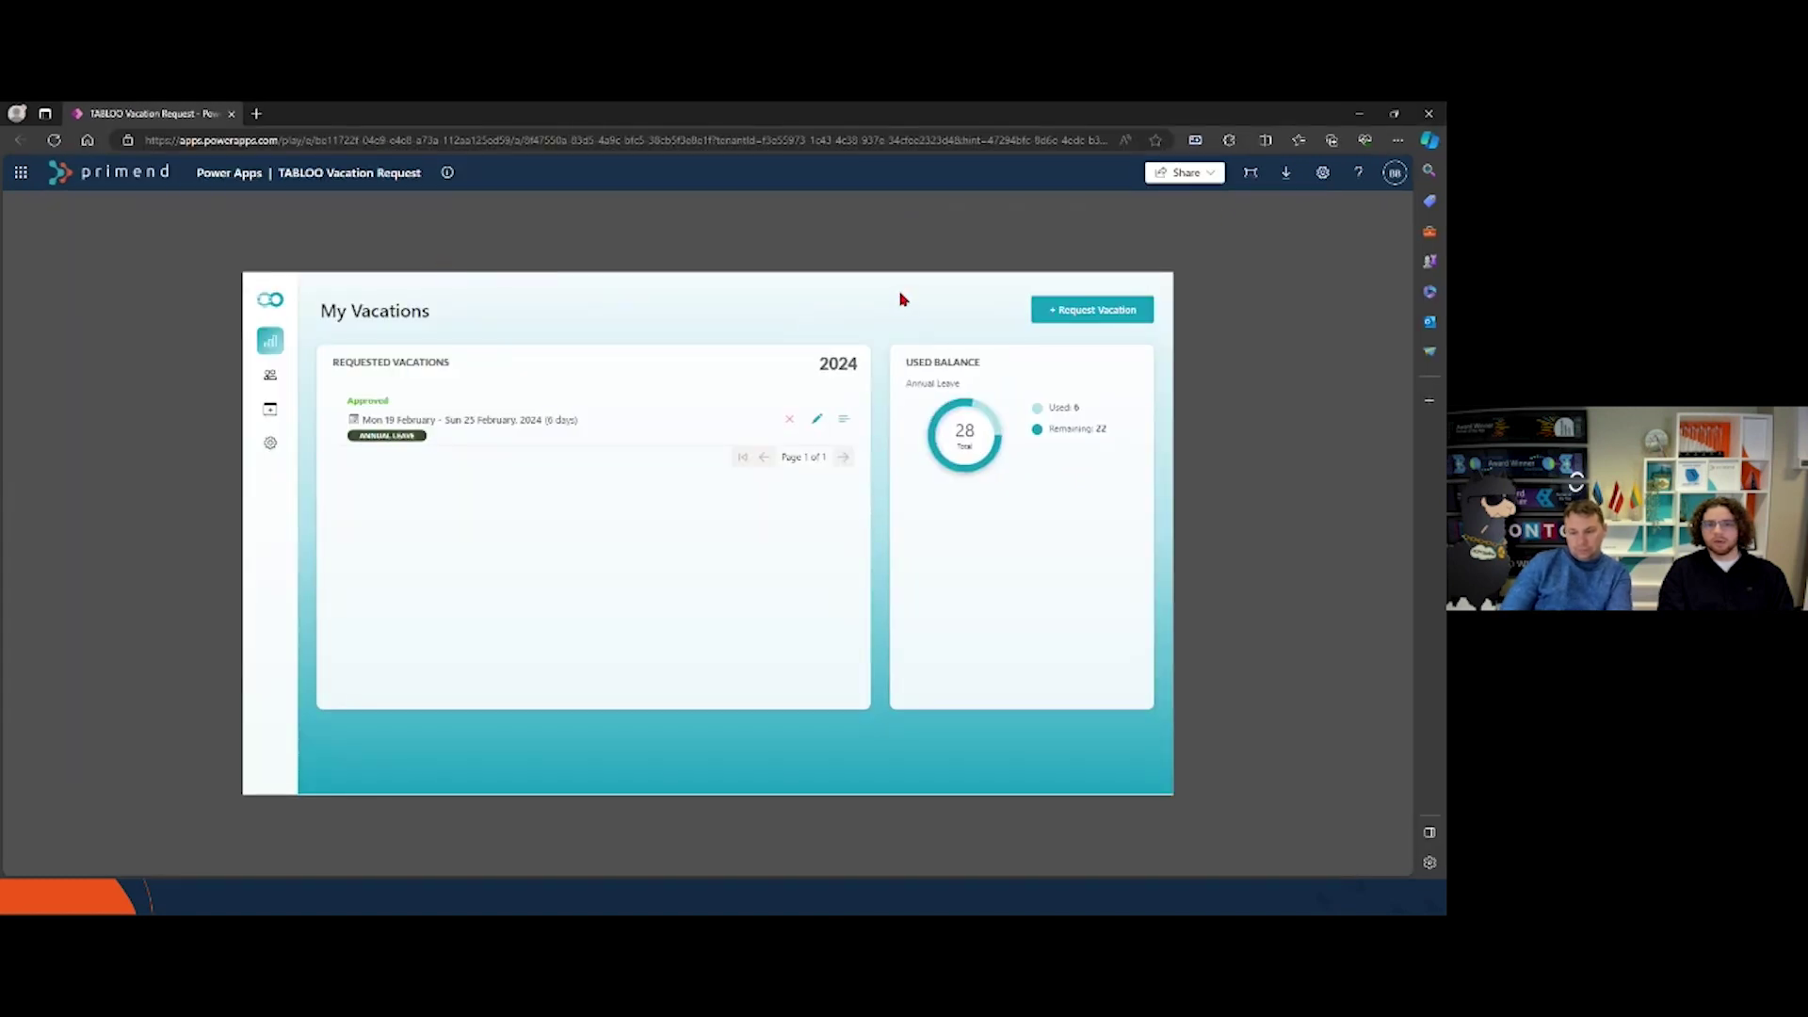
Step: Fit the vacation app to the browser window and open its settings
left_click(1251, 172)
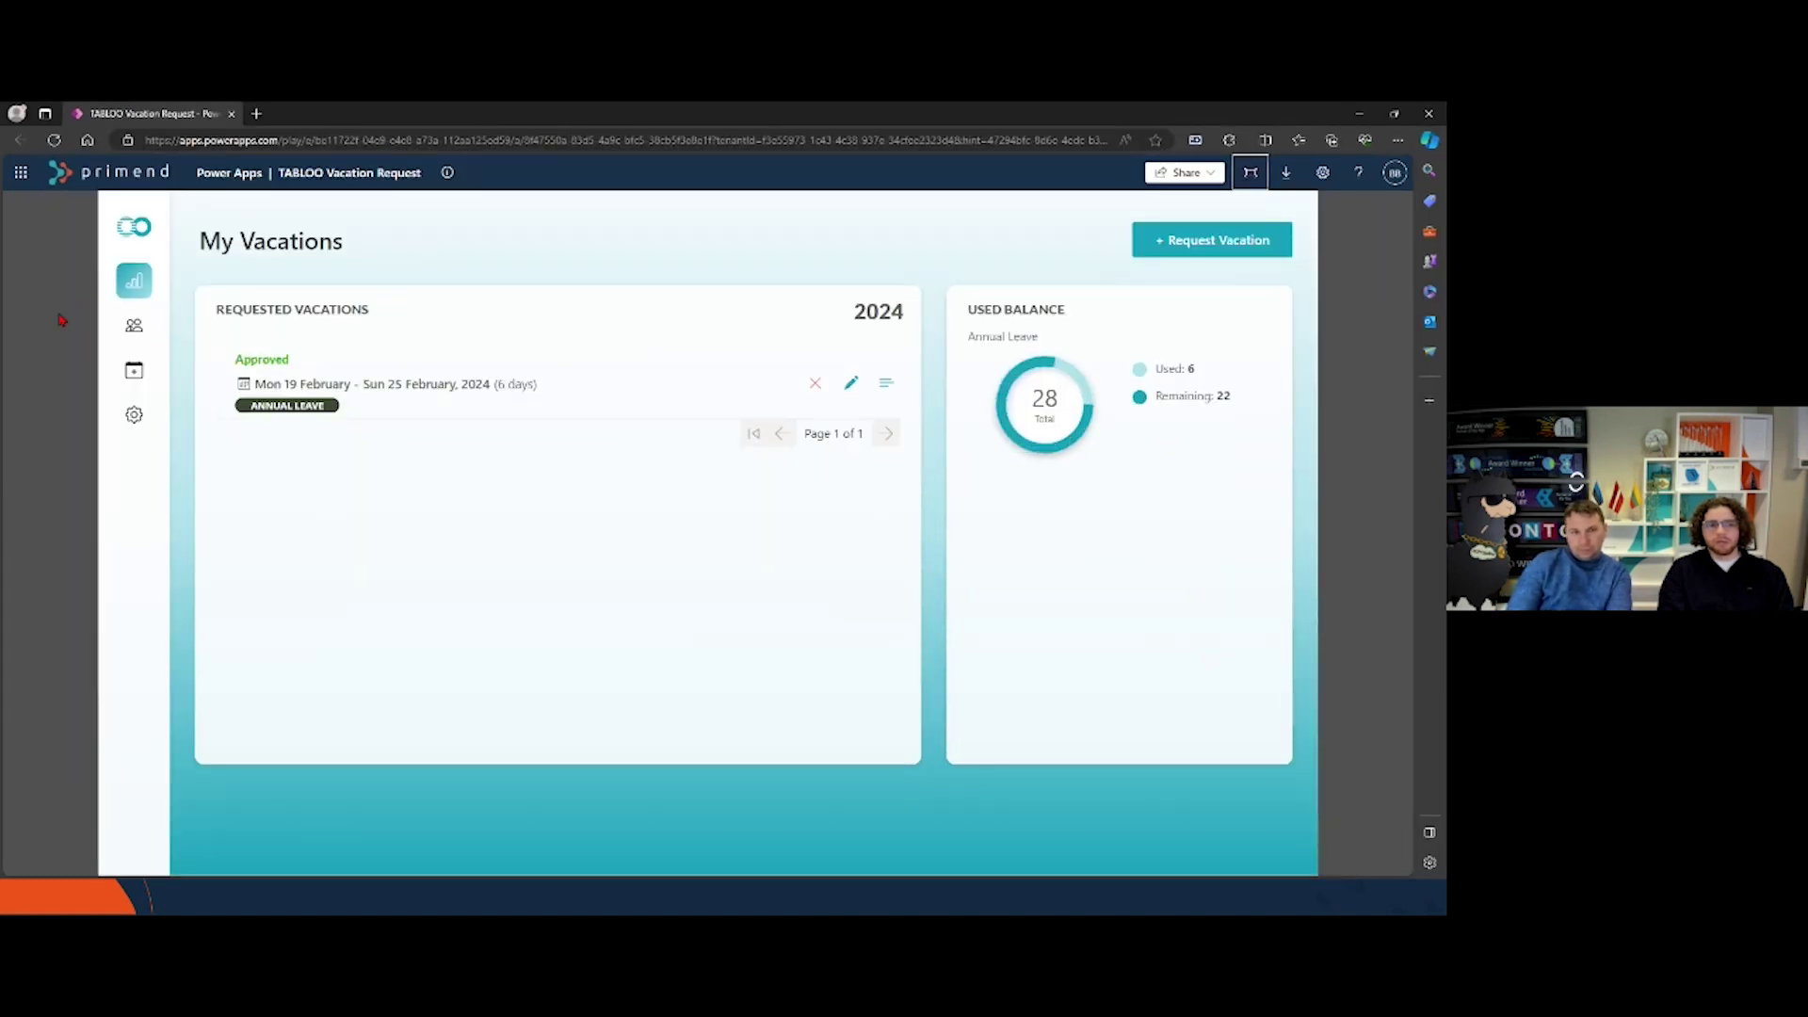
left_click(134, 416)
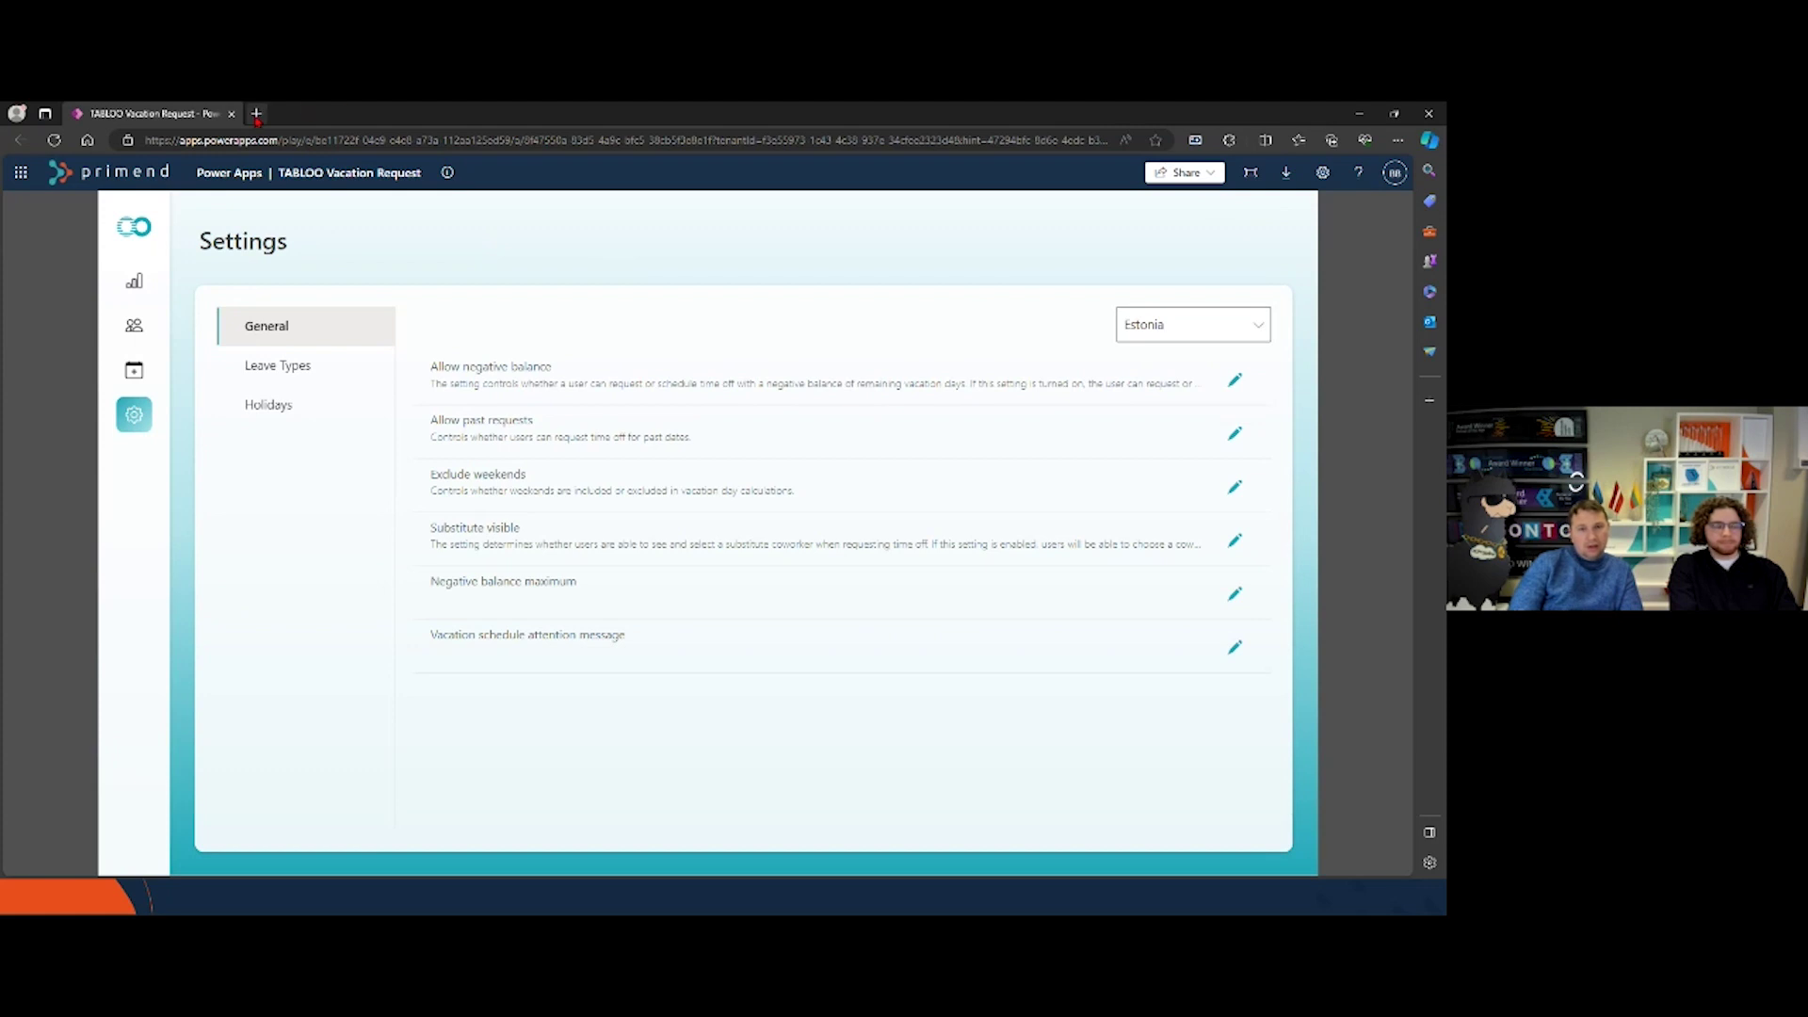
left_click(256, 113)
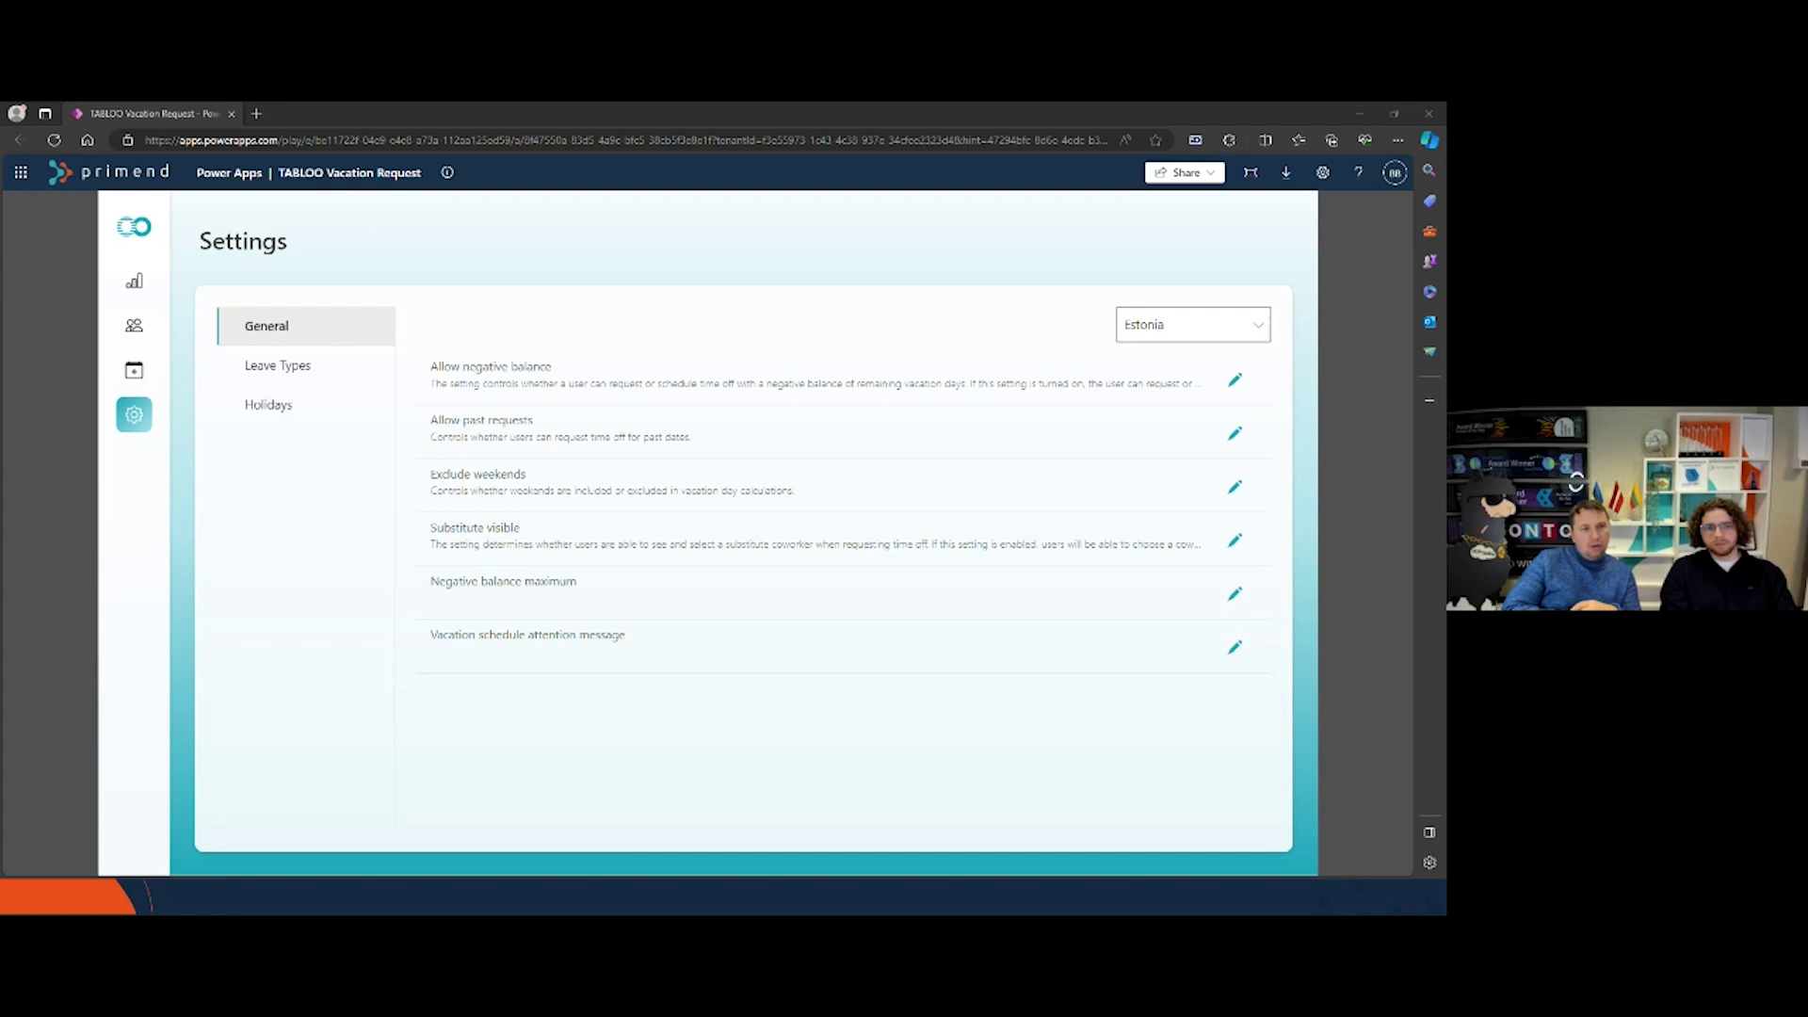
Step: Look through the list of public holidays defined for Estonia in the settings
left_click(262, 415)
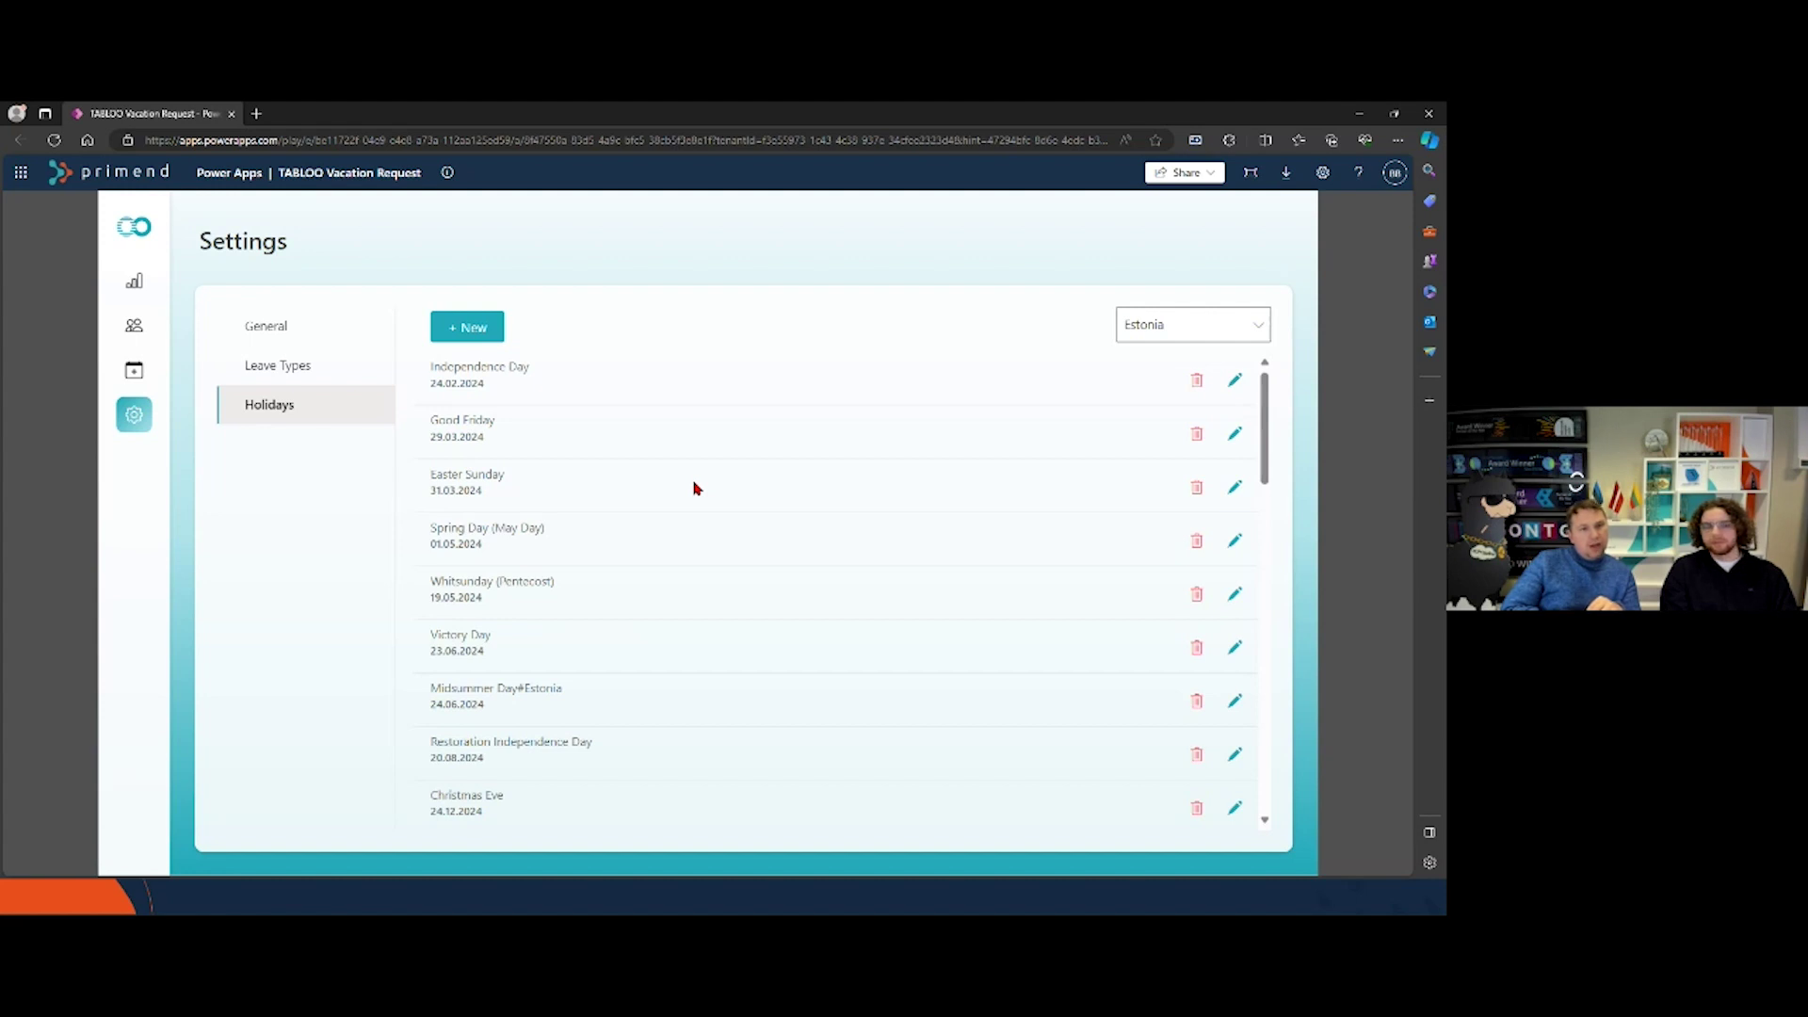
scroll(695, 488, "down", 15)
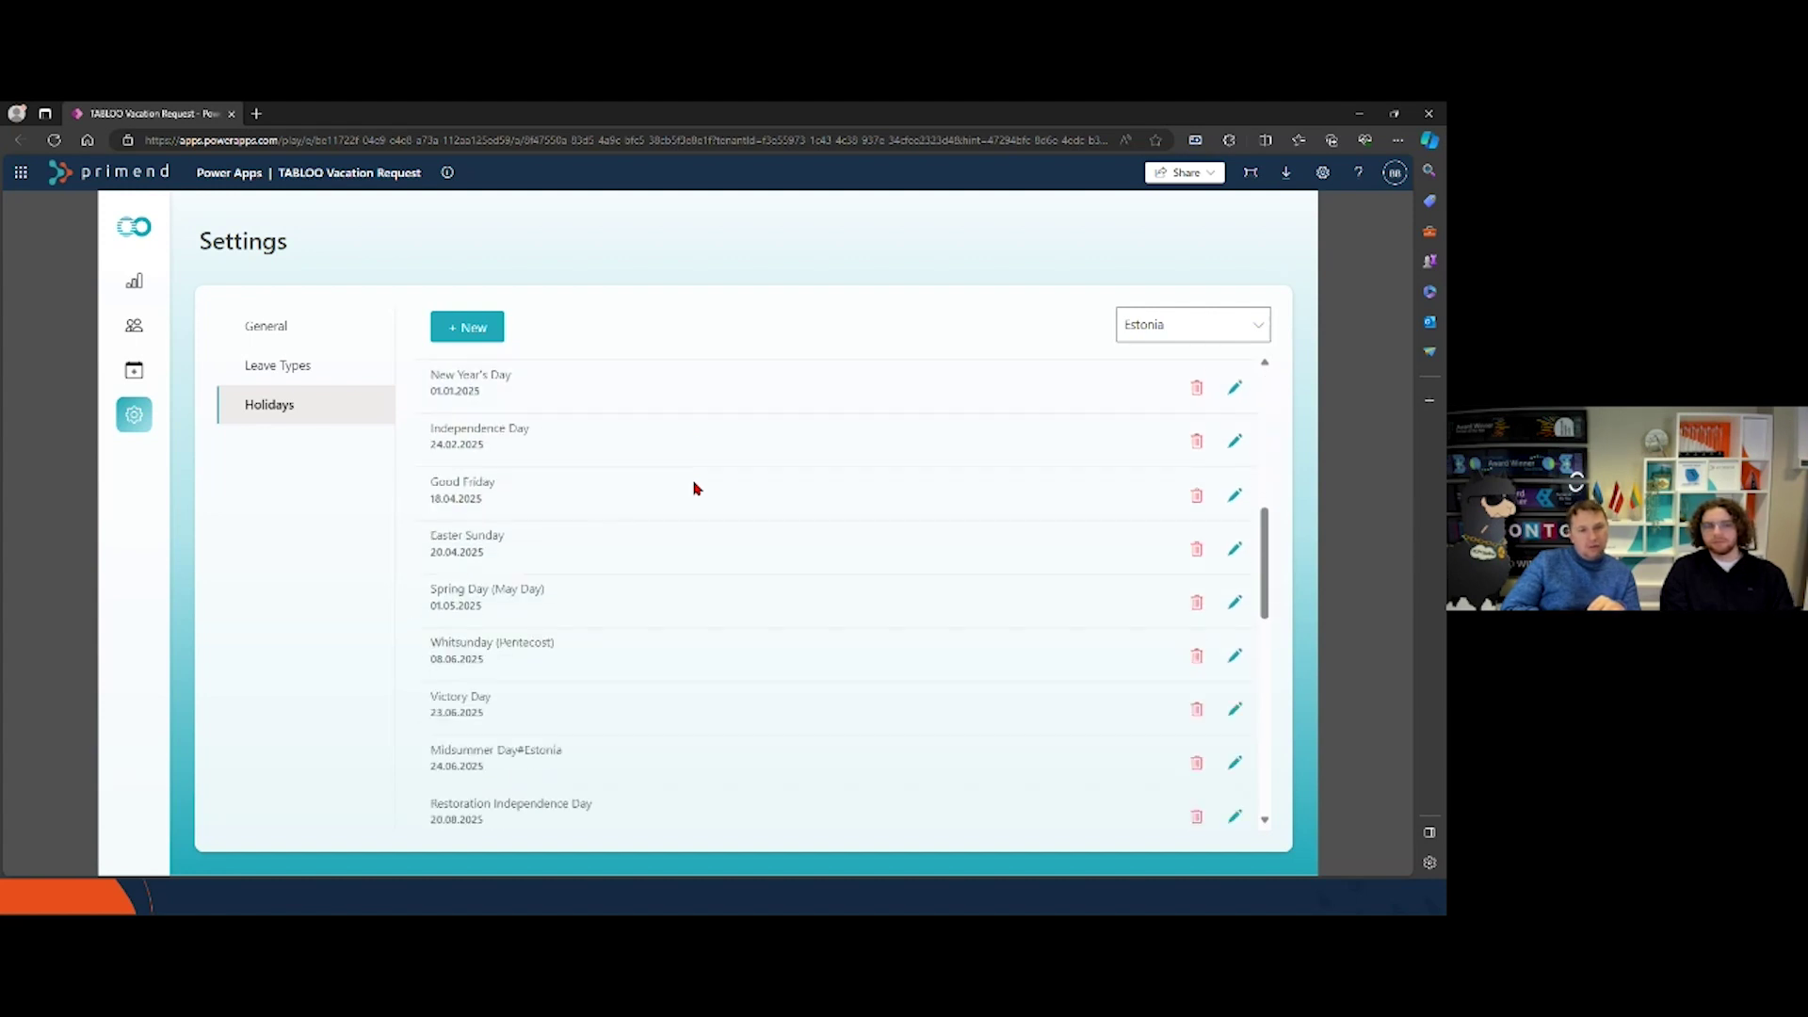
scroll(695, 487, "up", 5)
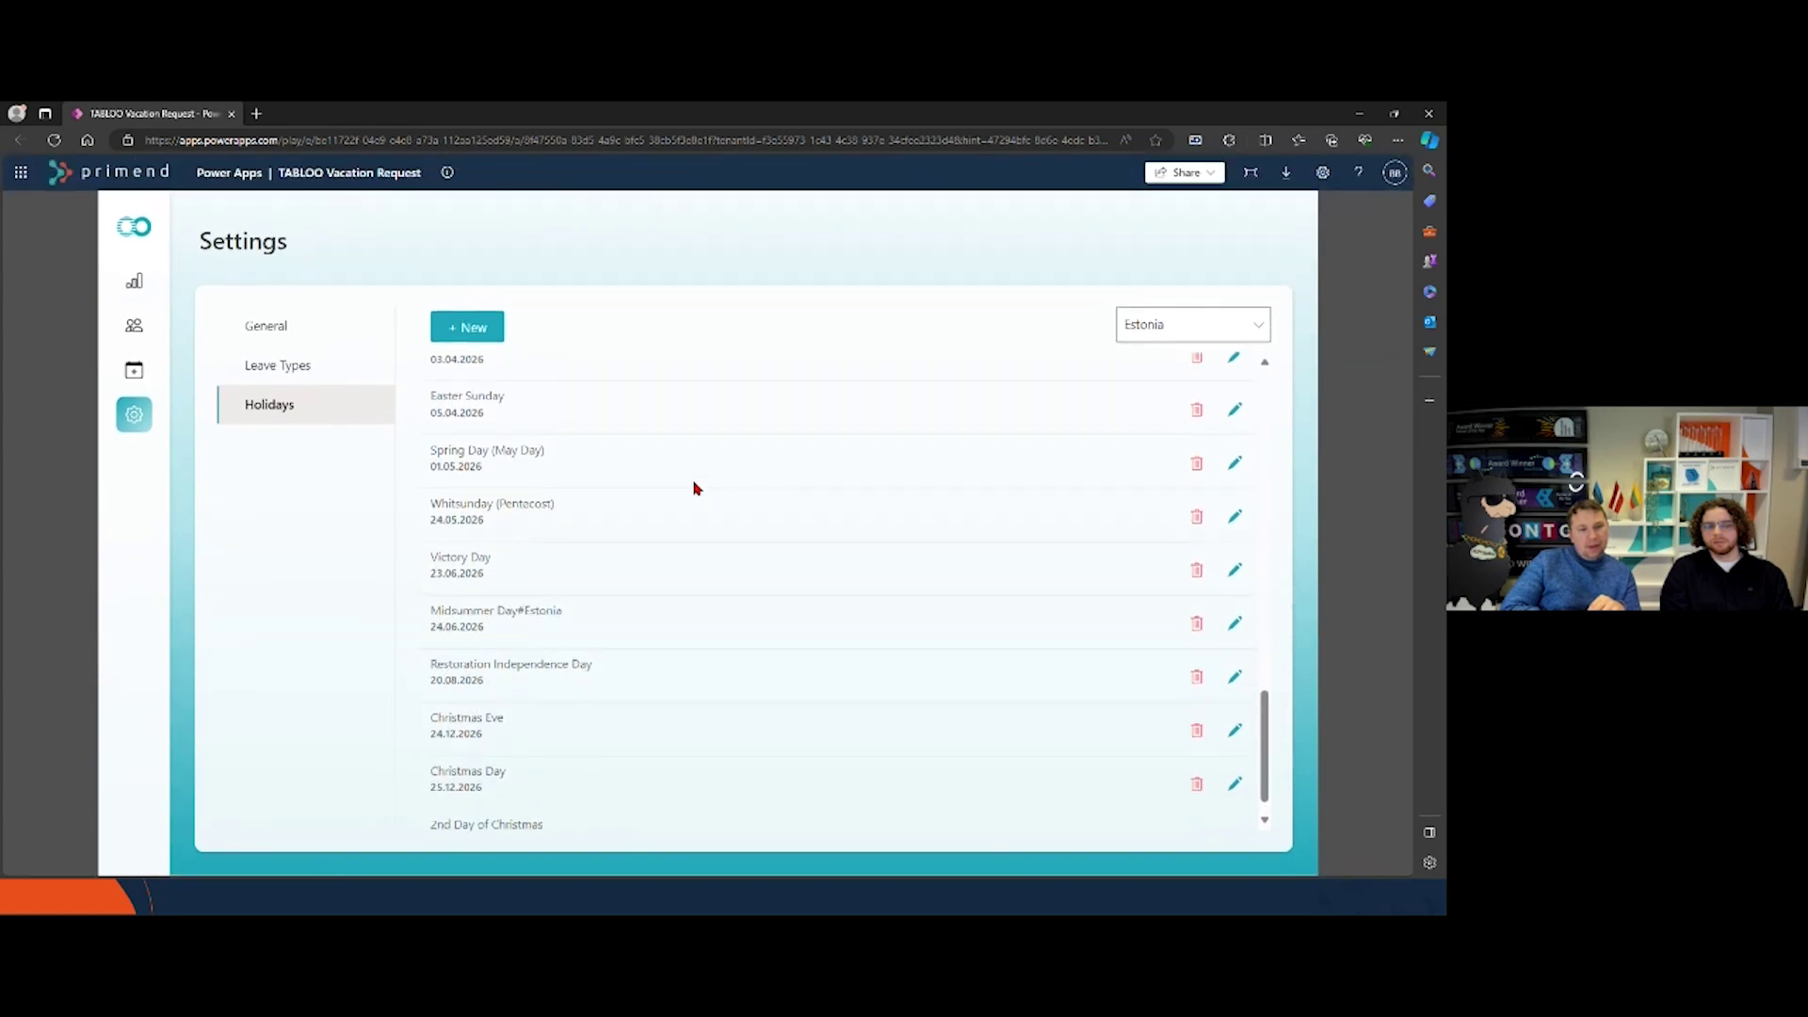
scroll(695, 487, "up", 5)
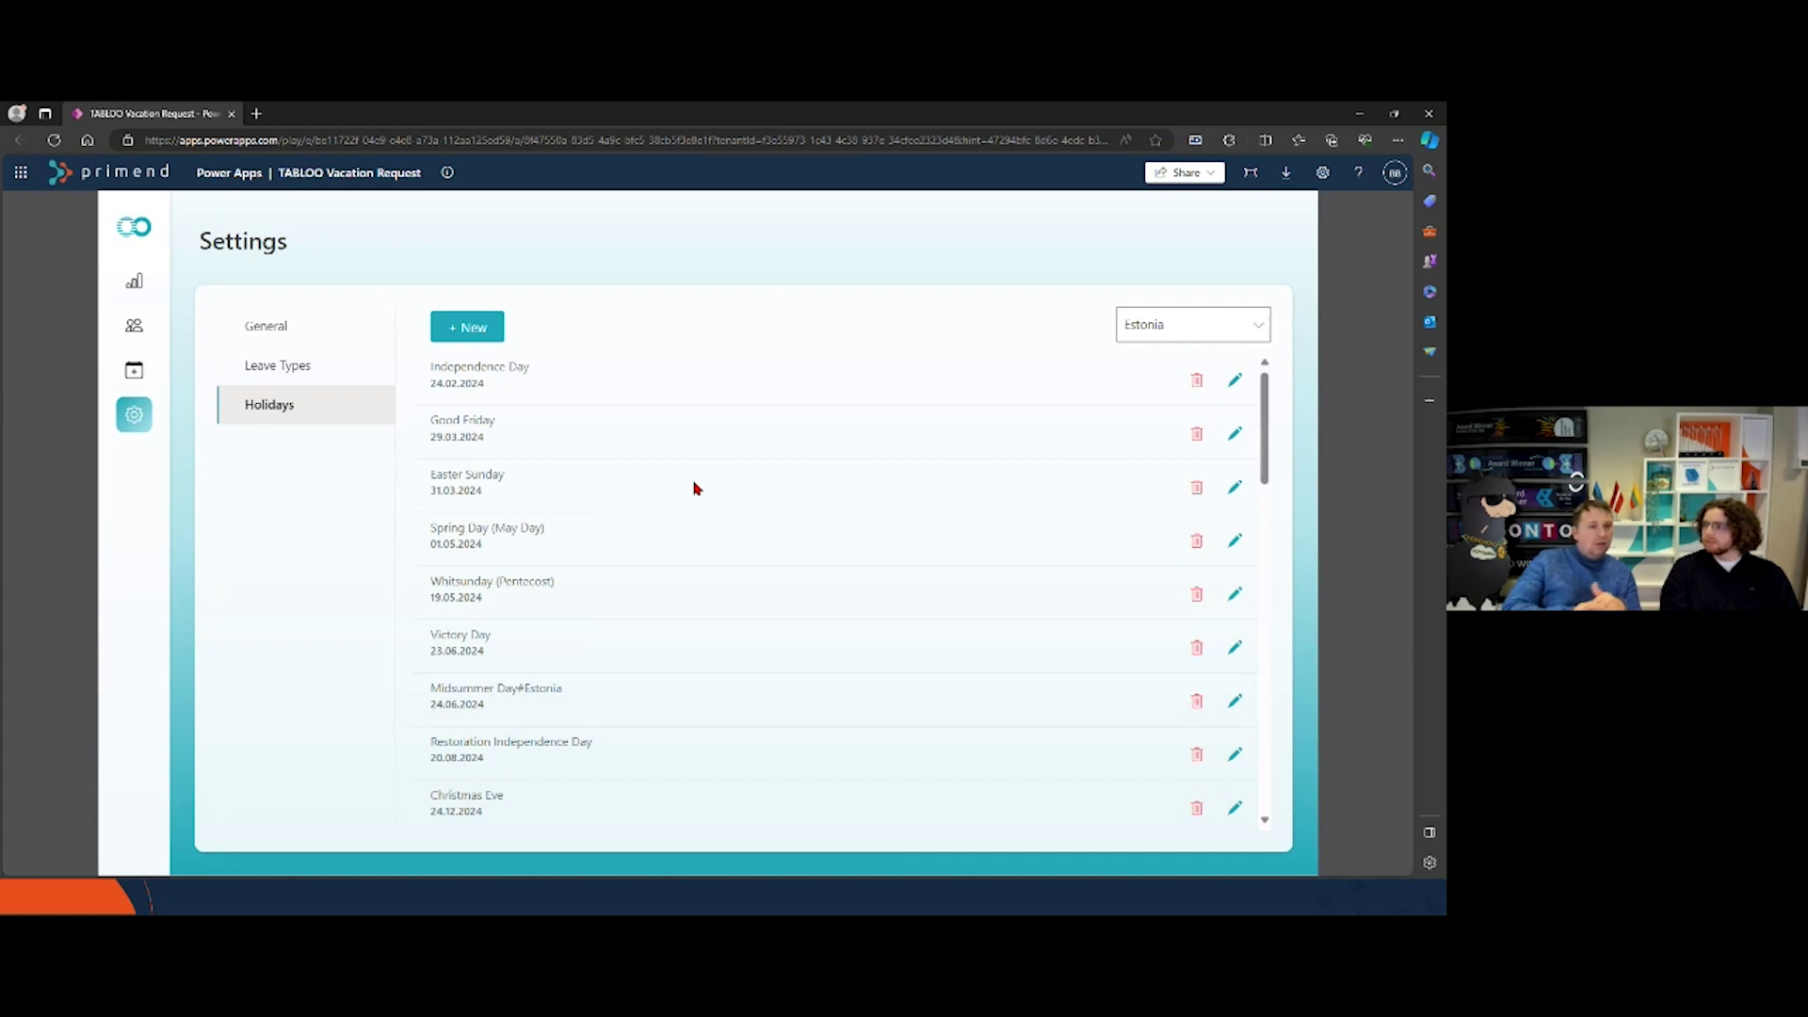
Step: Add a new holiday titled Test on 9 February 2024 for Estonia and save it
left_click(476, 330)
left_click(593, 450)
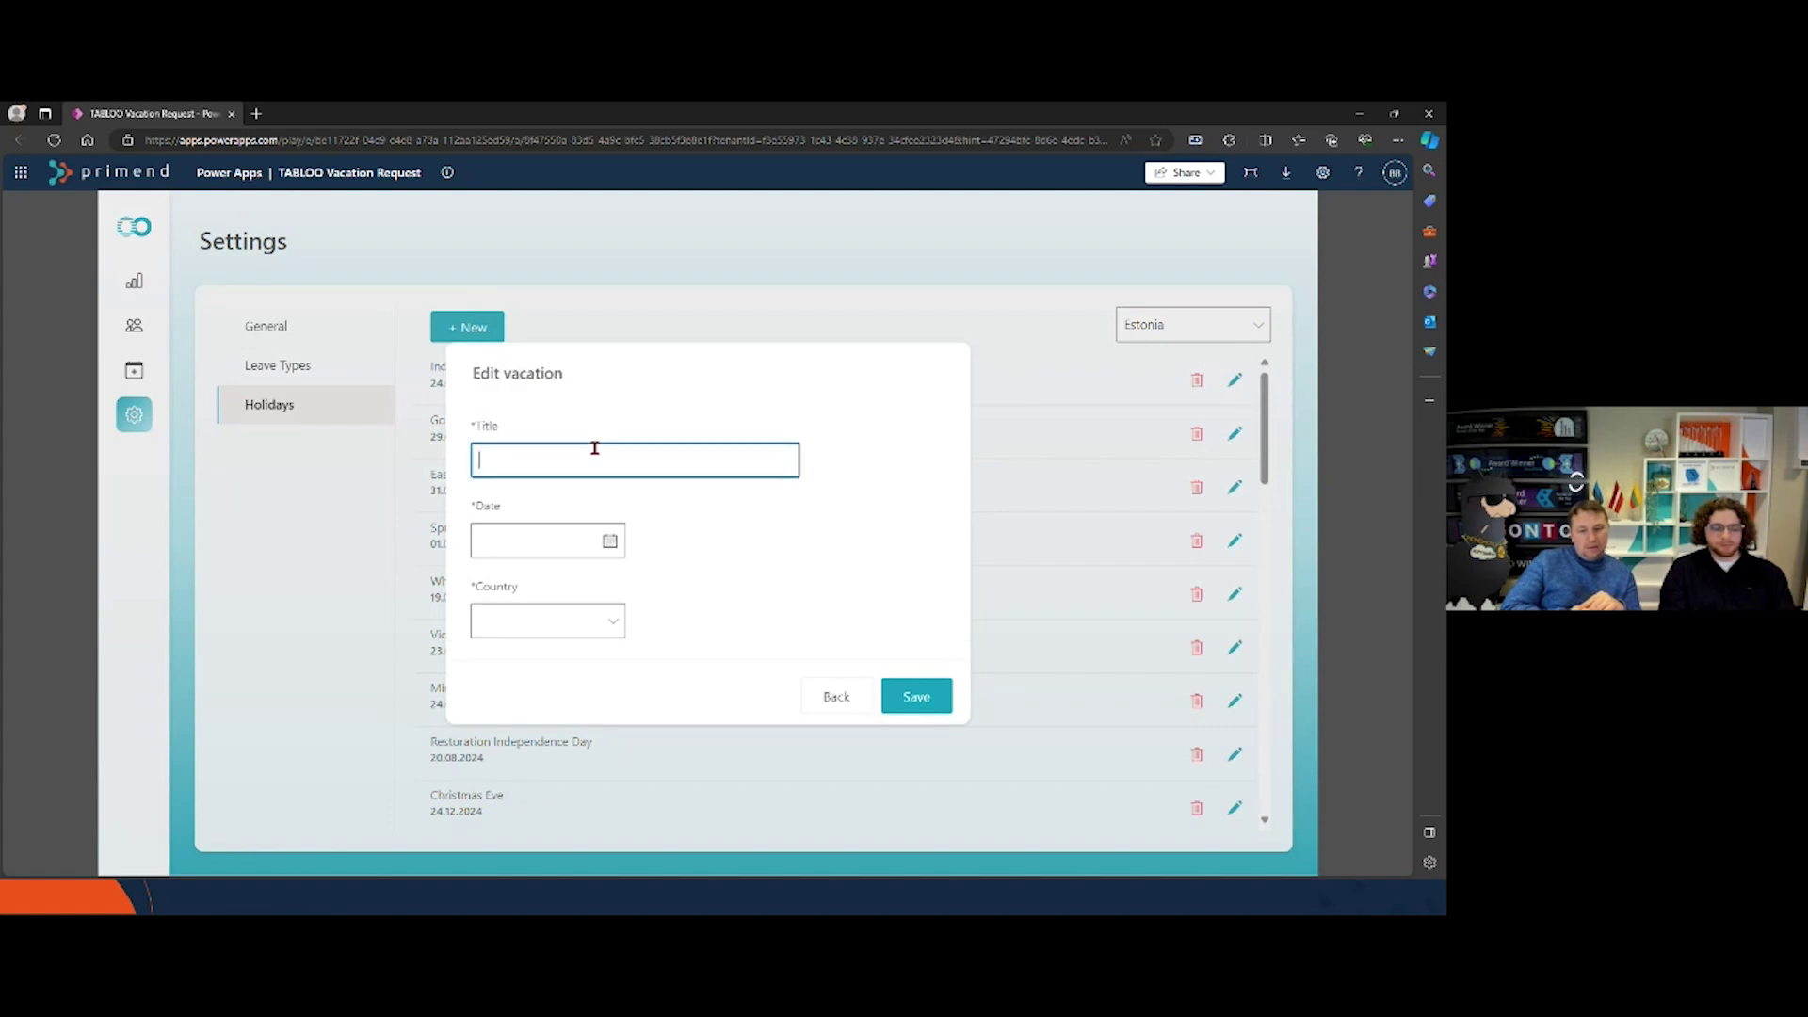
type("Test")
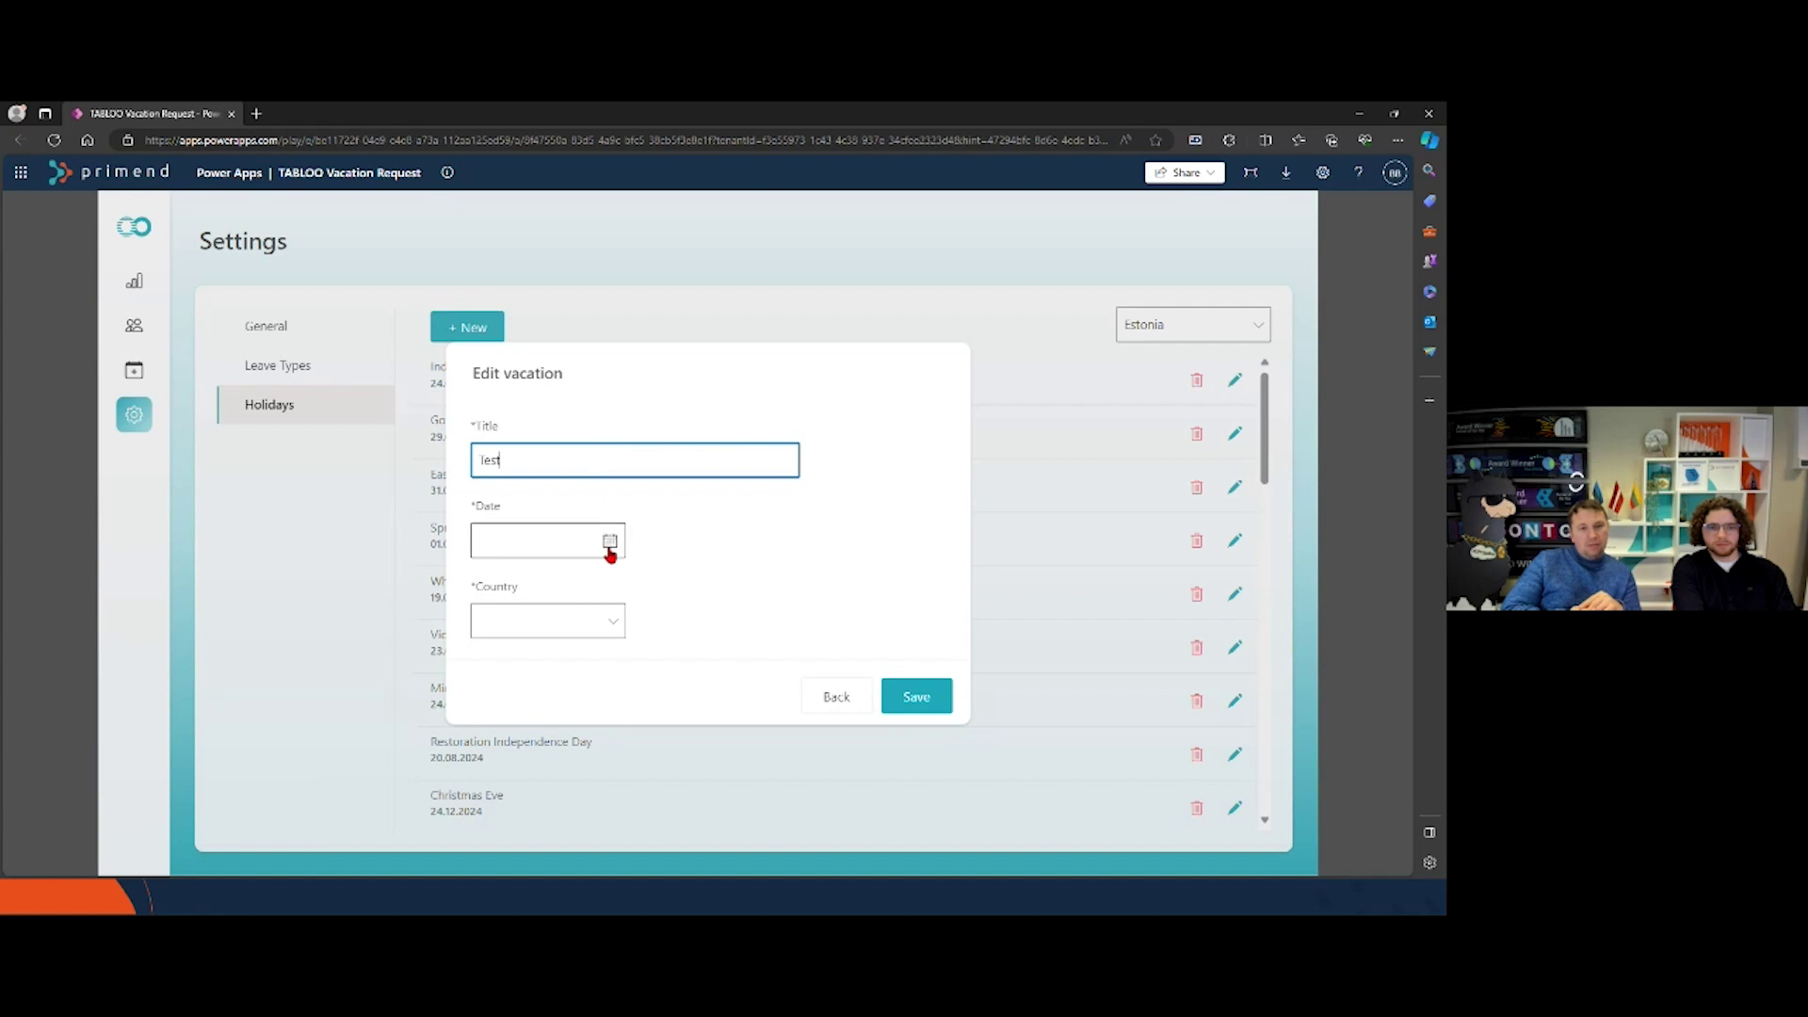
left_click(608, 546)
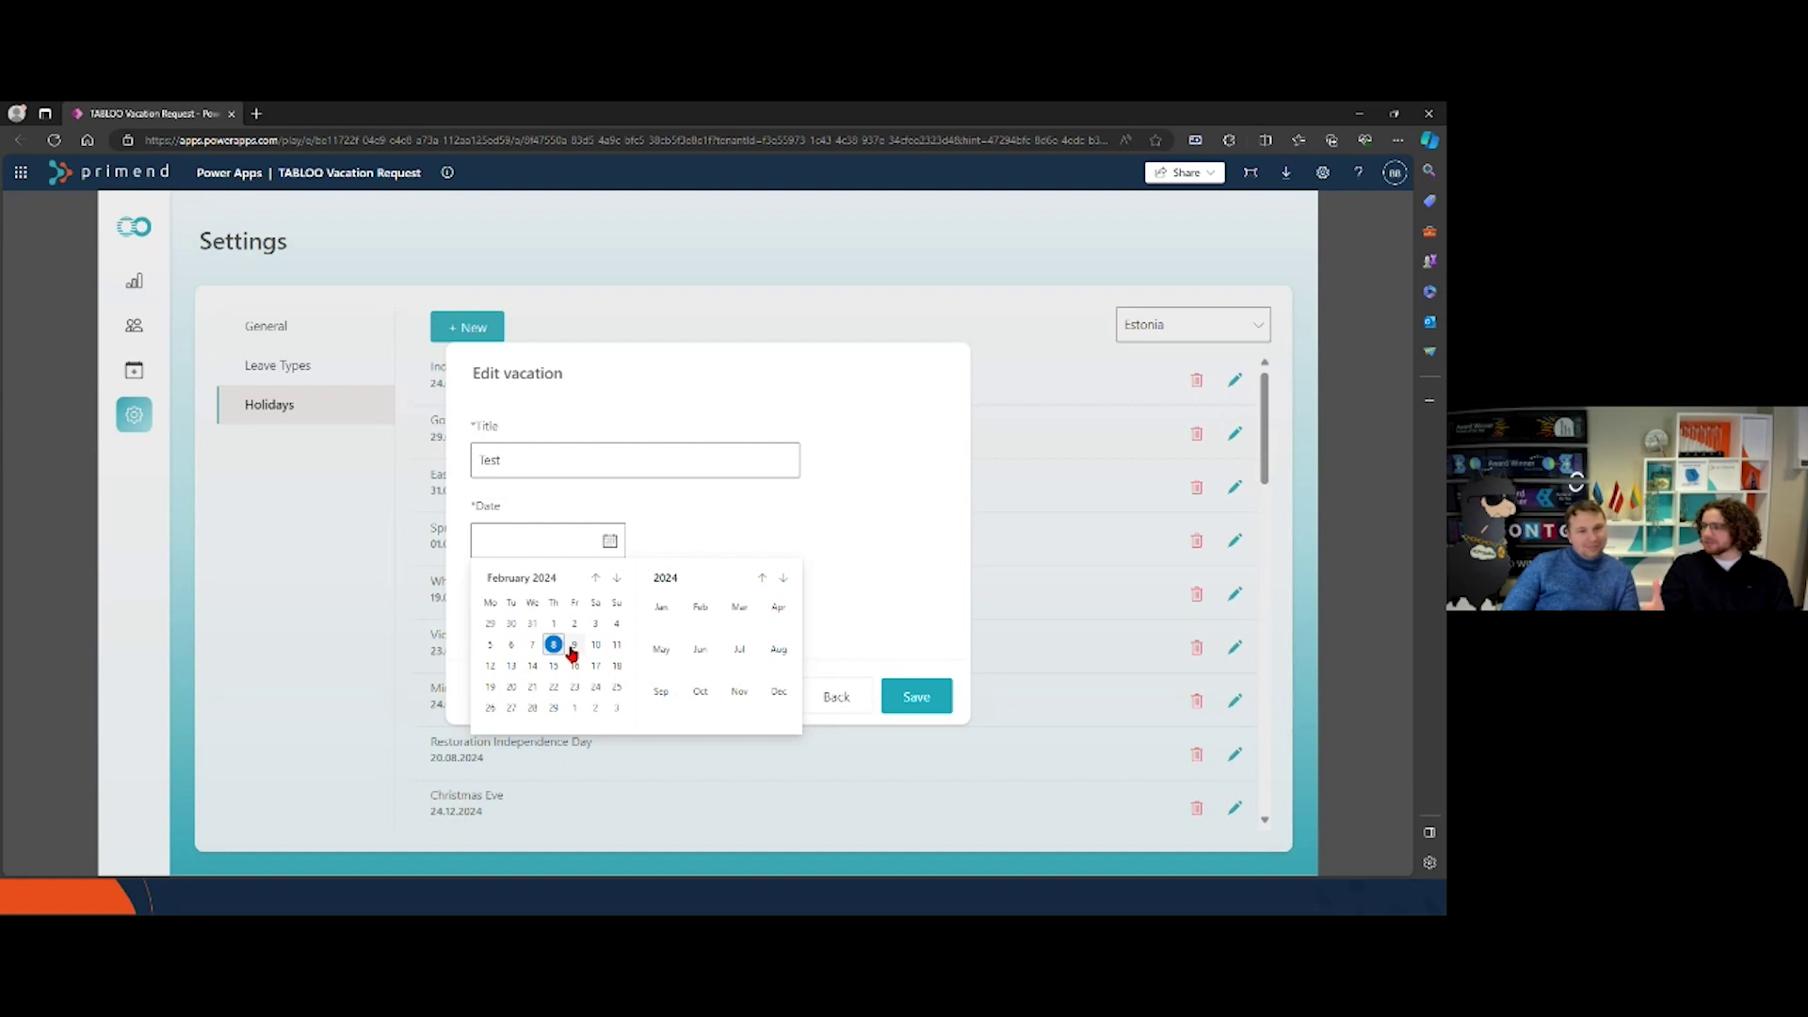
left_click(574, 645)
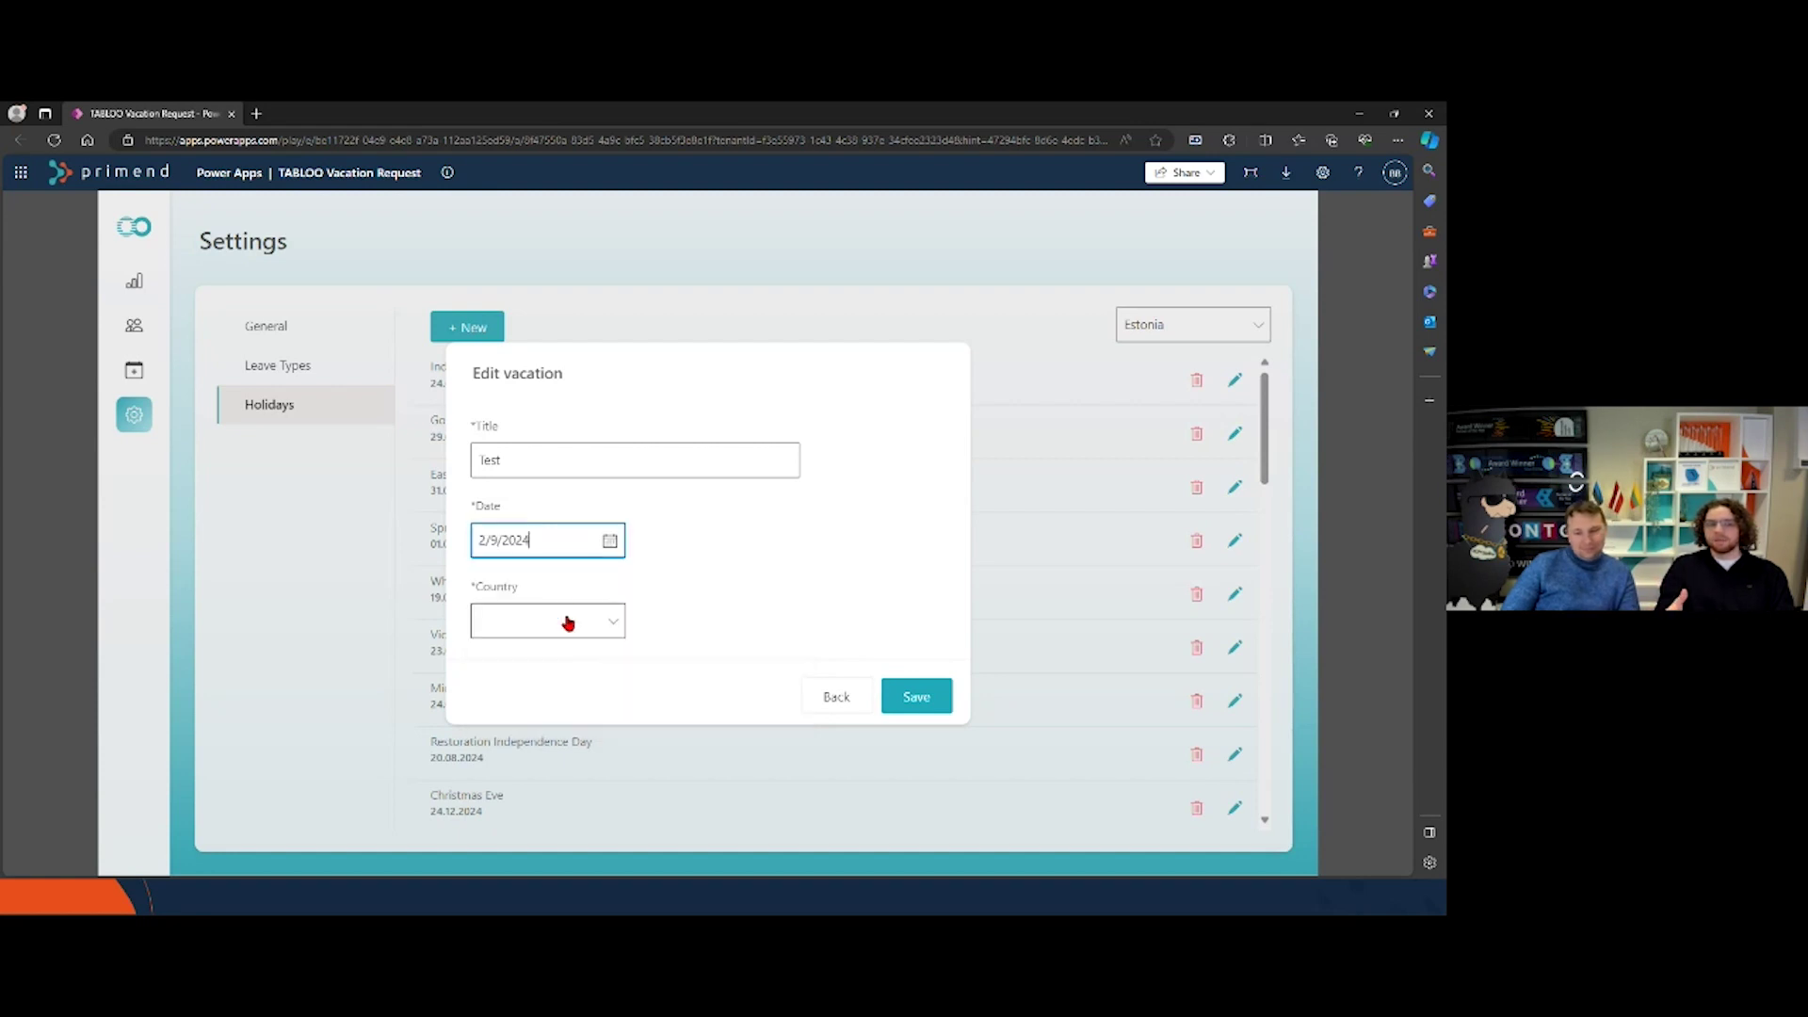
left_click(569, 617)
left_click(553, 659)
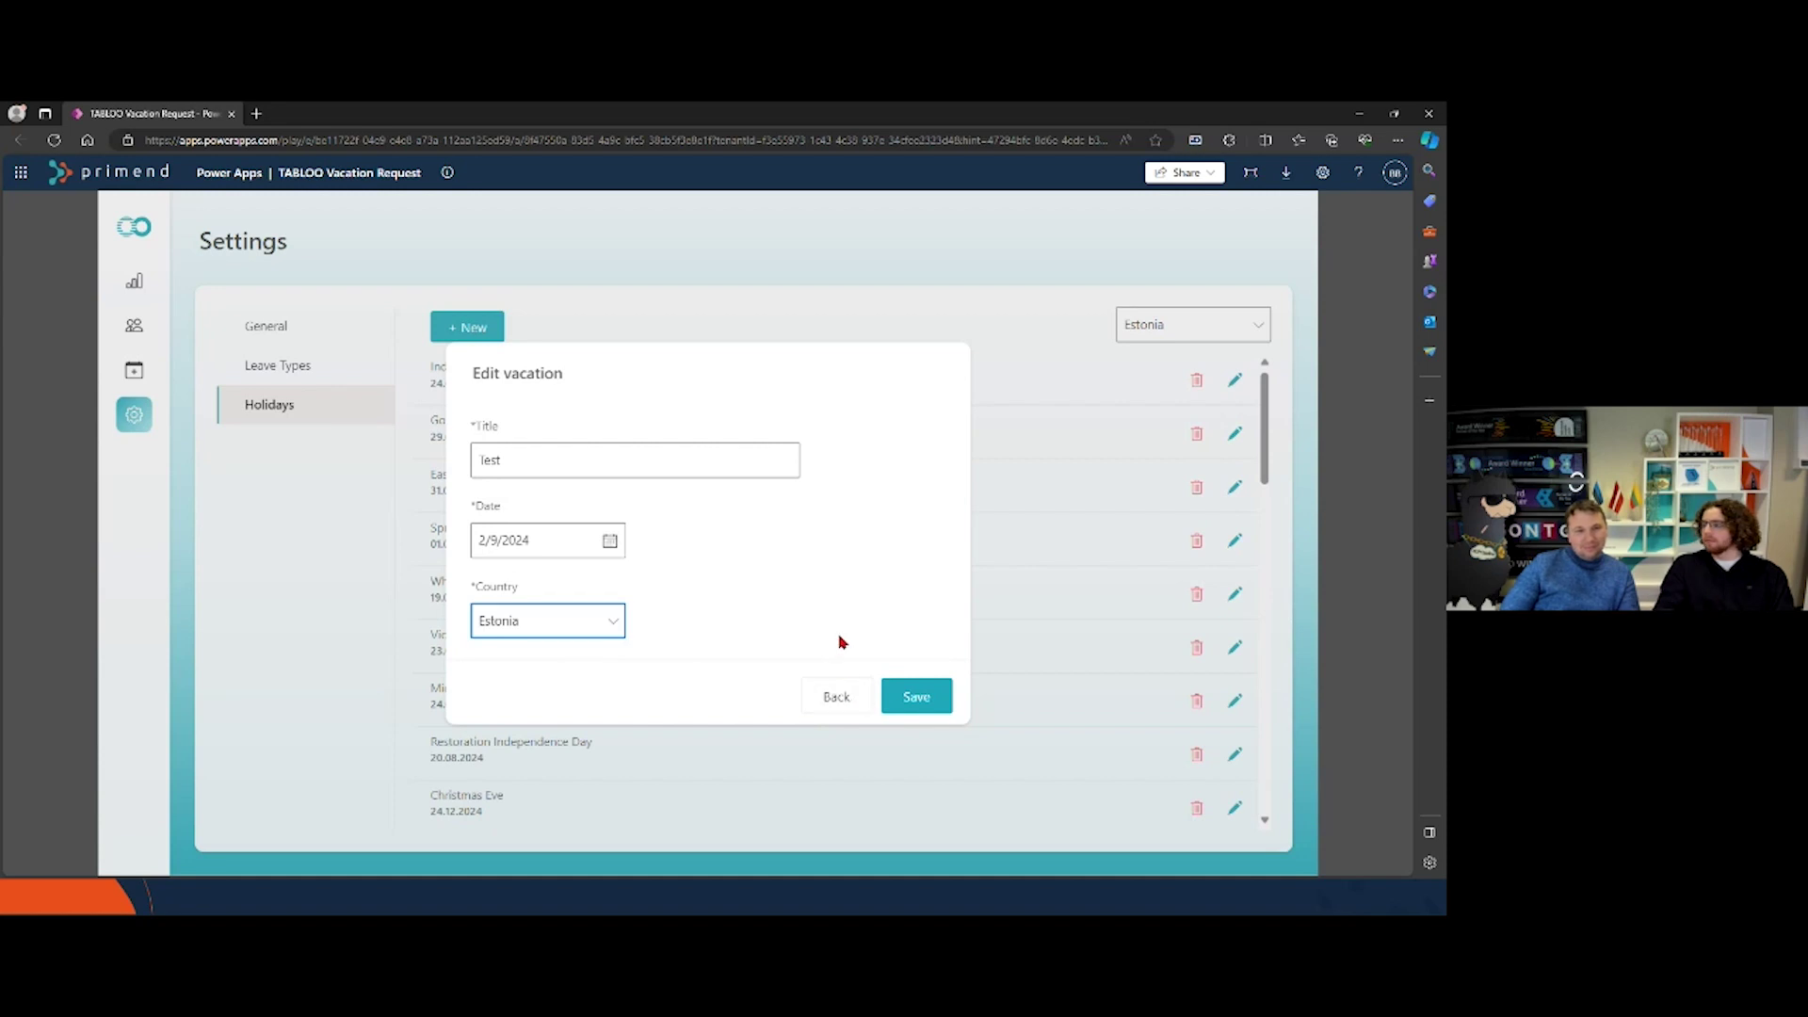
left_click(921, 699)
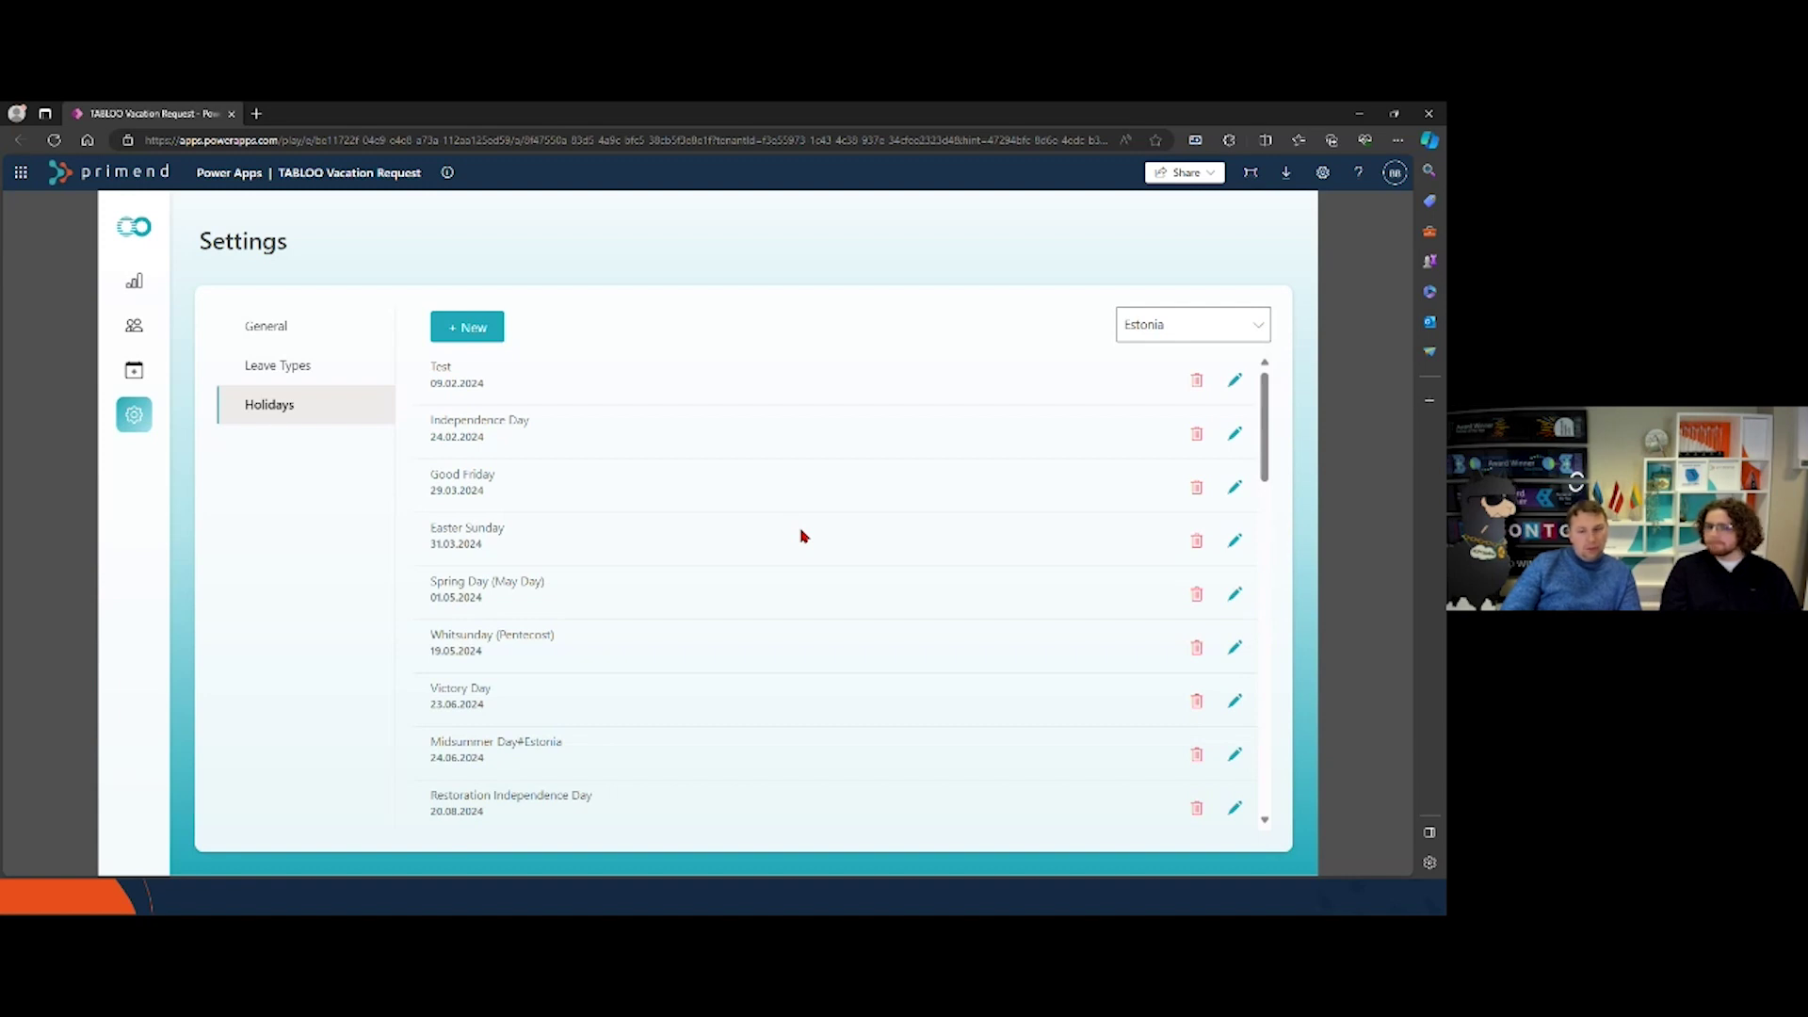
Step: Inspect the Allow negative balance option in the general settings, and close it without saving
left_click(365, 346)
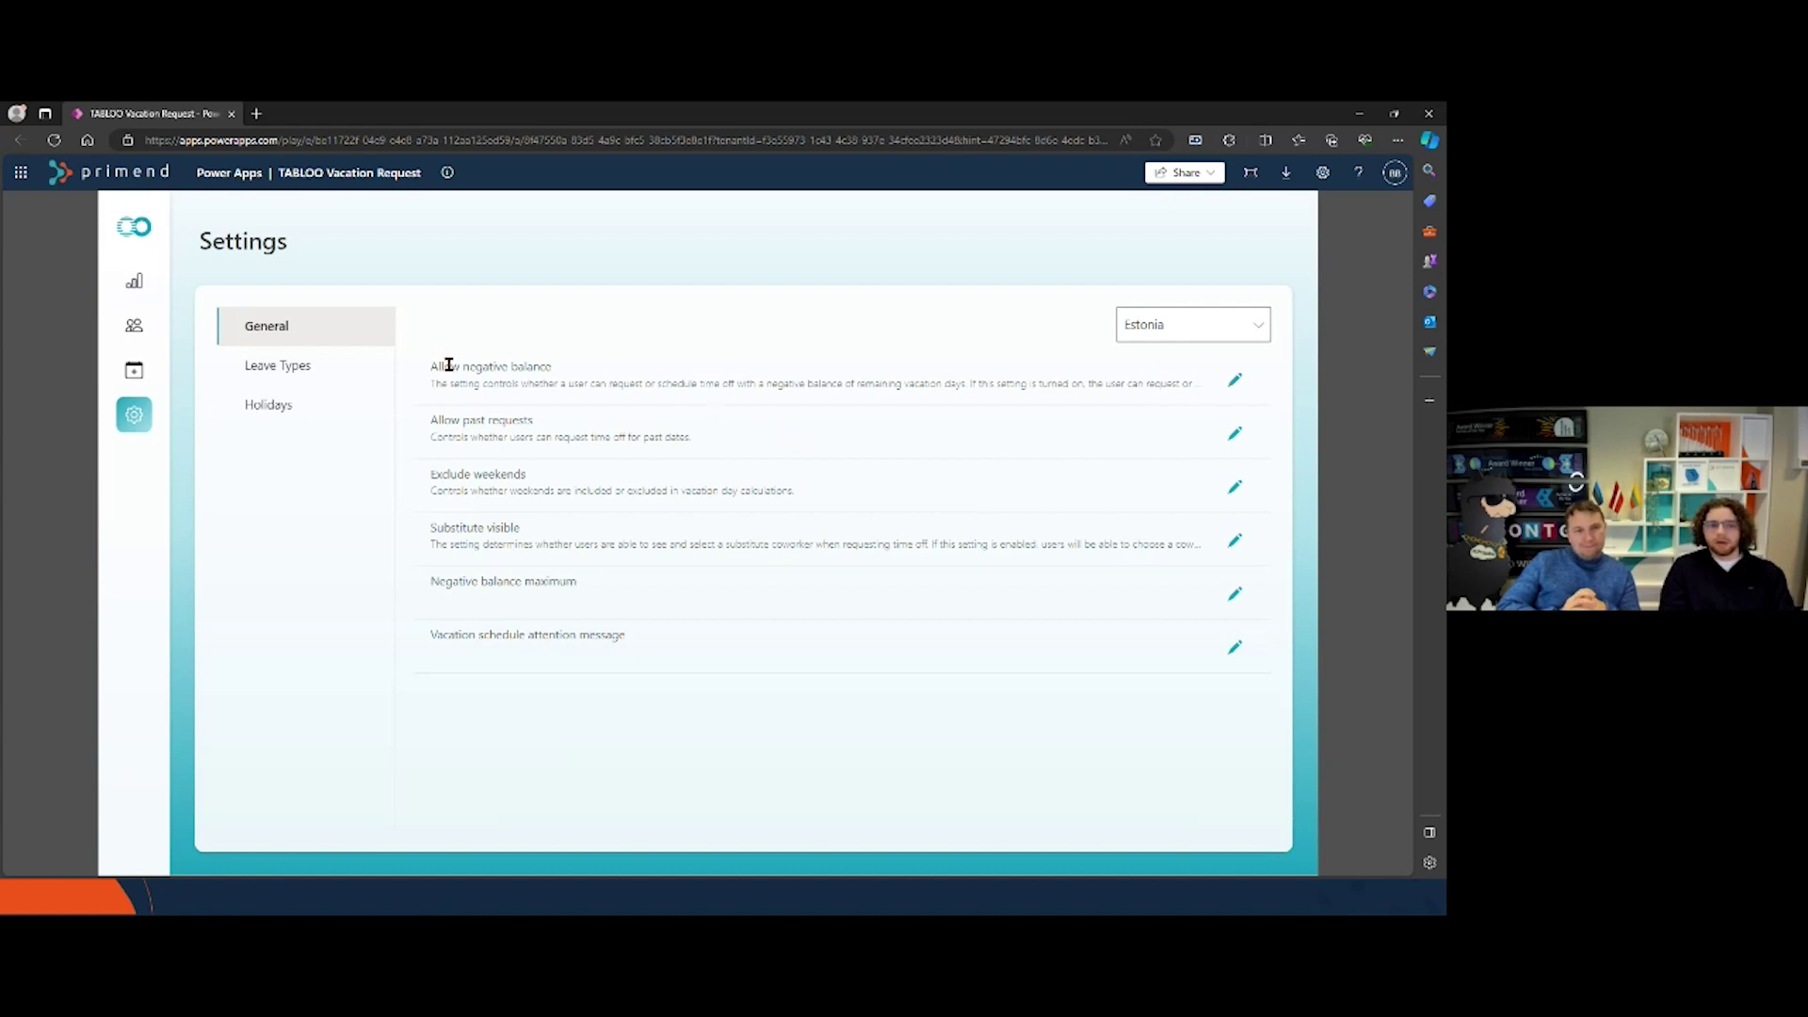
left_click(1224, 386)
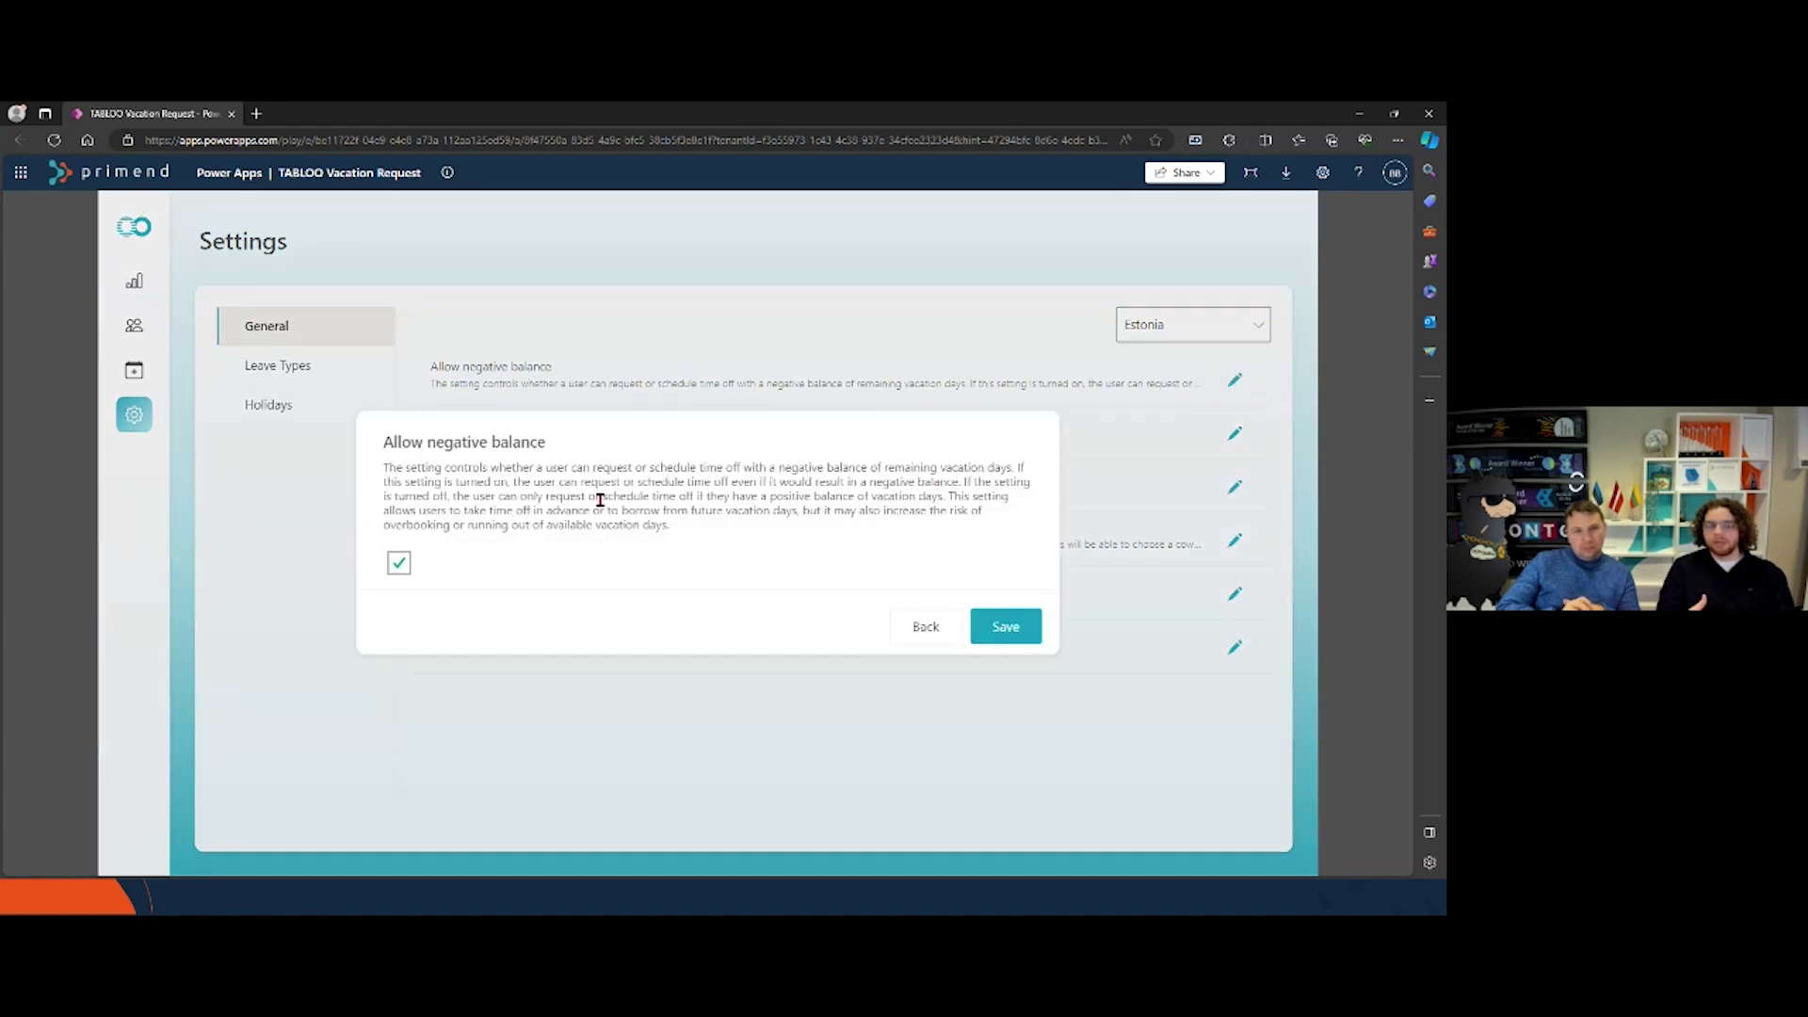
left_click(932, 636)
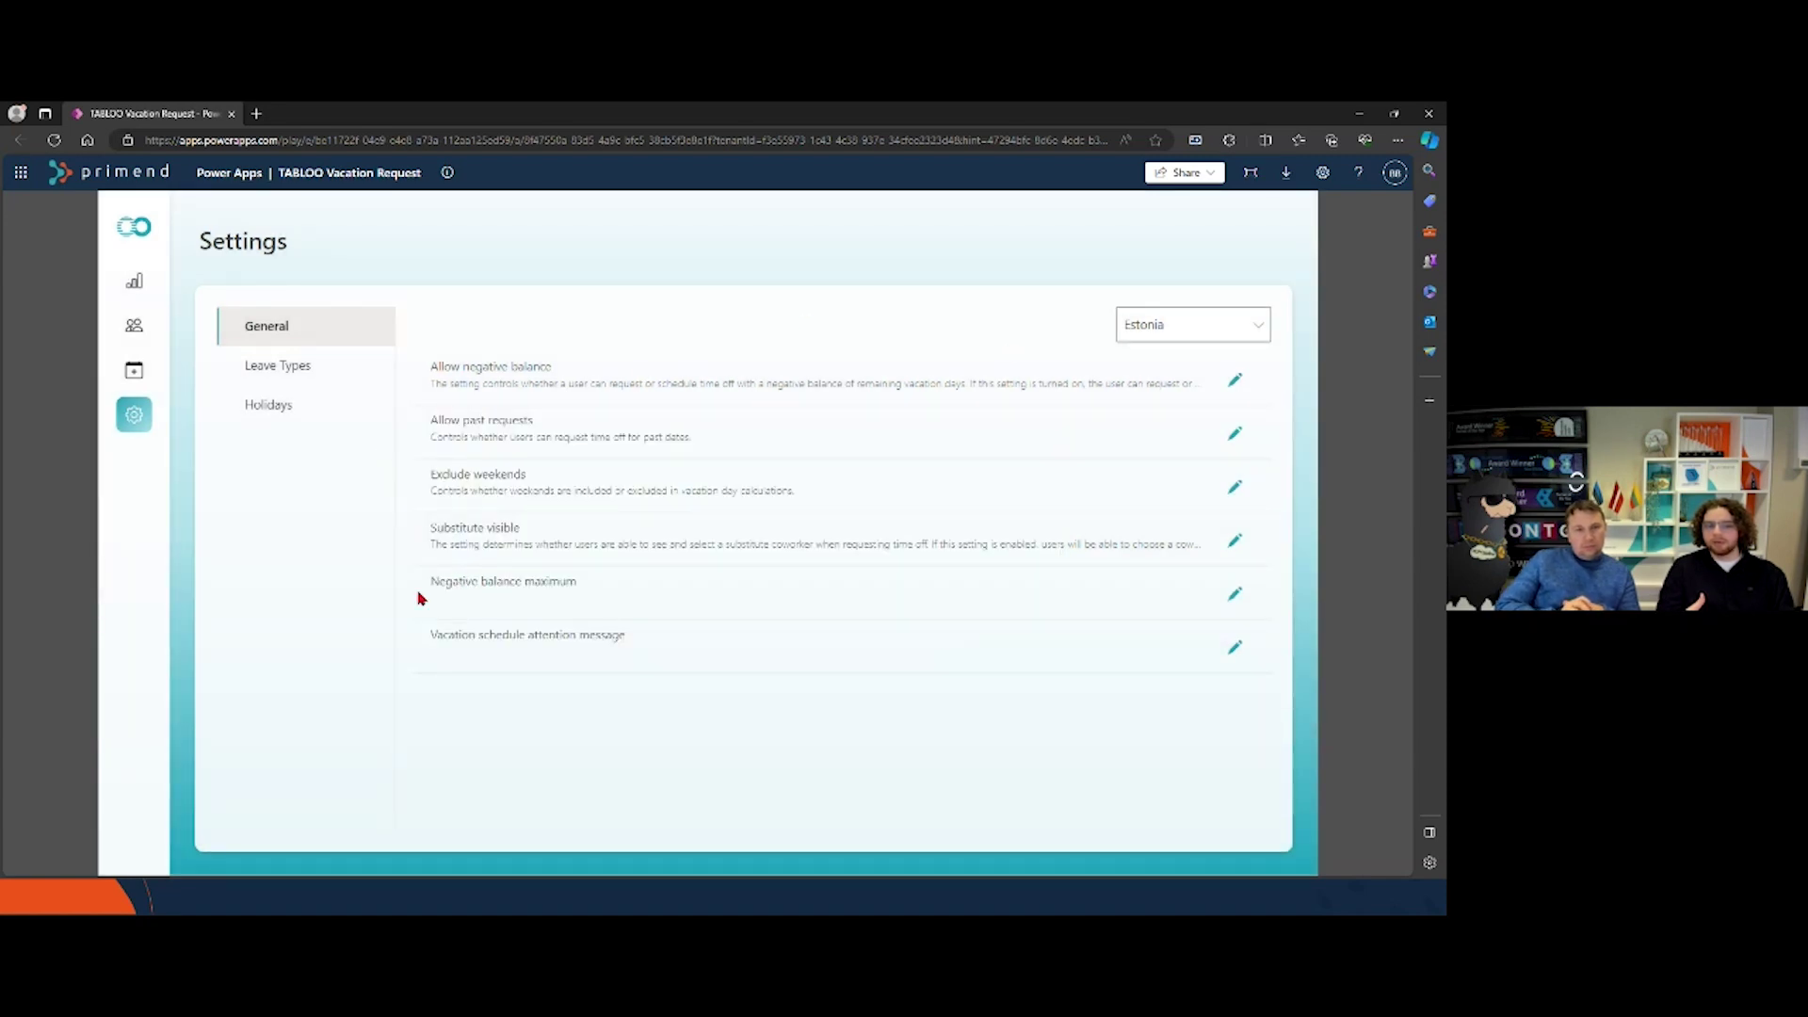
Step: Inspect the Negative balance maximum setting and close it without saving
triple_click(461, 583)
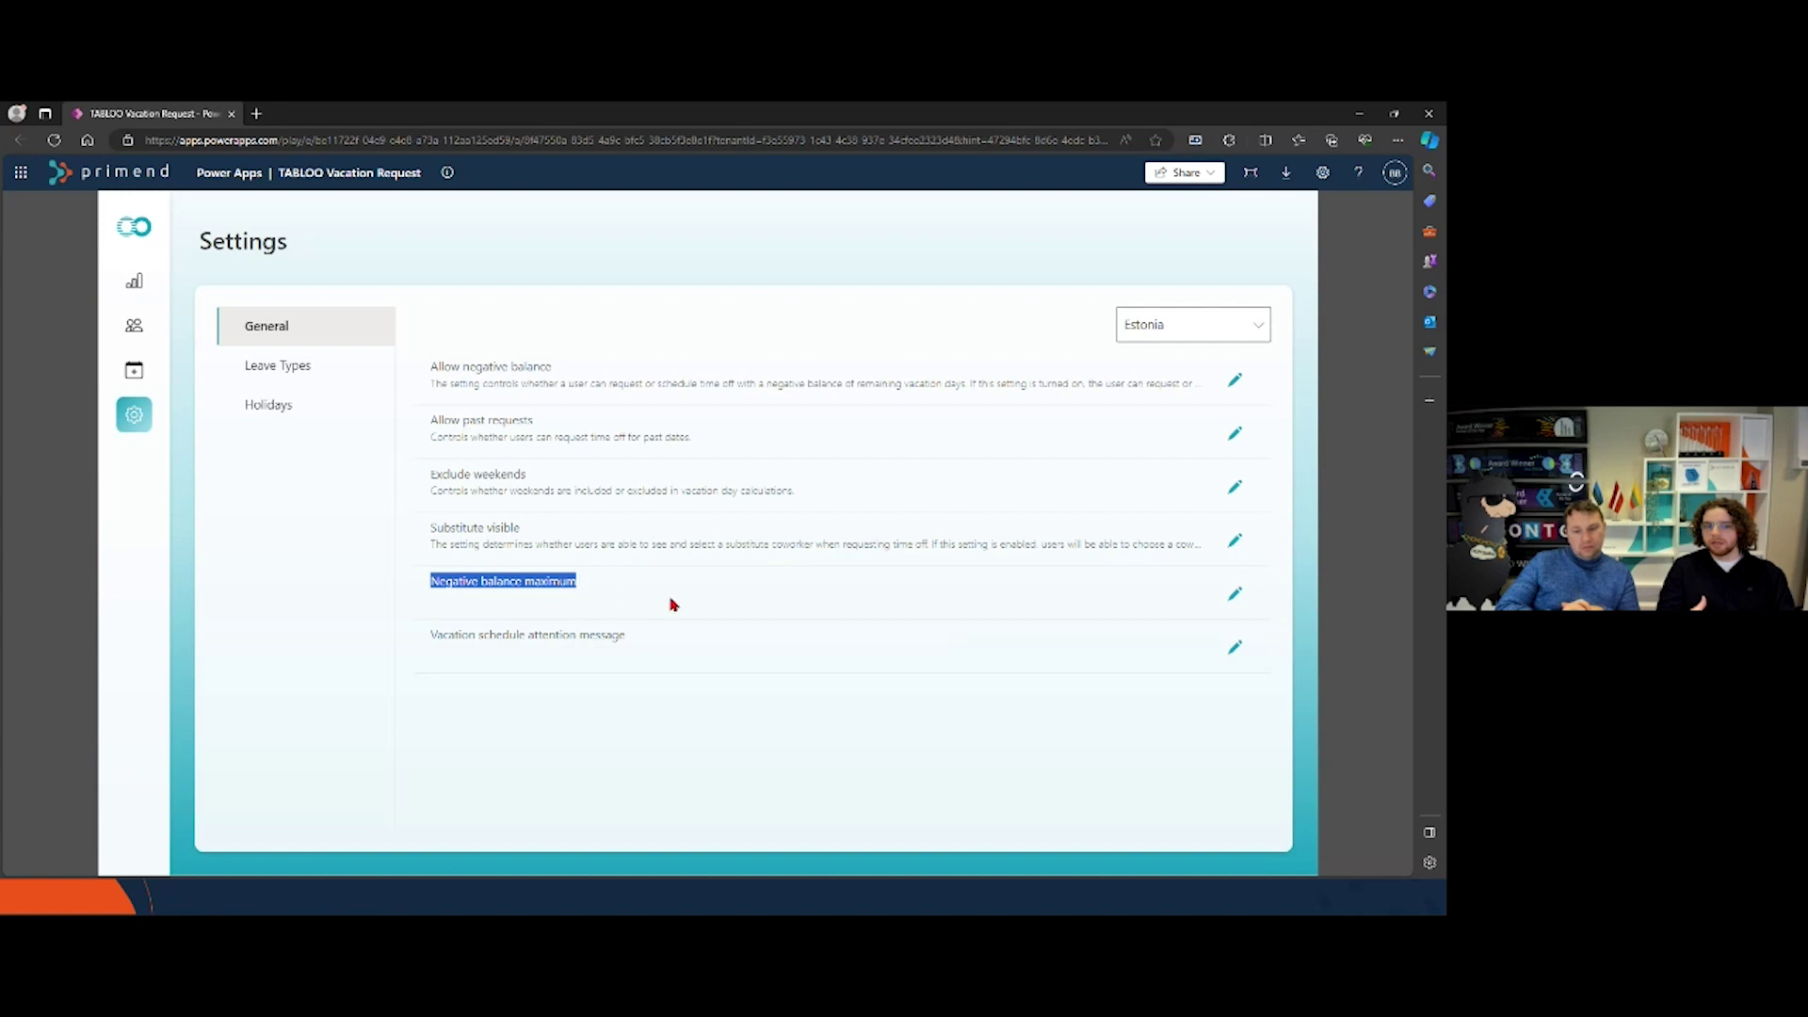
left_click(1234, 593)
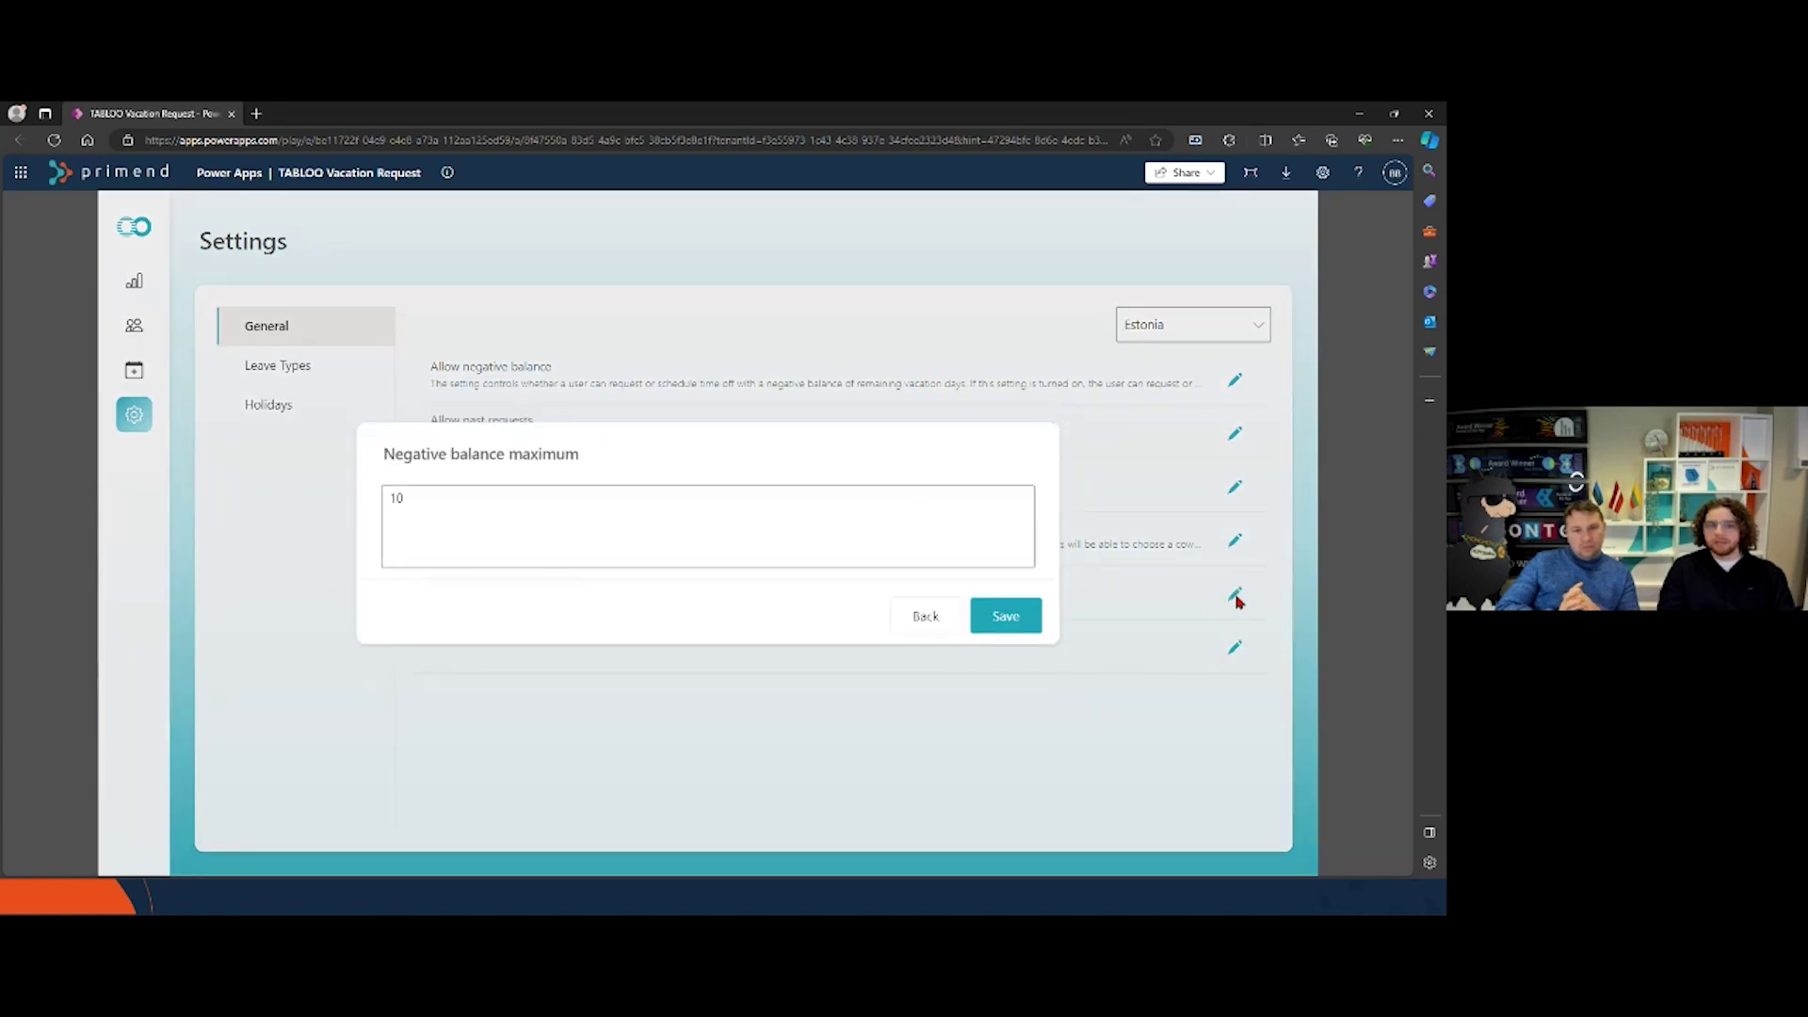
left_click(414, 521)
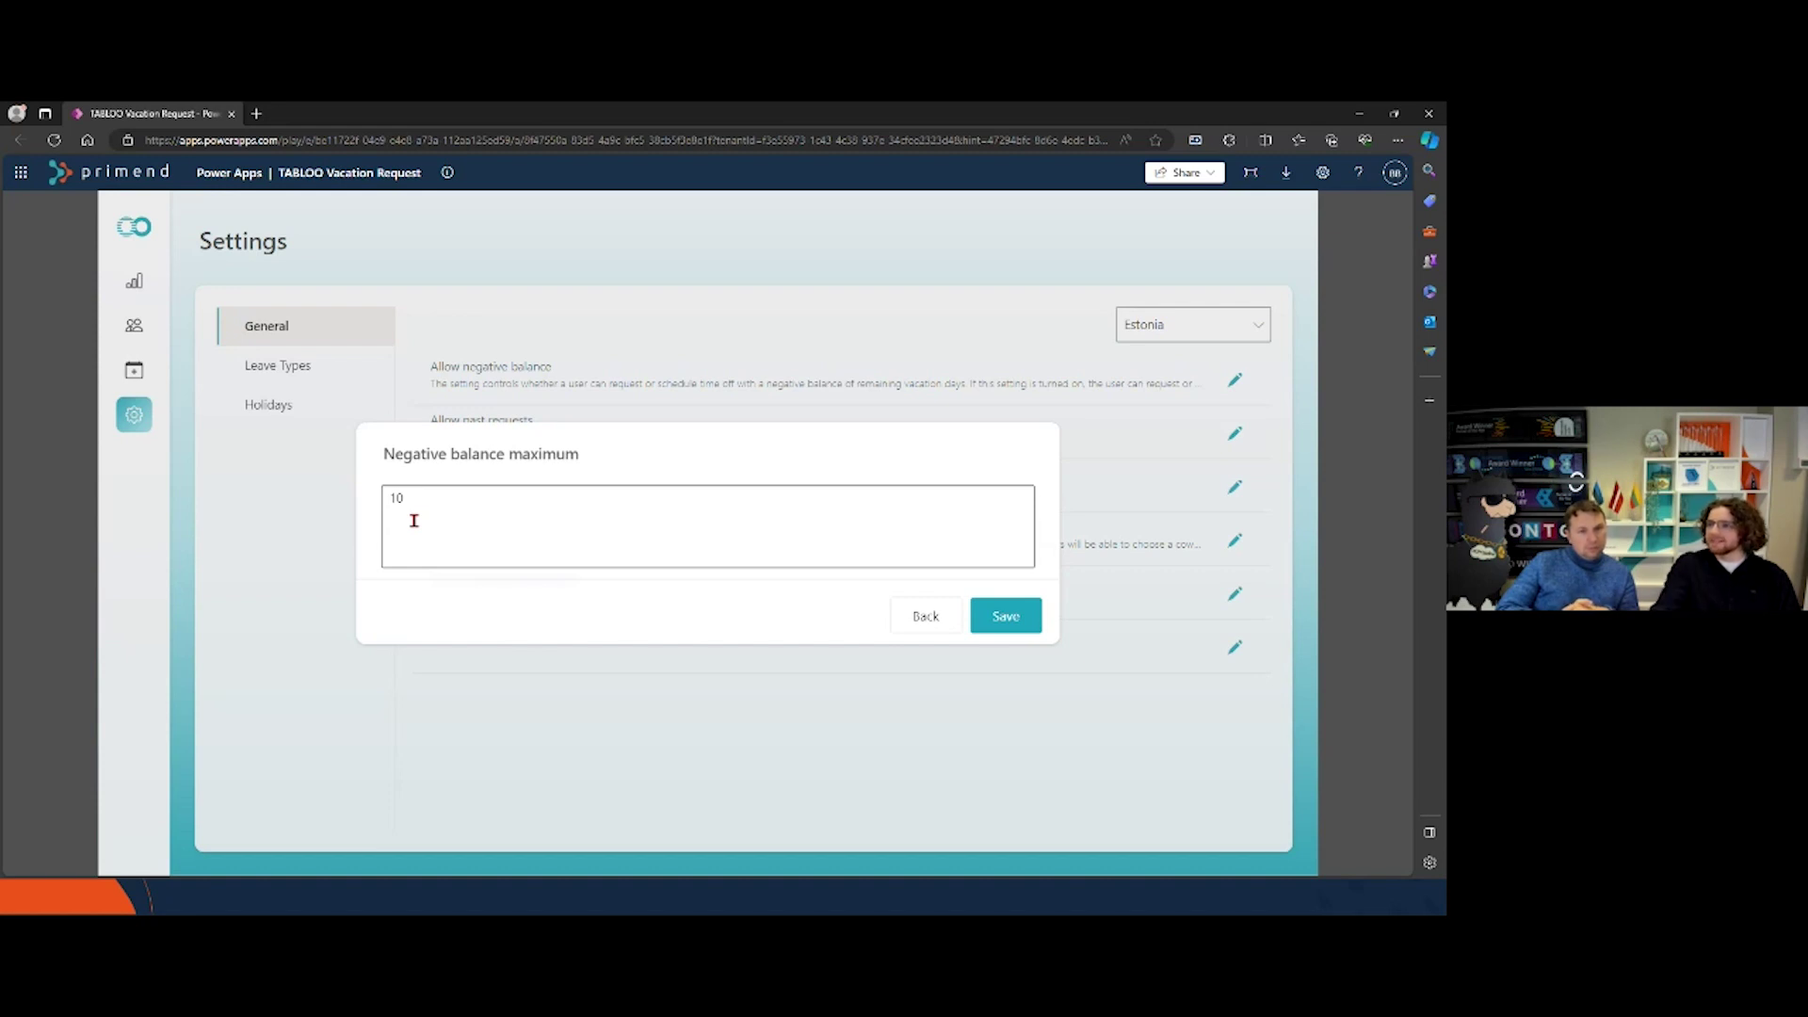
left_click(923, 614)
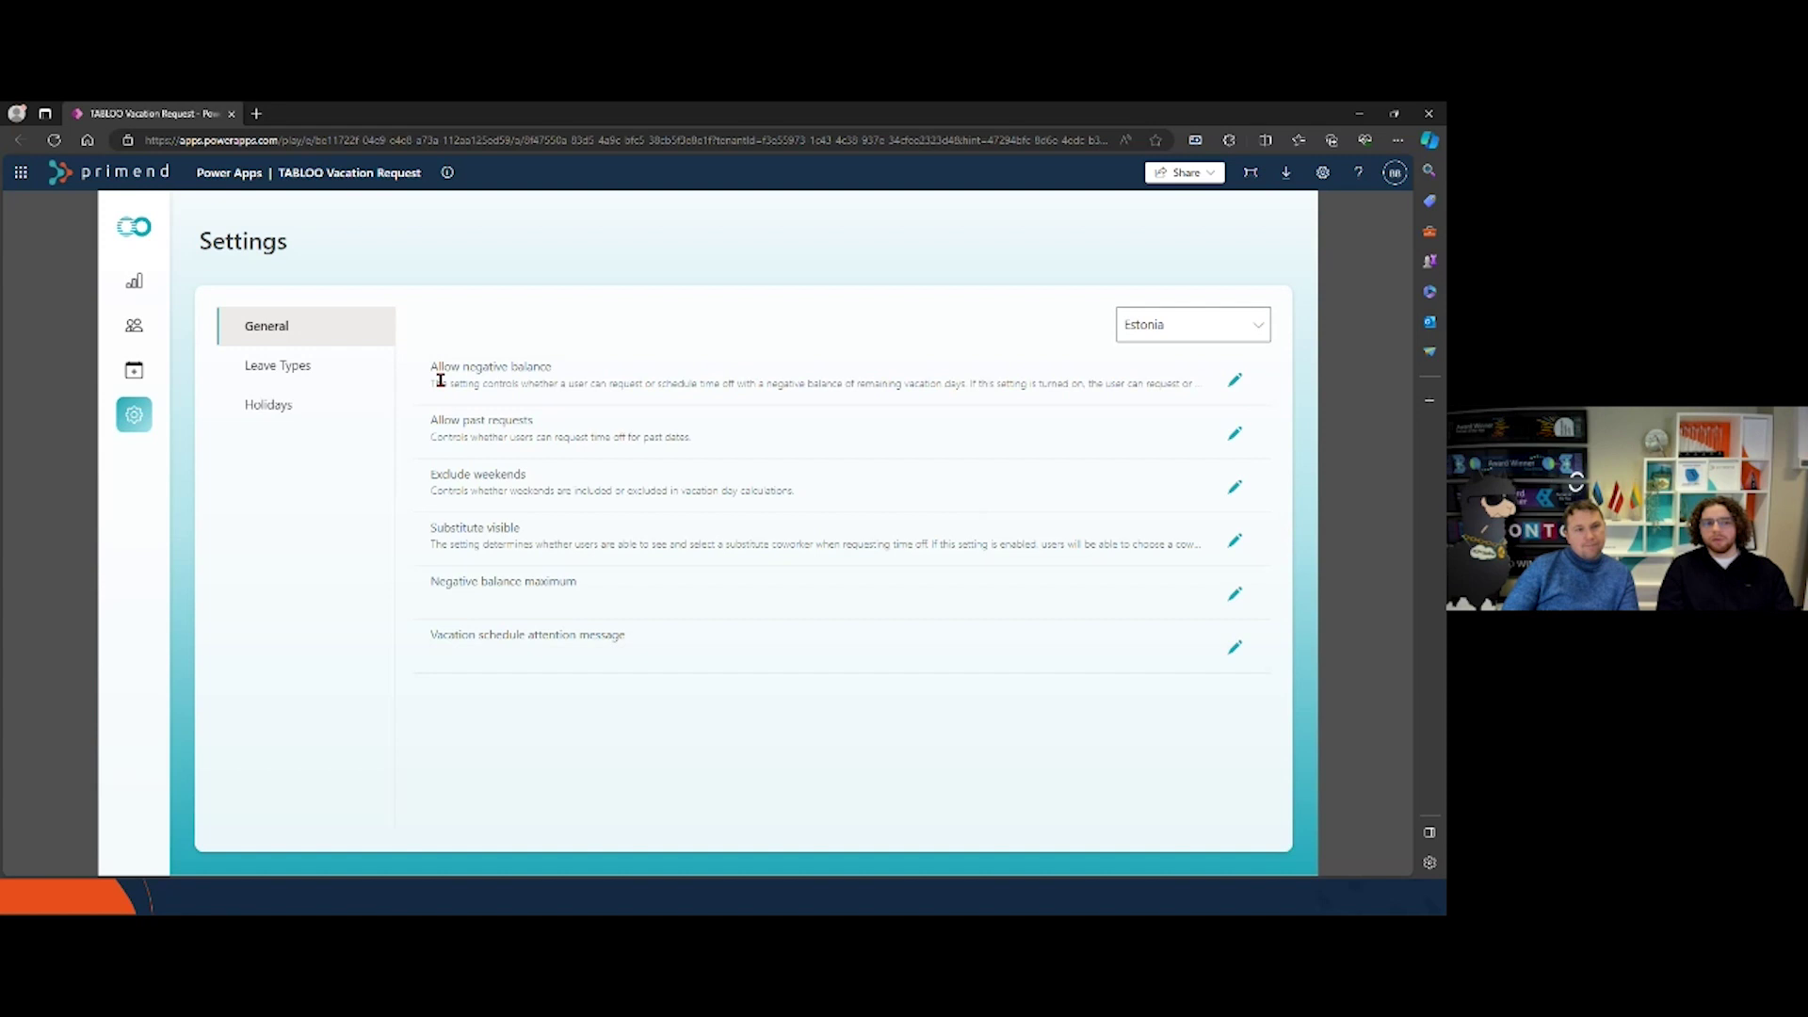
Step: Edit the Annual Leave type: change its description to up to 30 calendar days, disallow vacation pay, and save
left_click(303, 375)
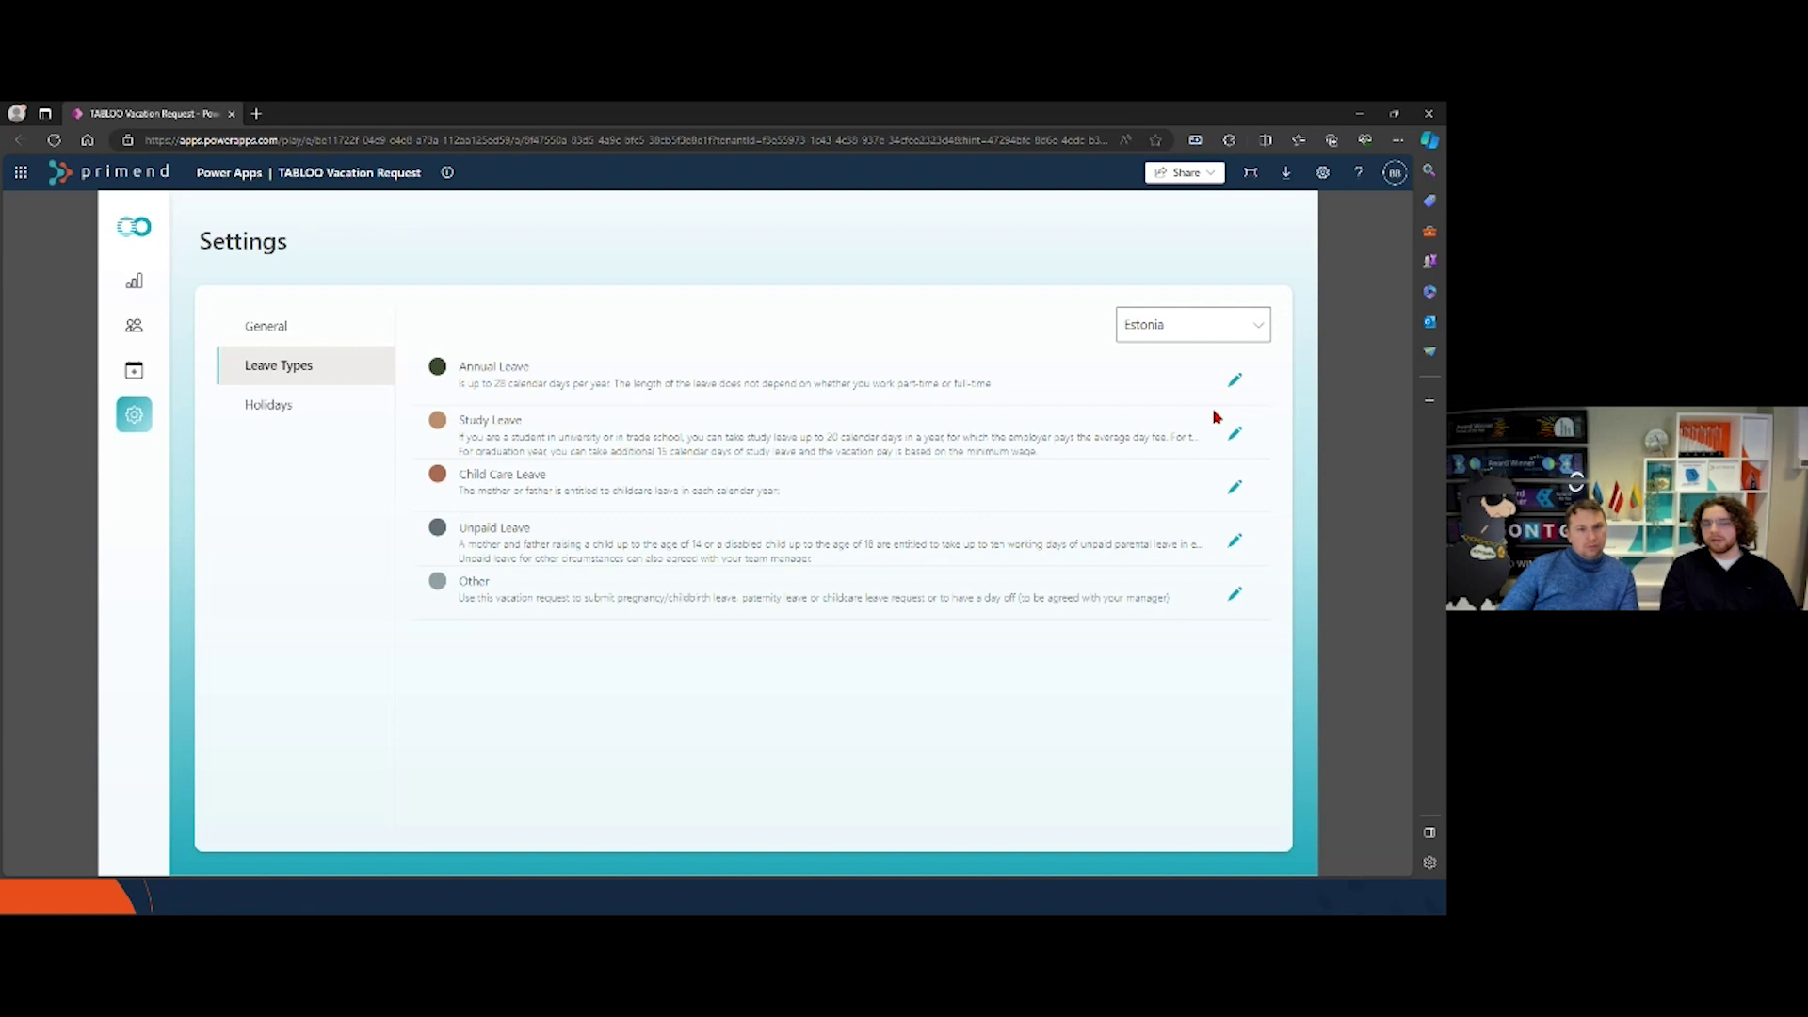
left_click(1233, 381)
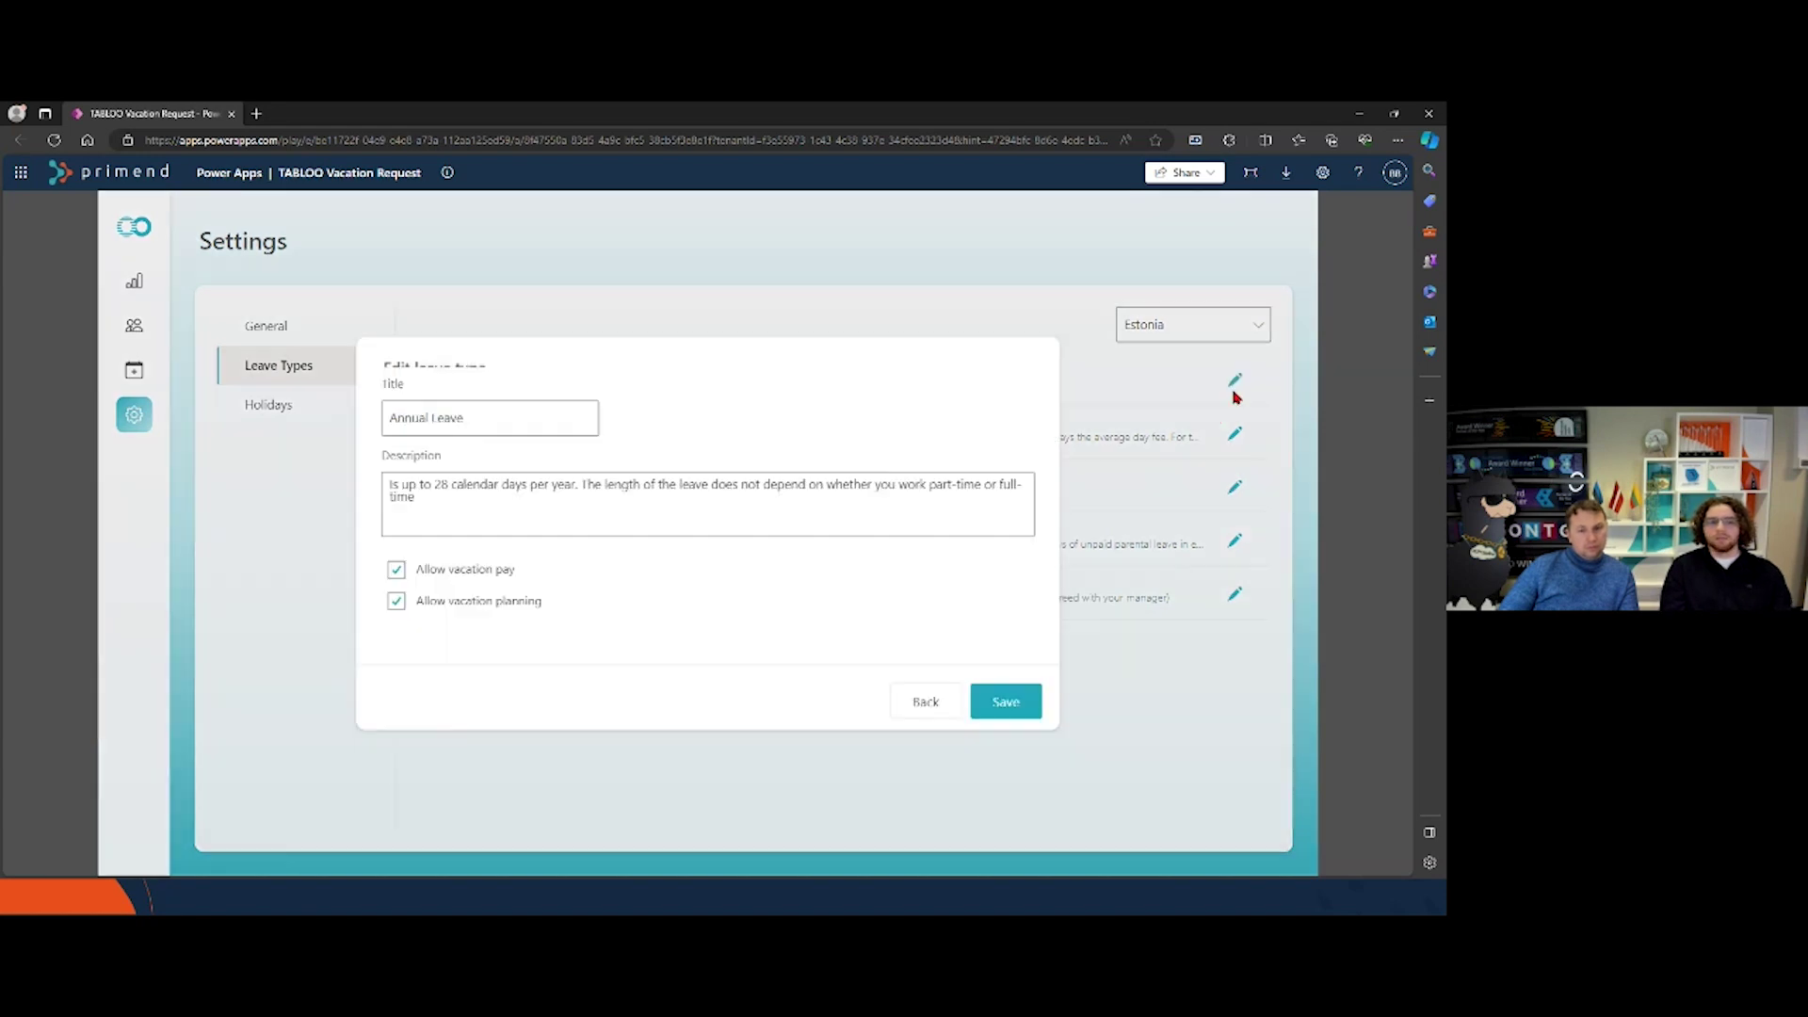
left_click(440, 501)
double_click(441, 501)
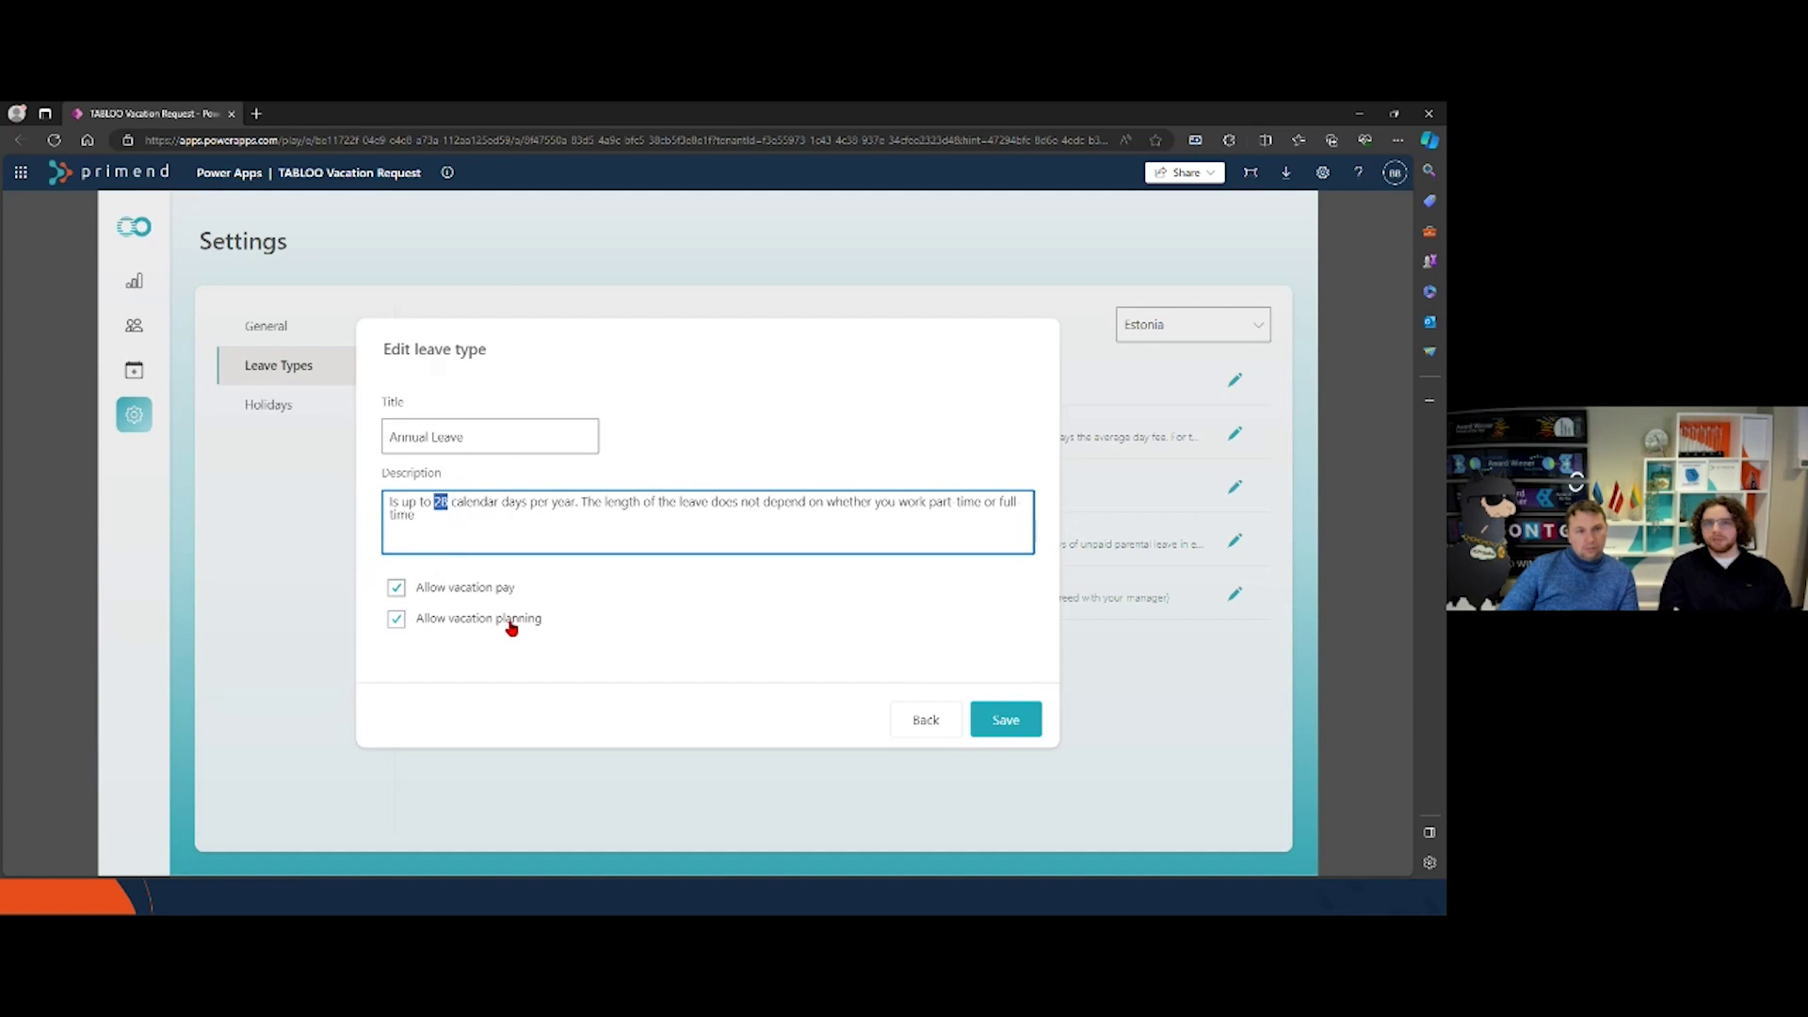
type("30")
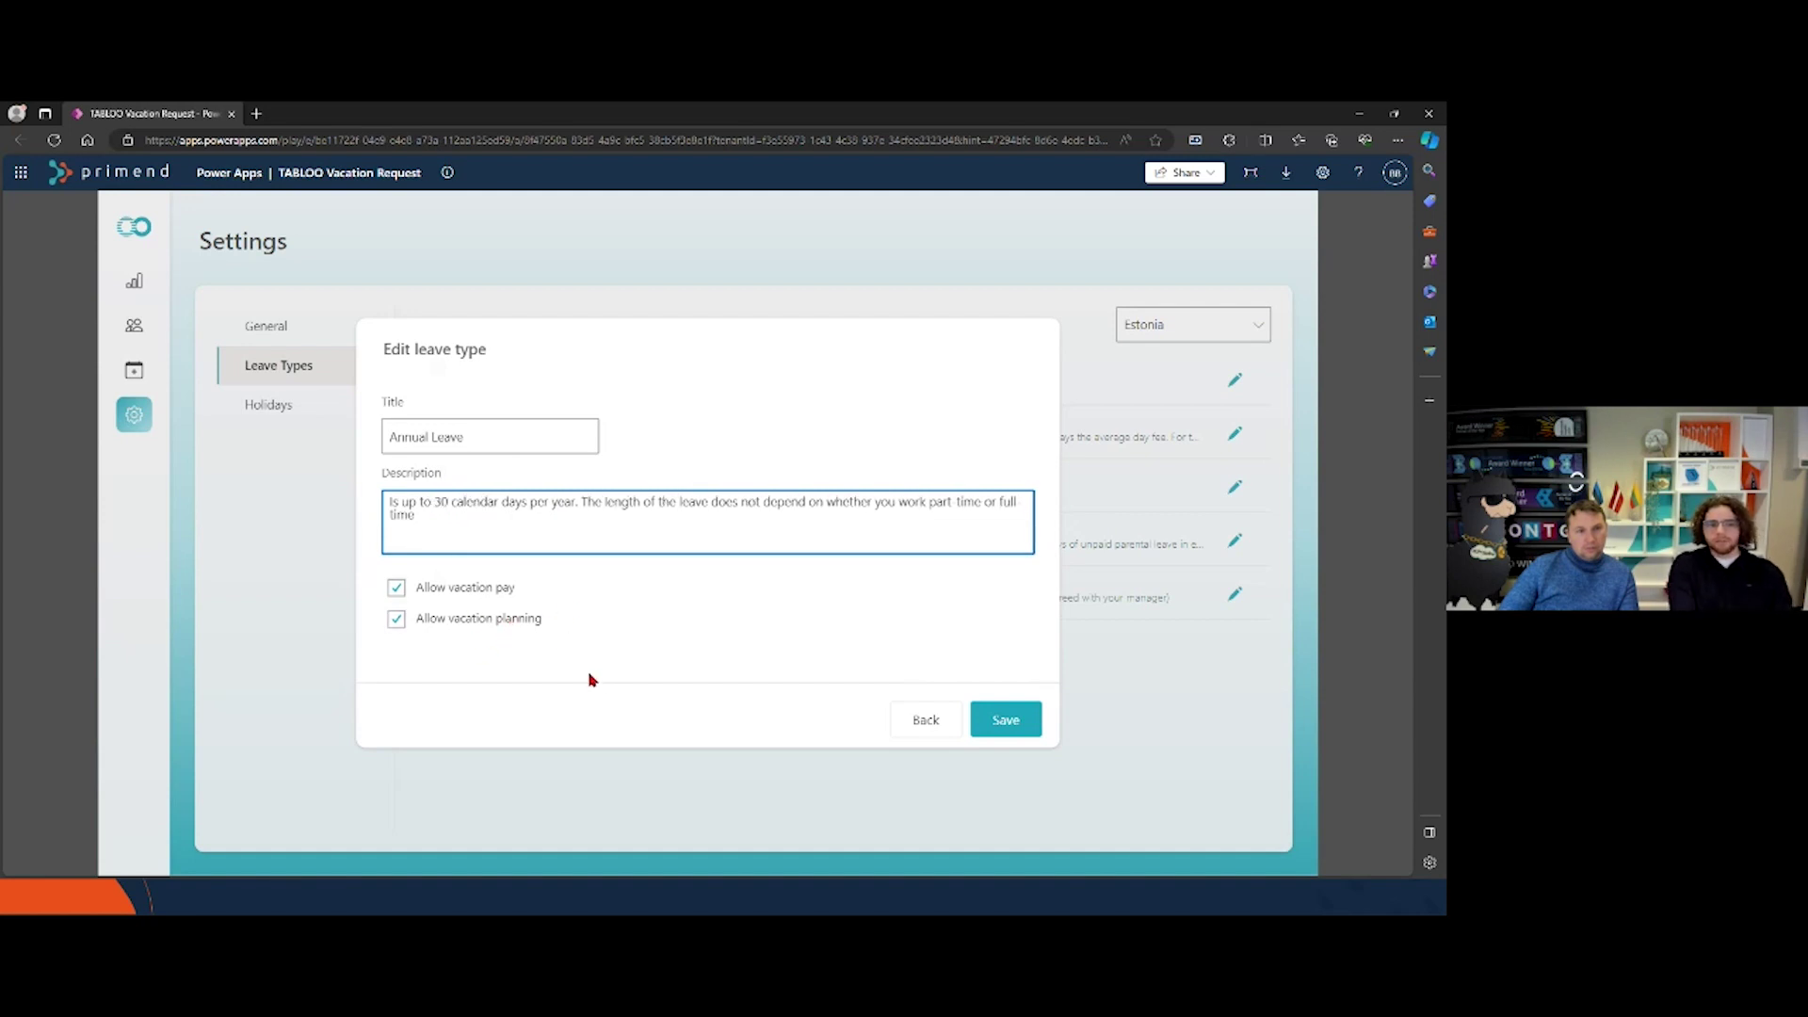
left_click(473, 598)
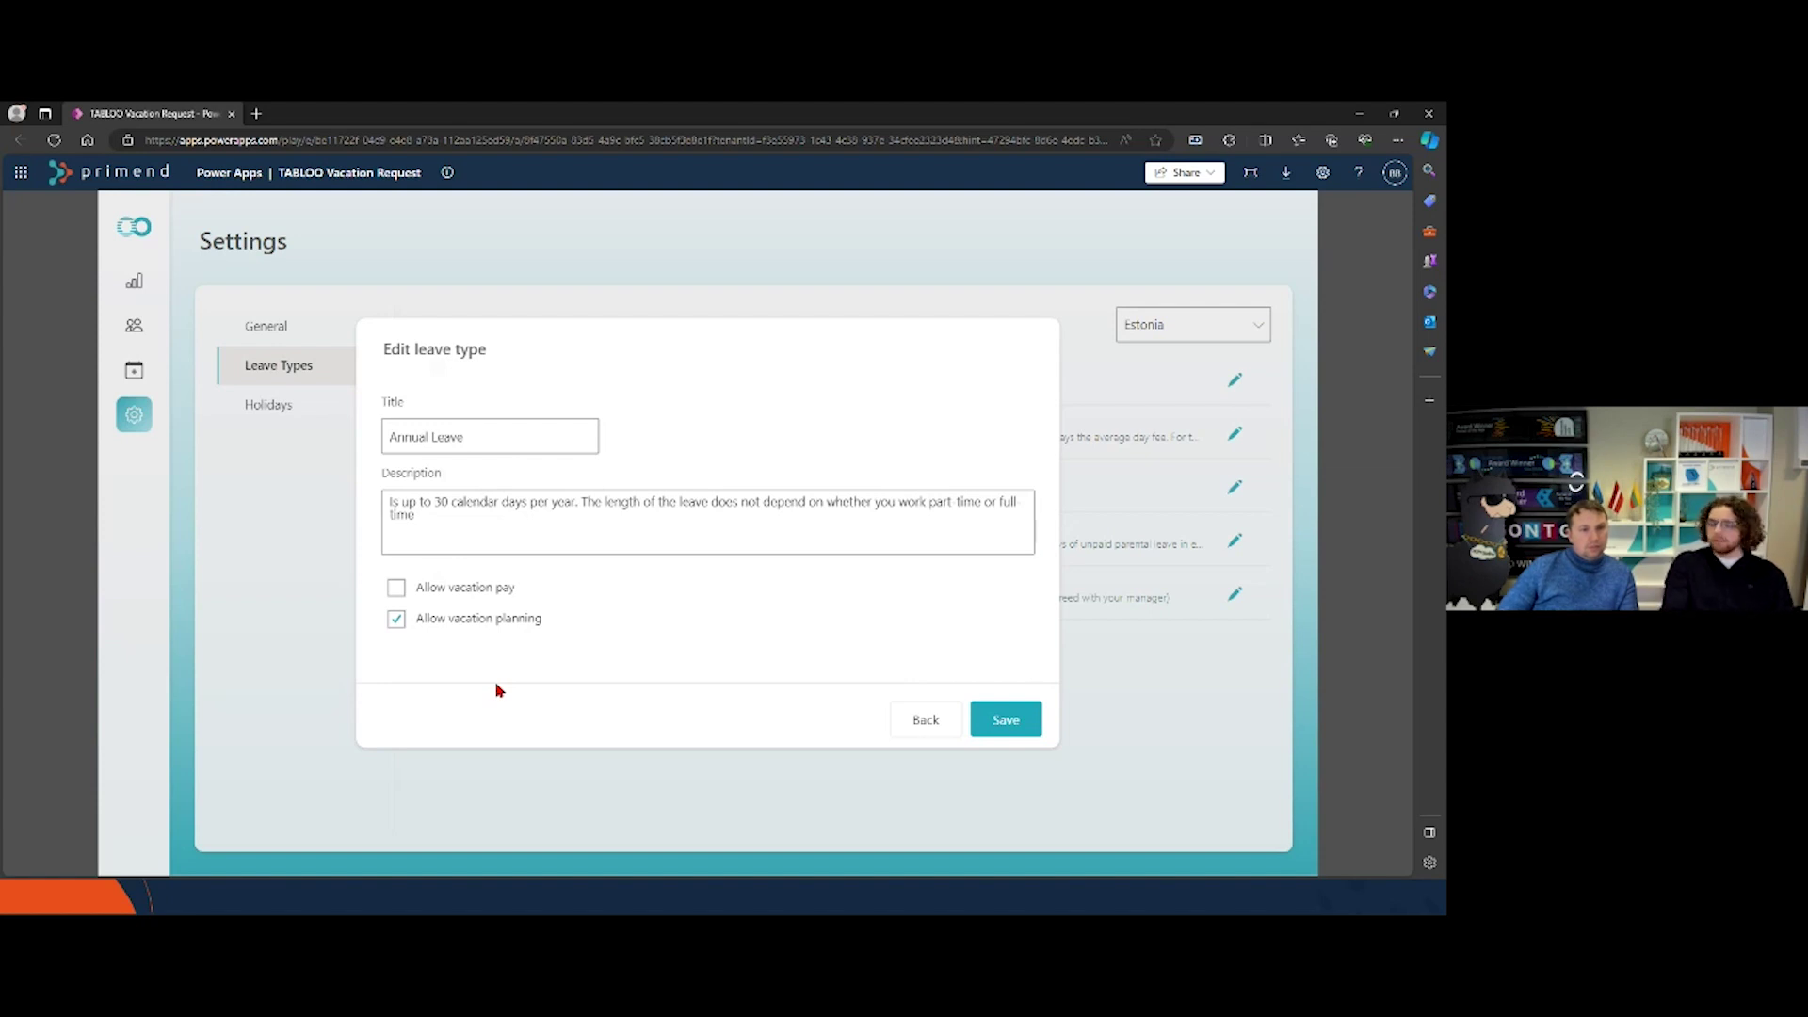
left_click(994, 730)
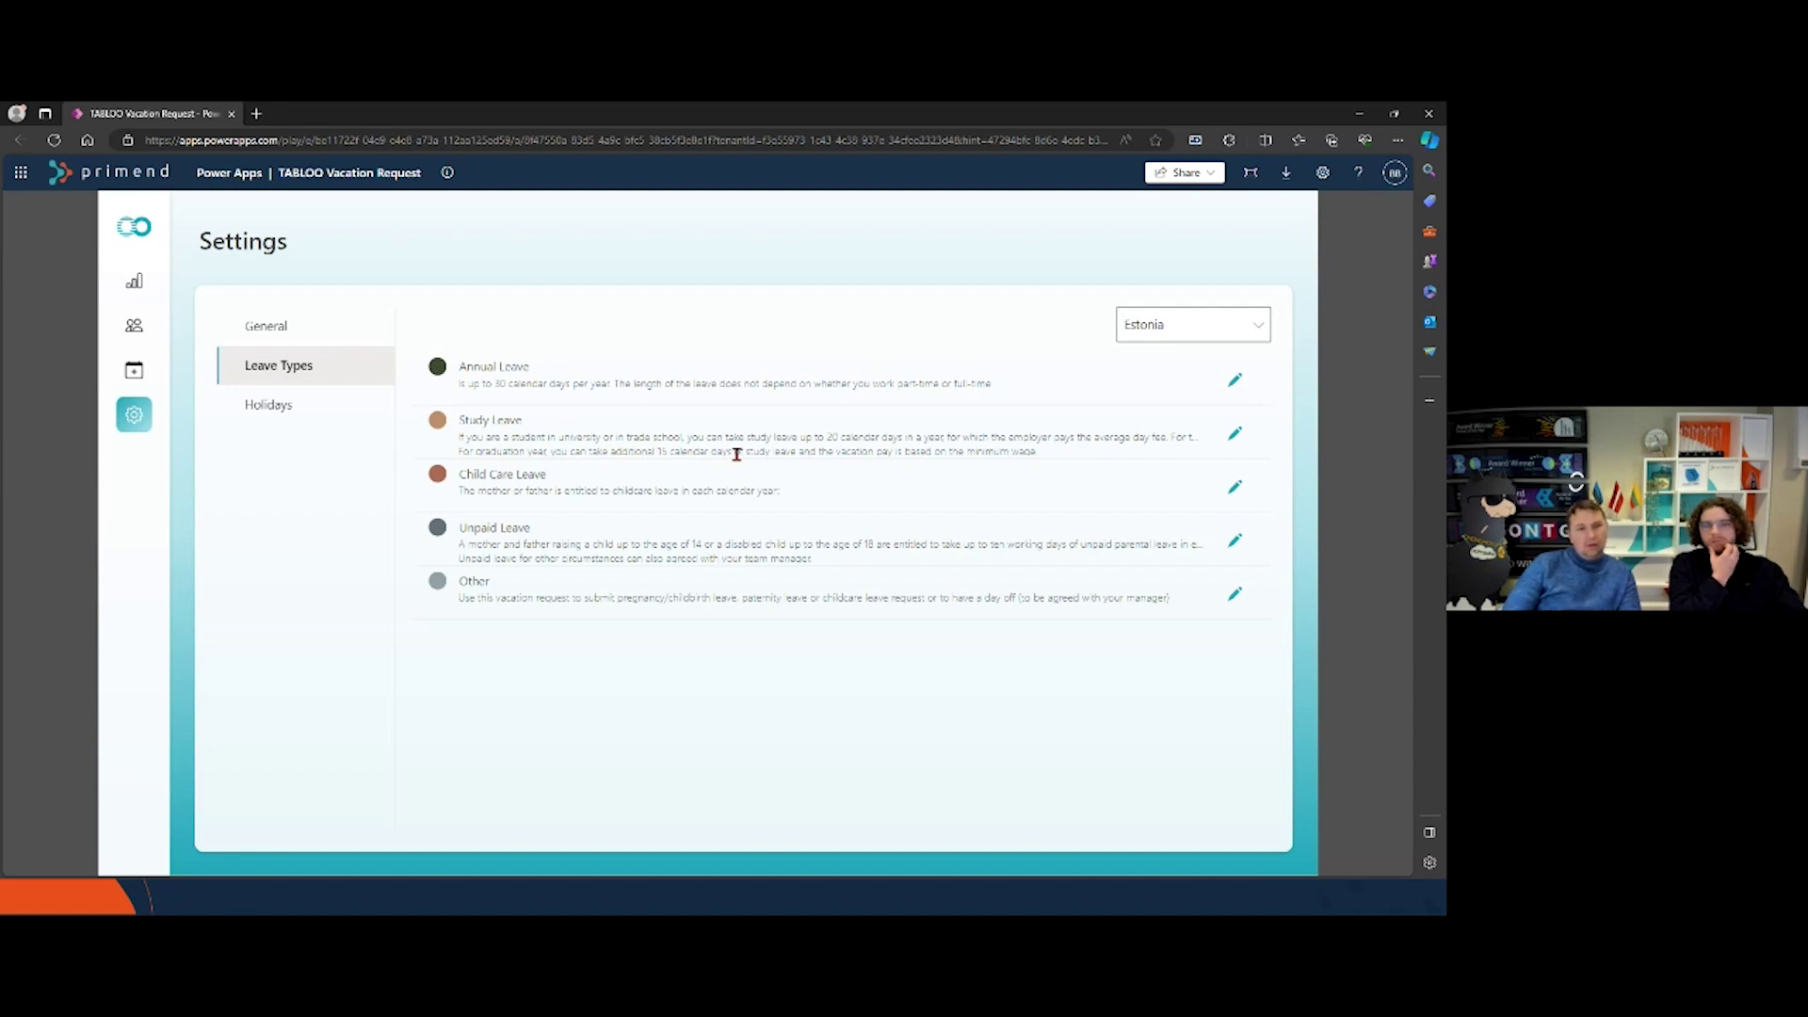
Step: Reload the vacation app and expand its navigation sidebar to show the page names
mouse_move(735, 913)
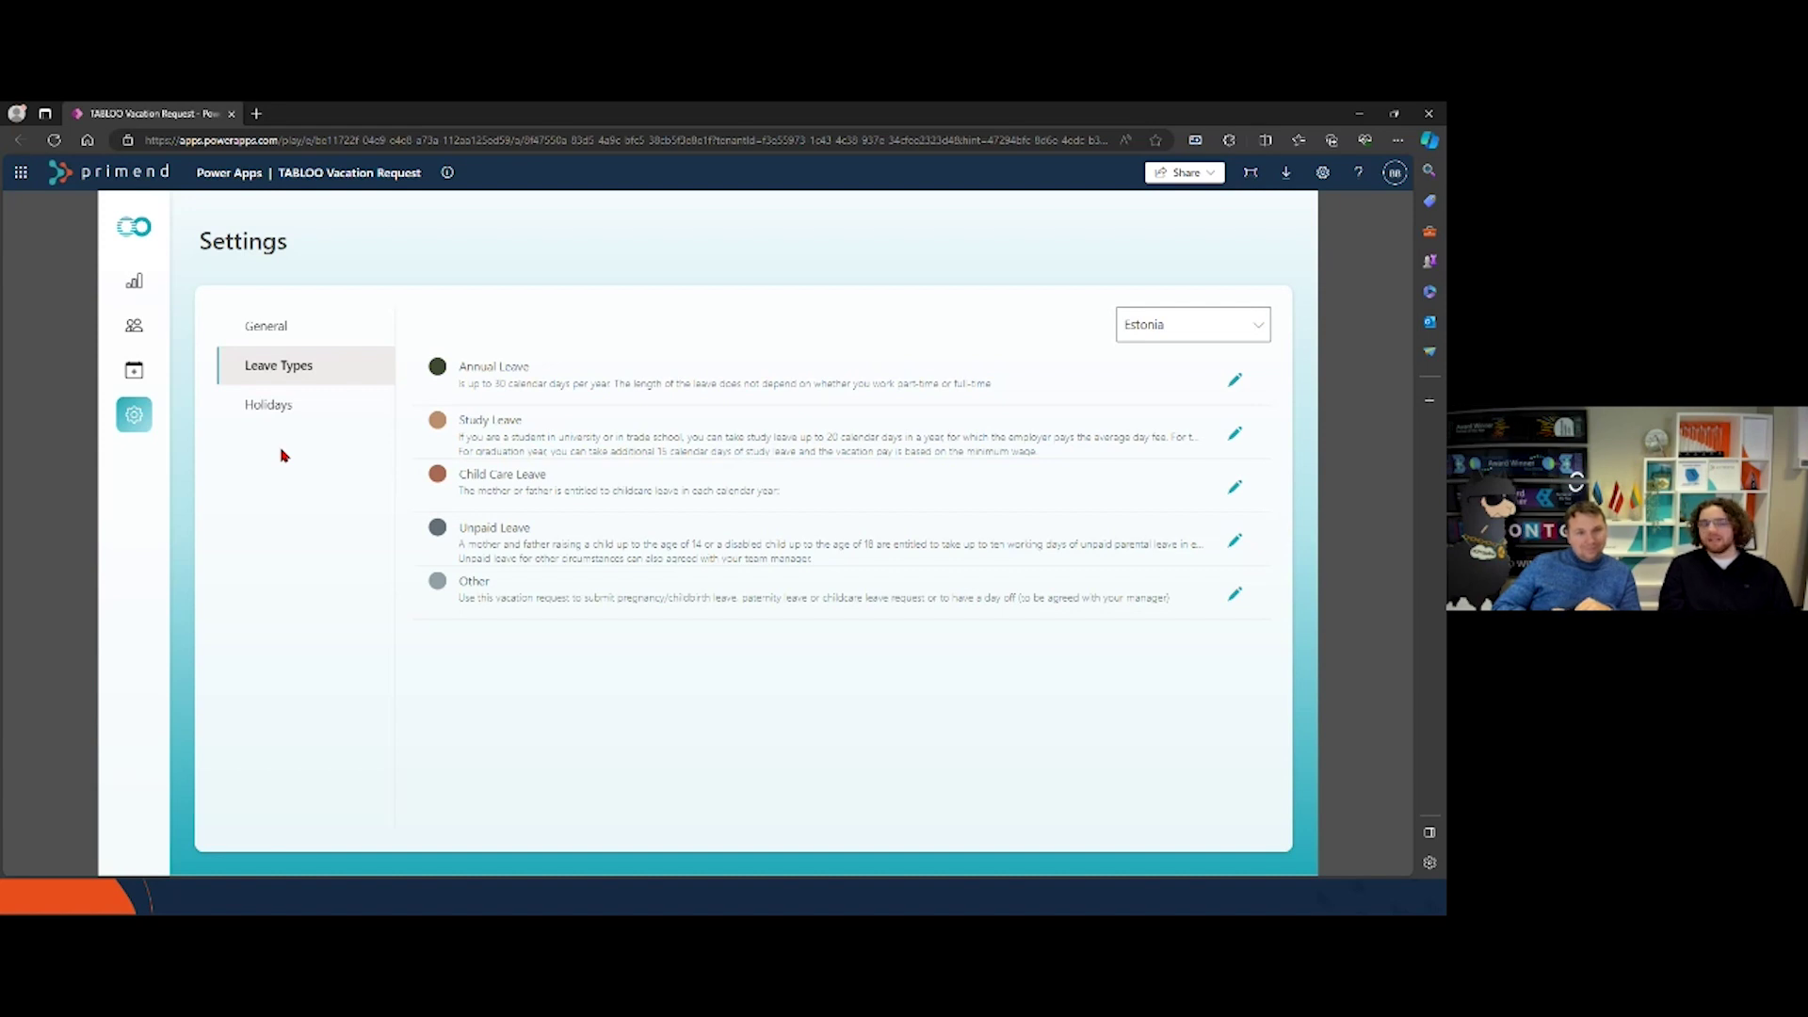
left_click(55, 143)
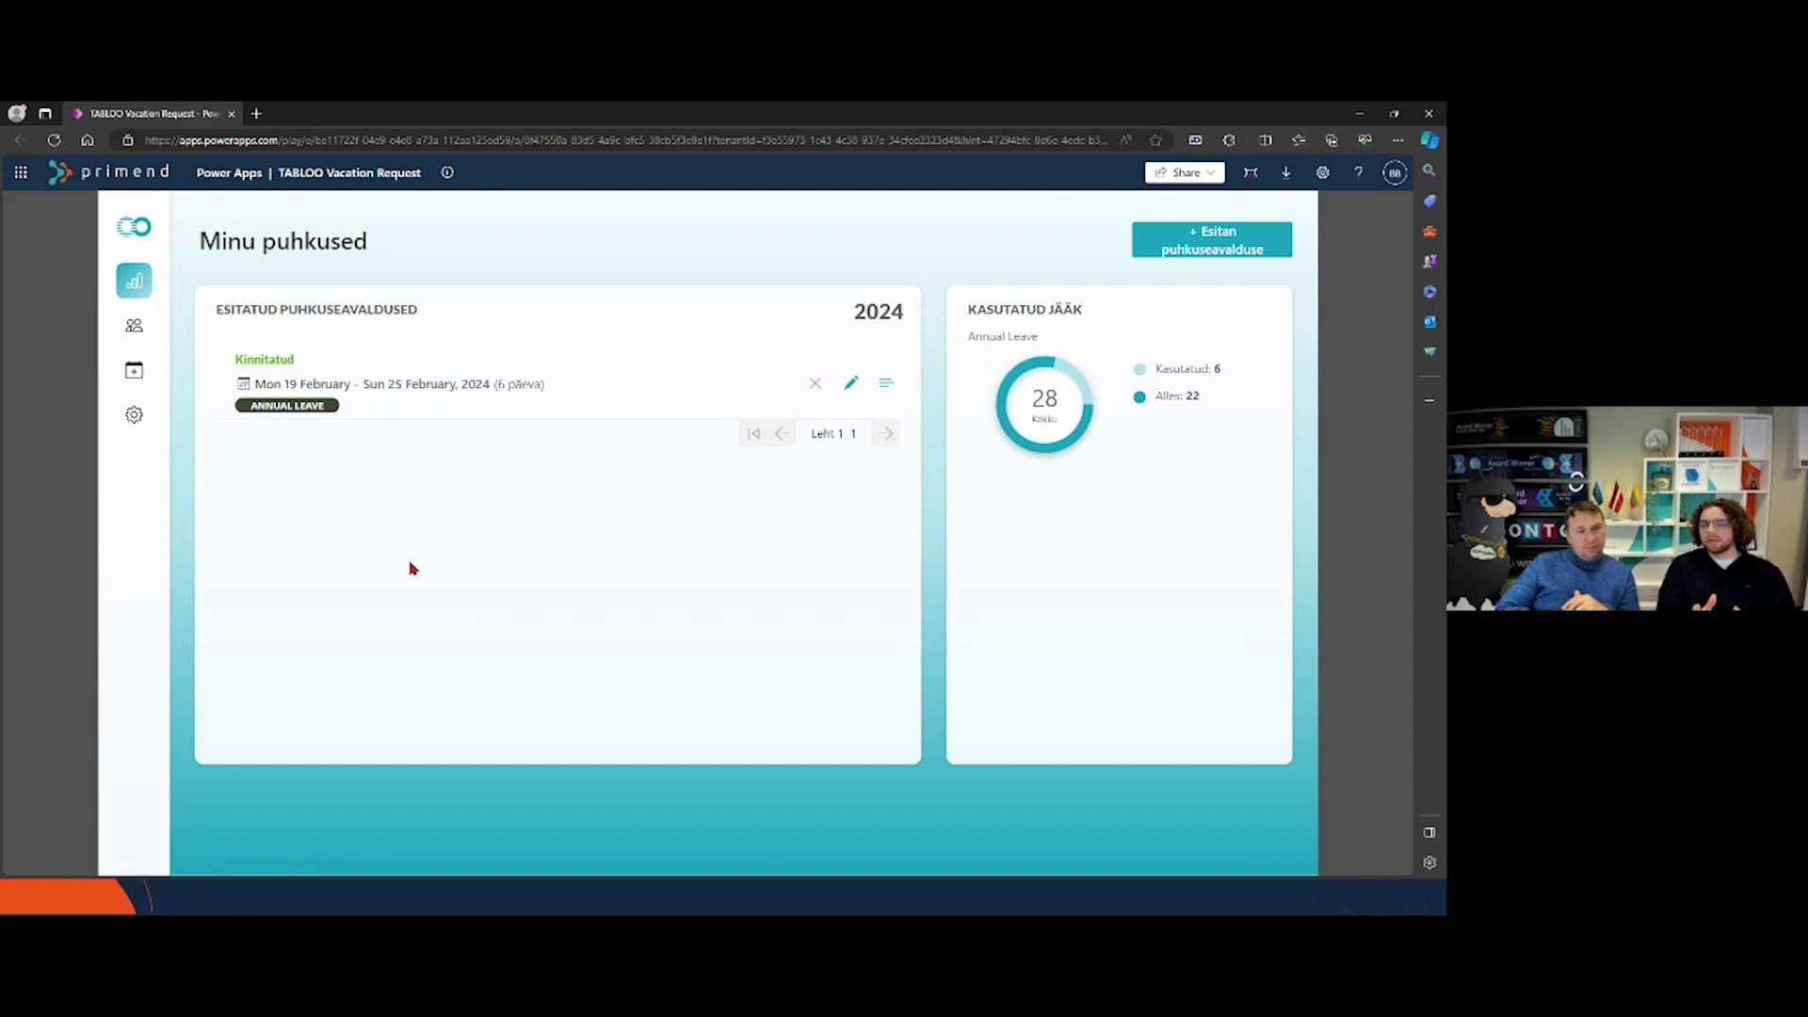
left_click(133, 228)
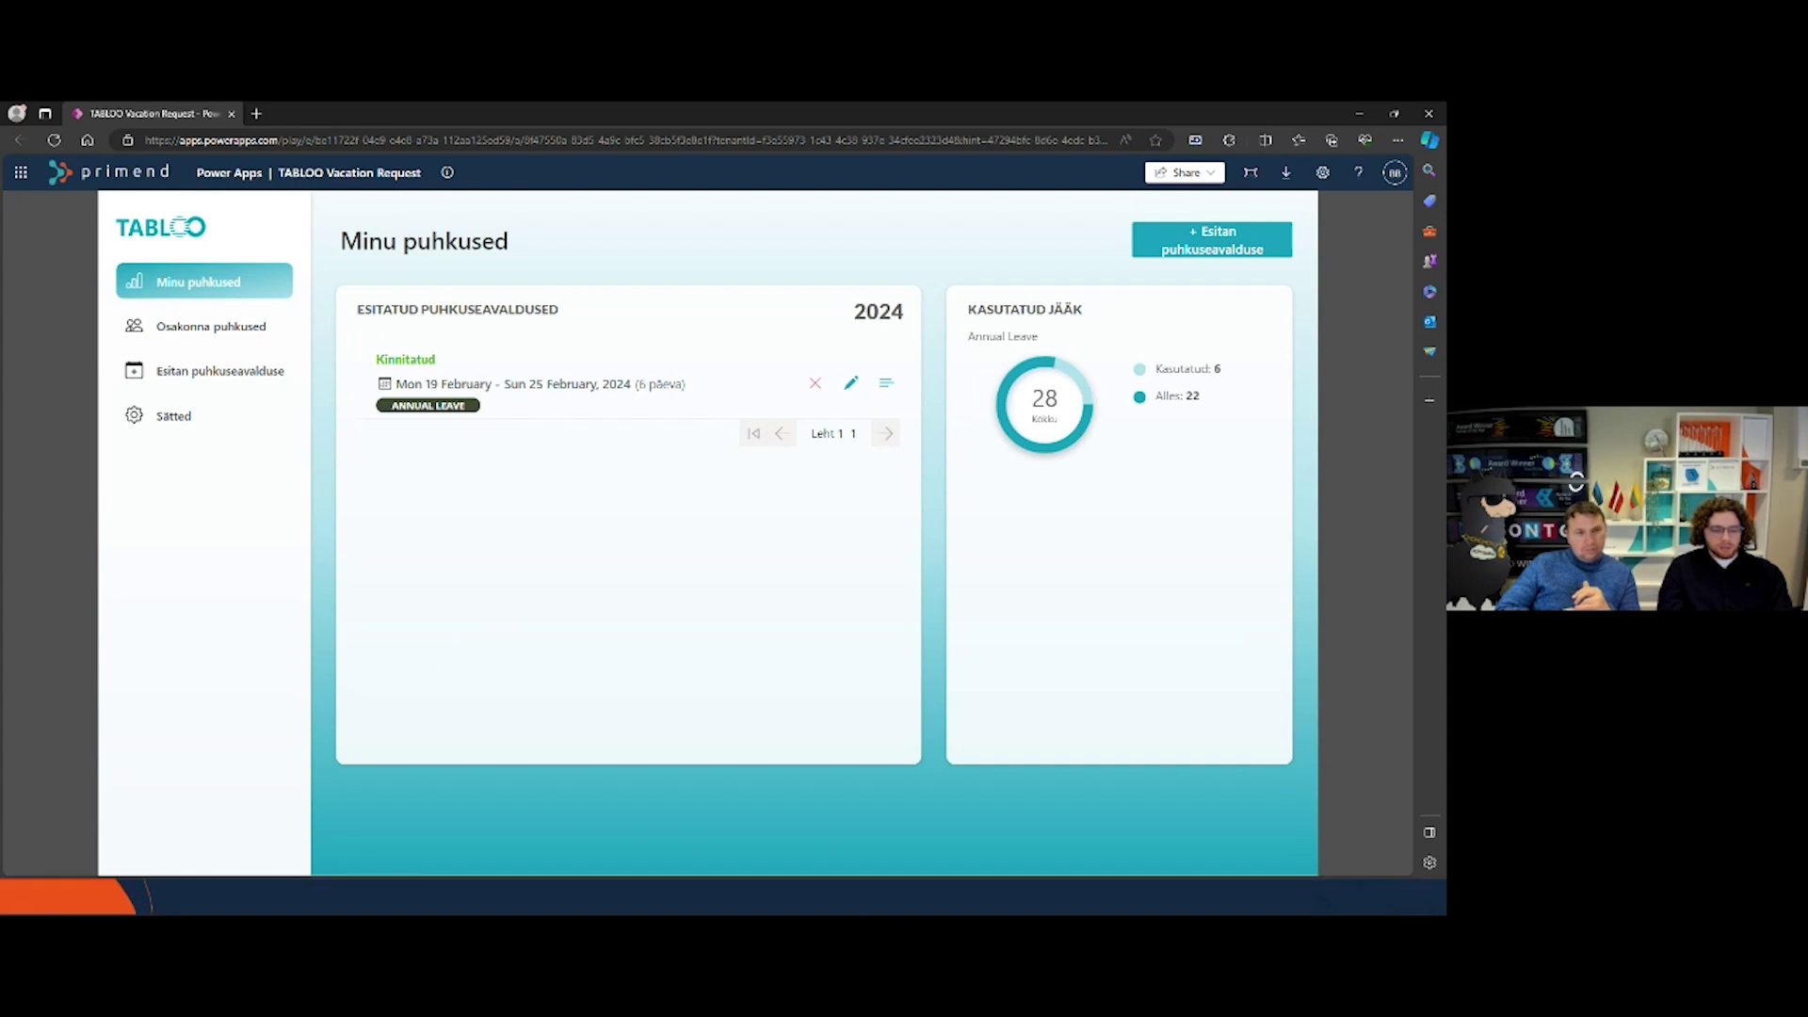
Step: Switch to the employee account's browser window and open the app's home page, then return to the boss account
key("alt+Tab")
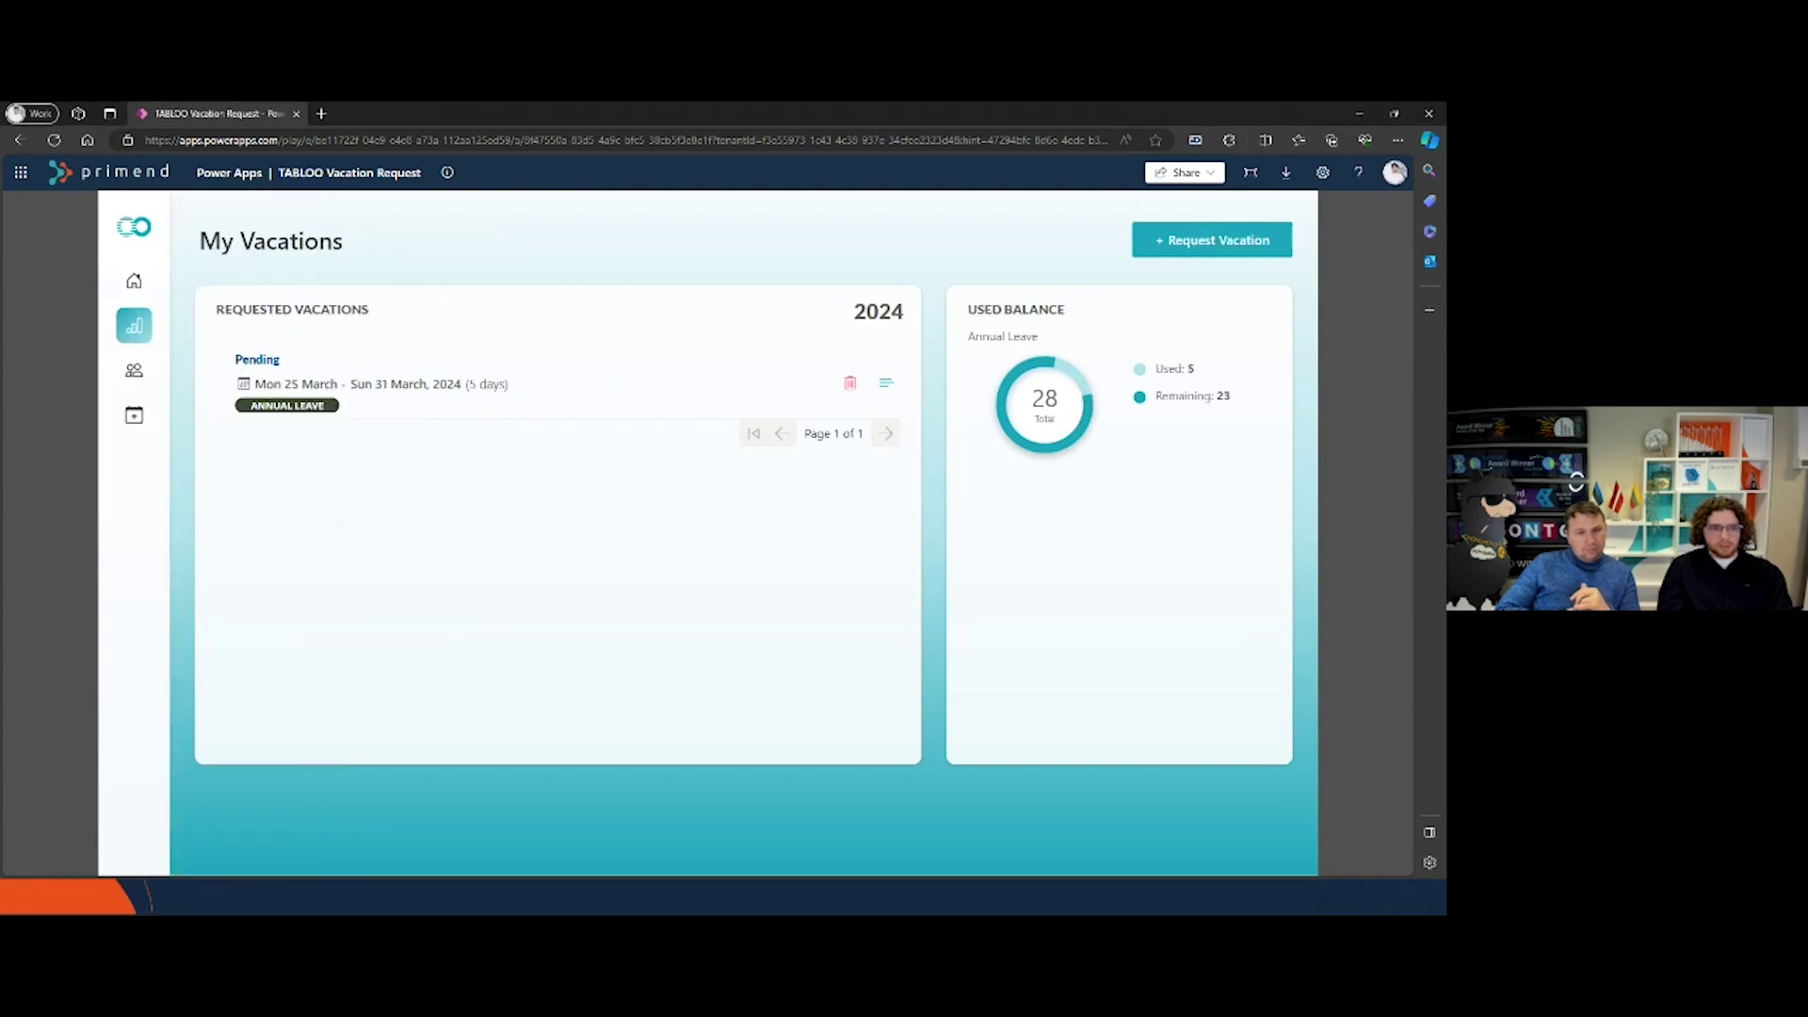
left_click(146, 283)
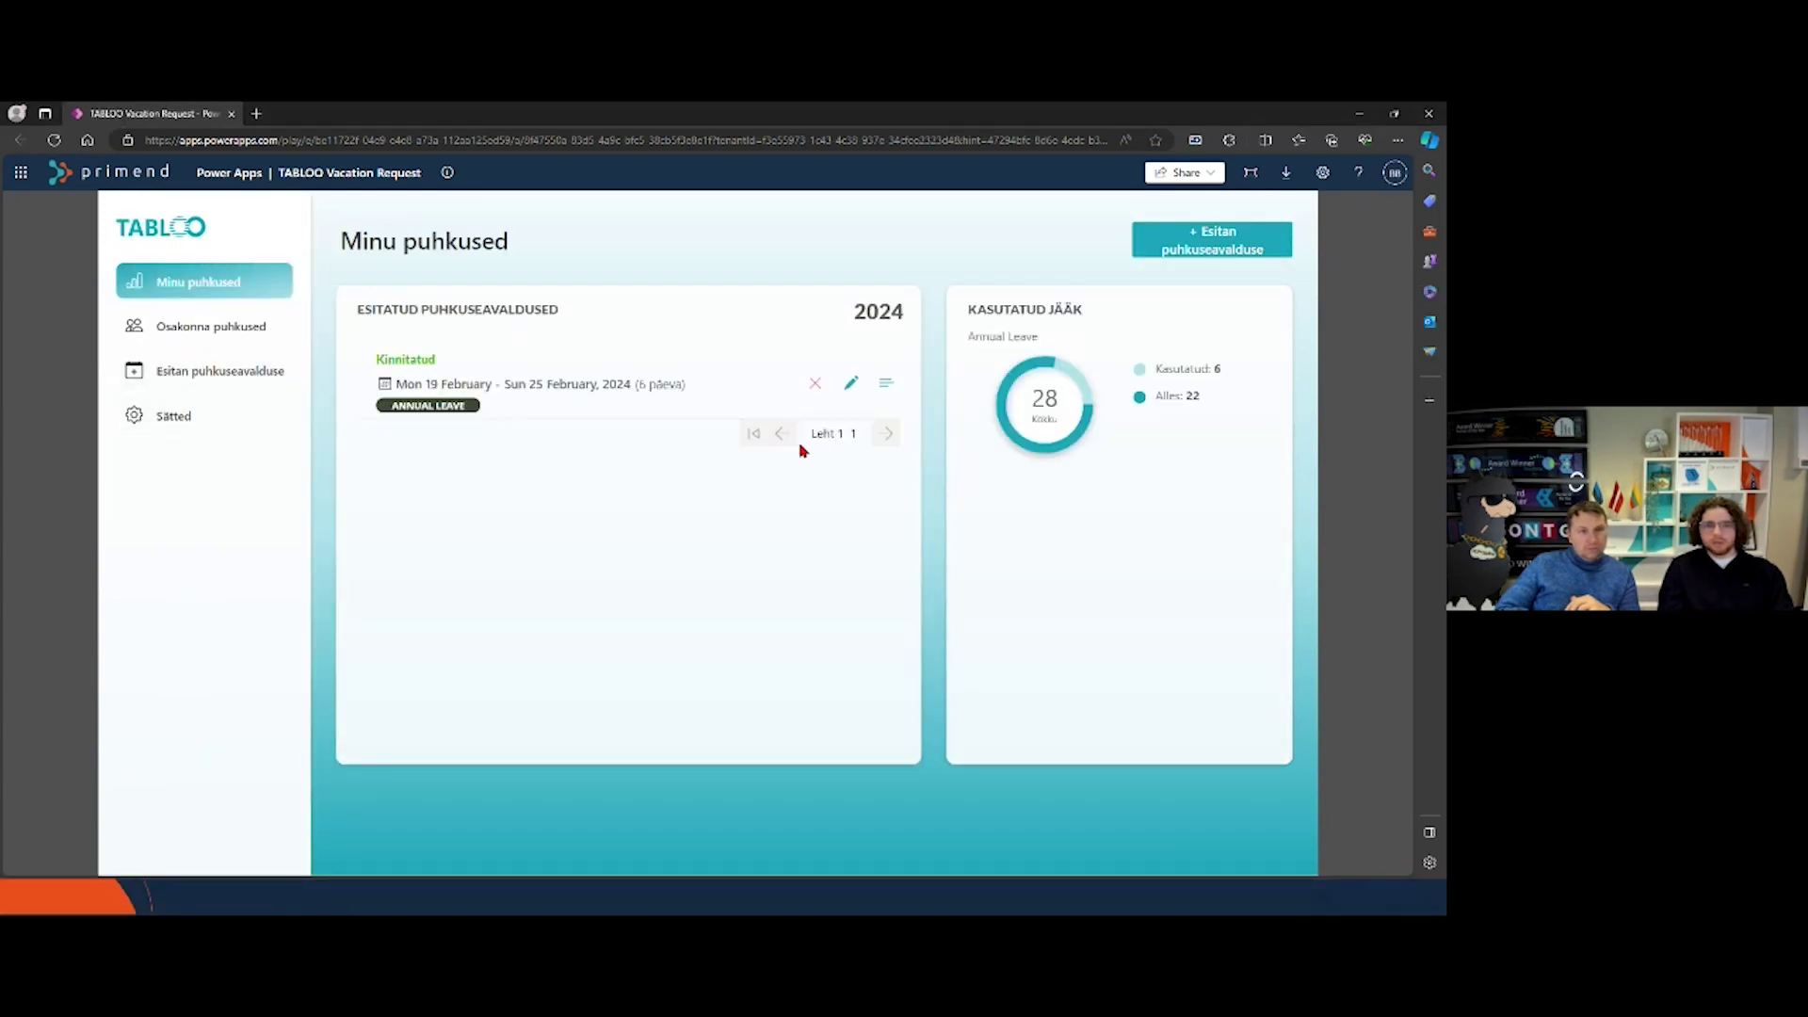
Step: Start a new vacation request from the boss account and set its leave type to Annual Leave
left_click(219, 372)
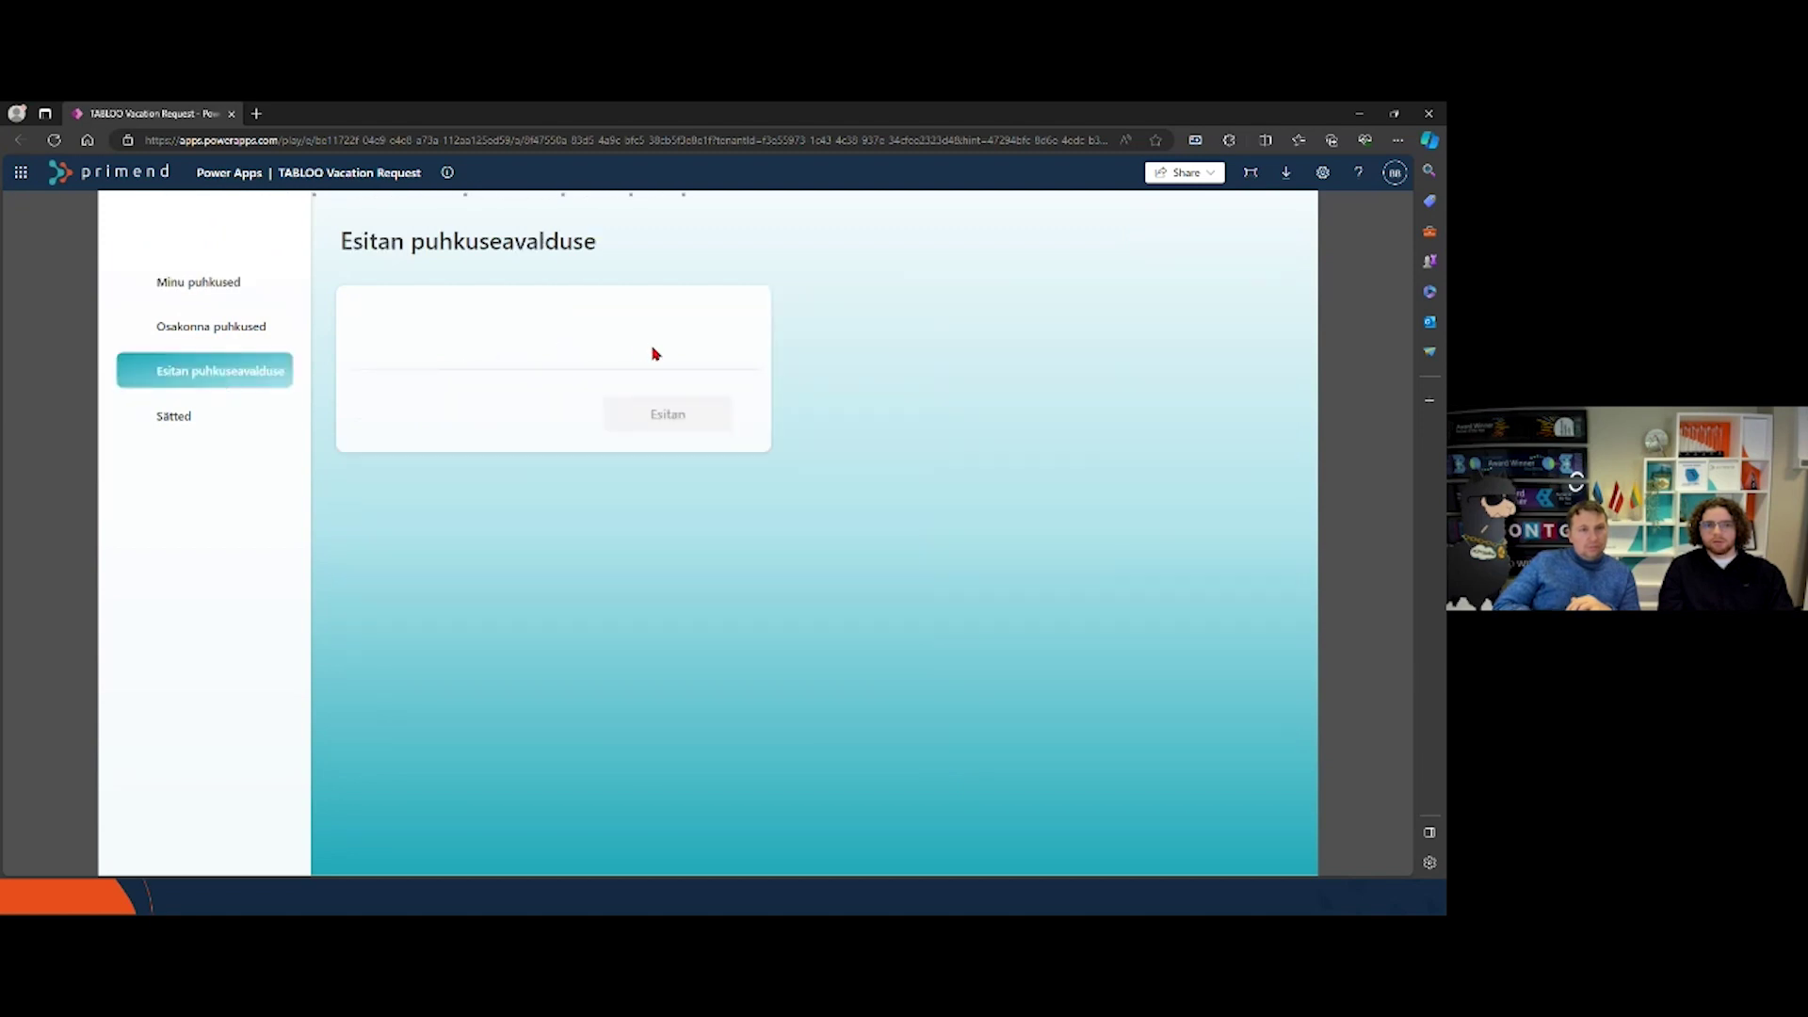
left_click(924, 350)
left_click(925, 352)
left_click(925, 355)
left_click(925, 376)
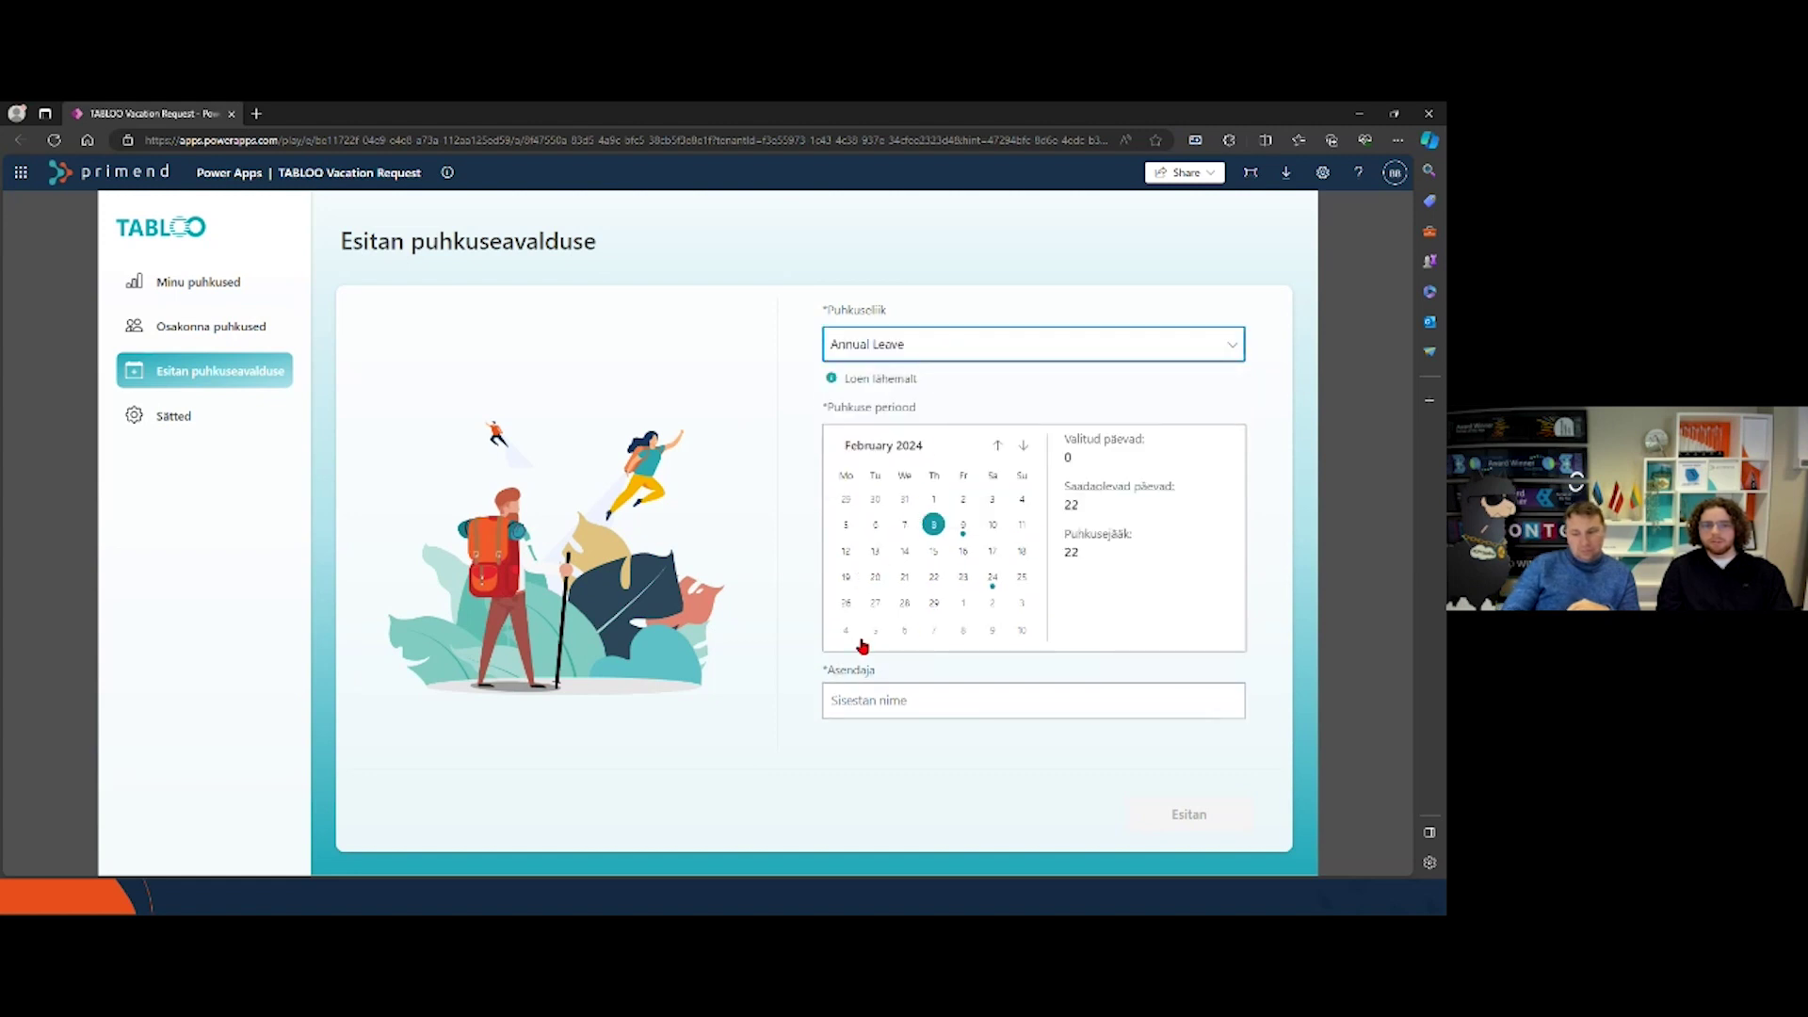
Step: Set the vacation period to 26 February – 3 March 2024, choose the colleague's name as substitute, and submit the request
left_click(845, 603)
left_click(1022, 603)
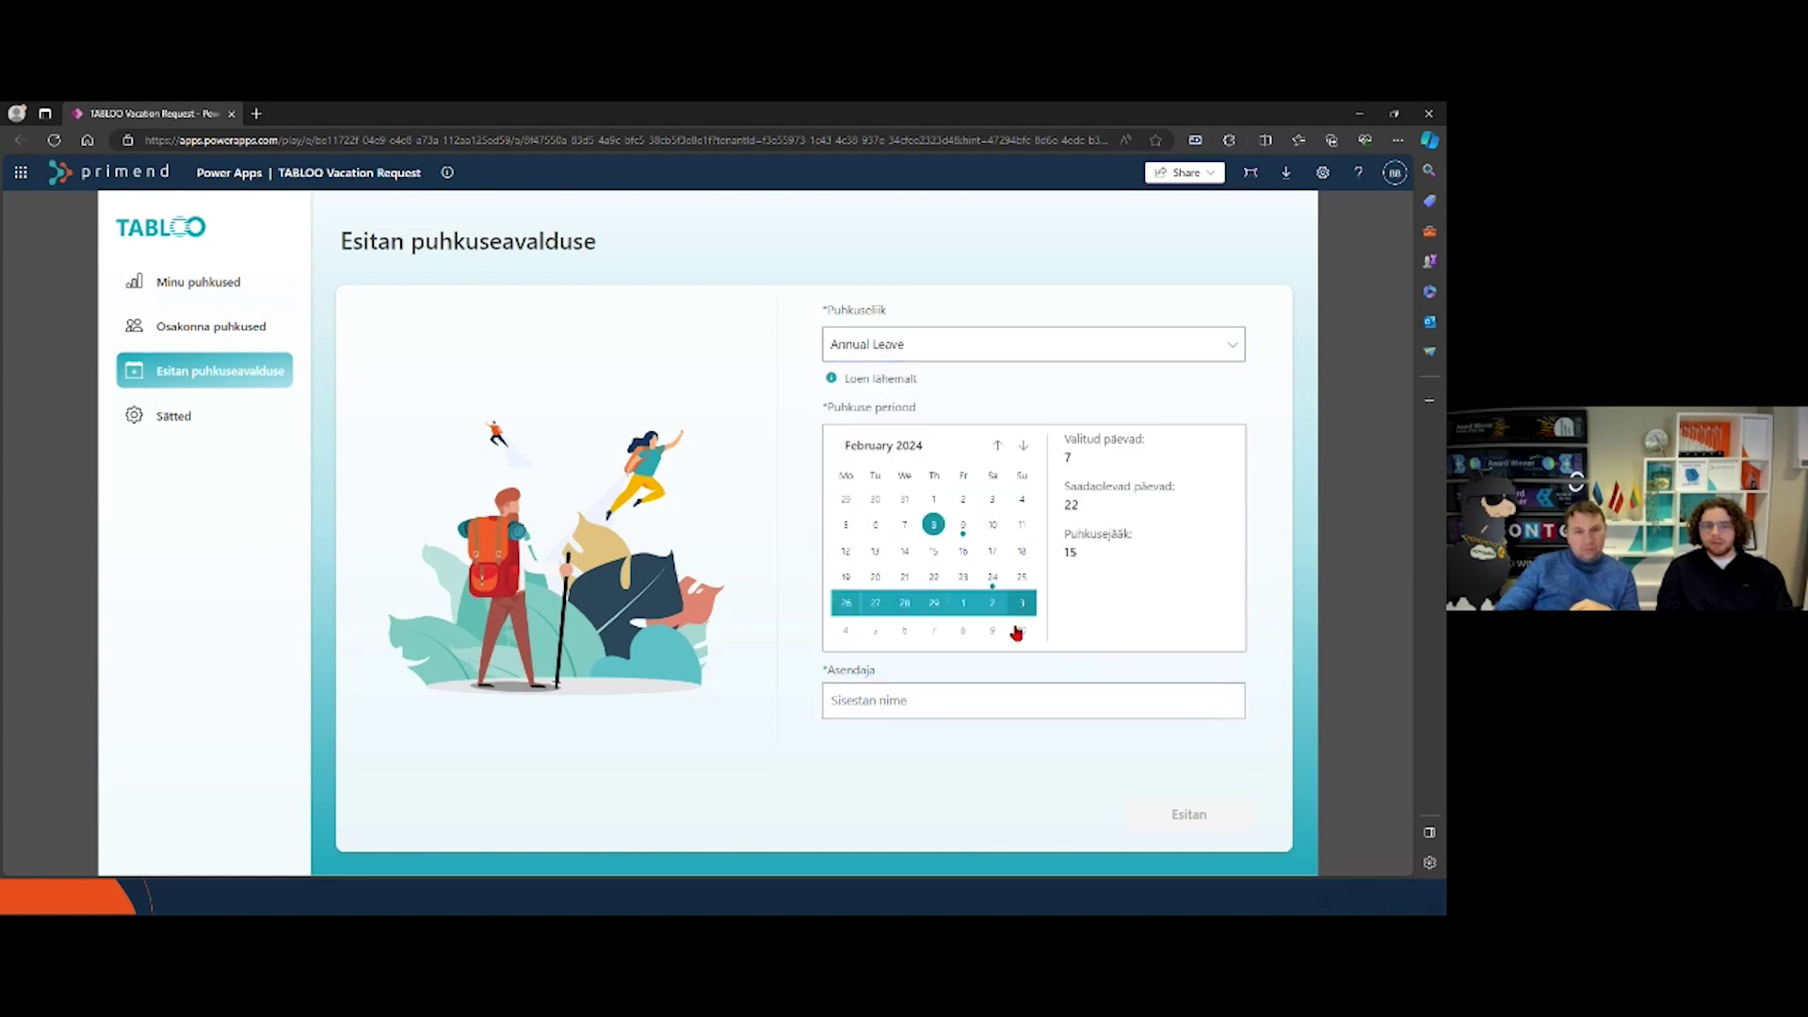
left_click(937, 699)
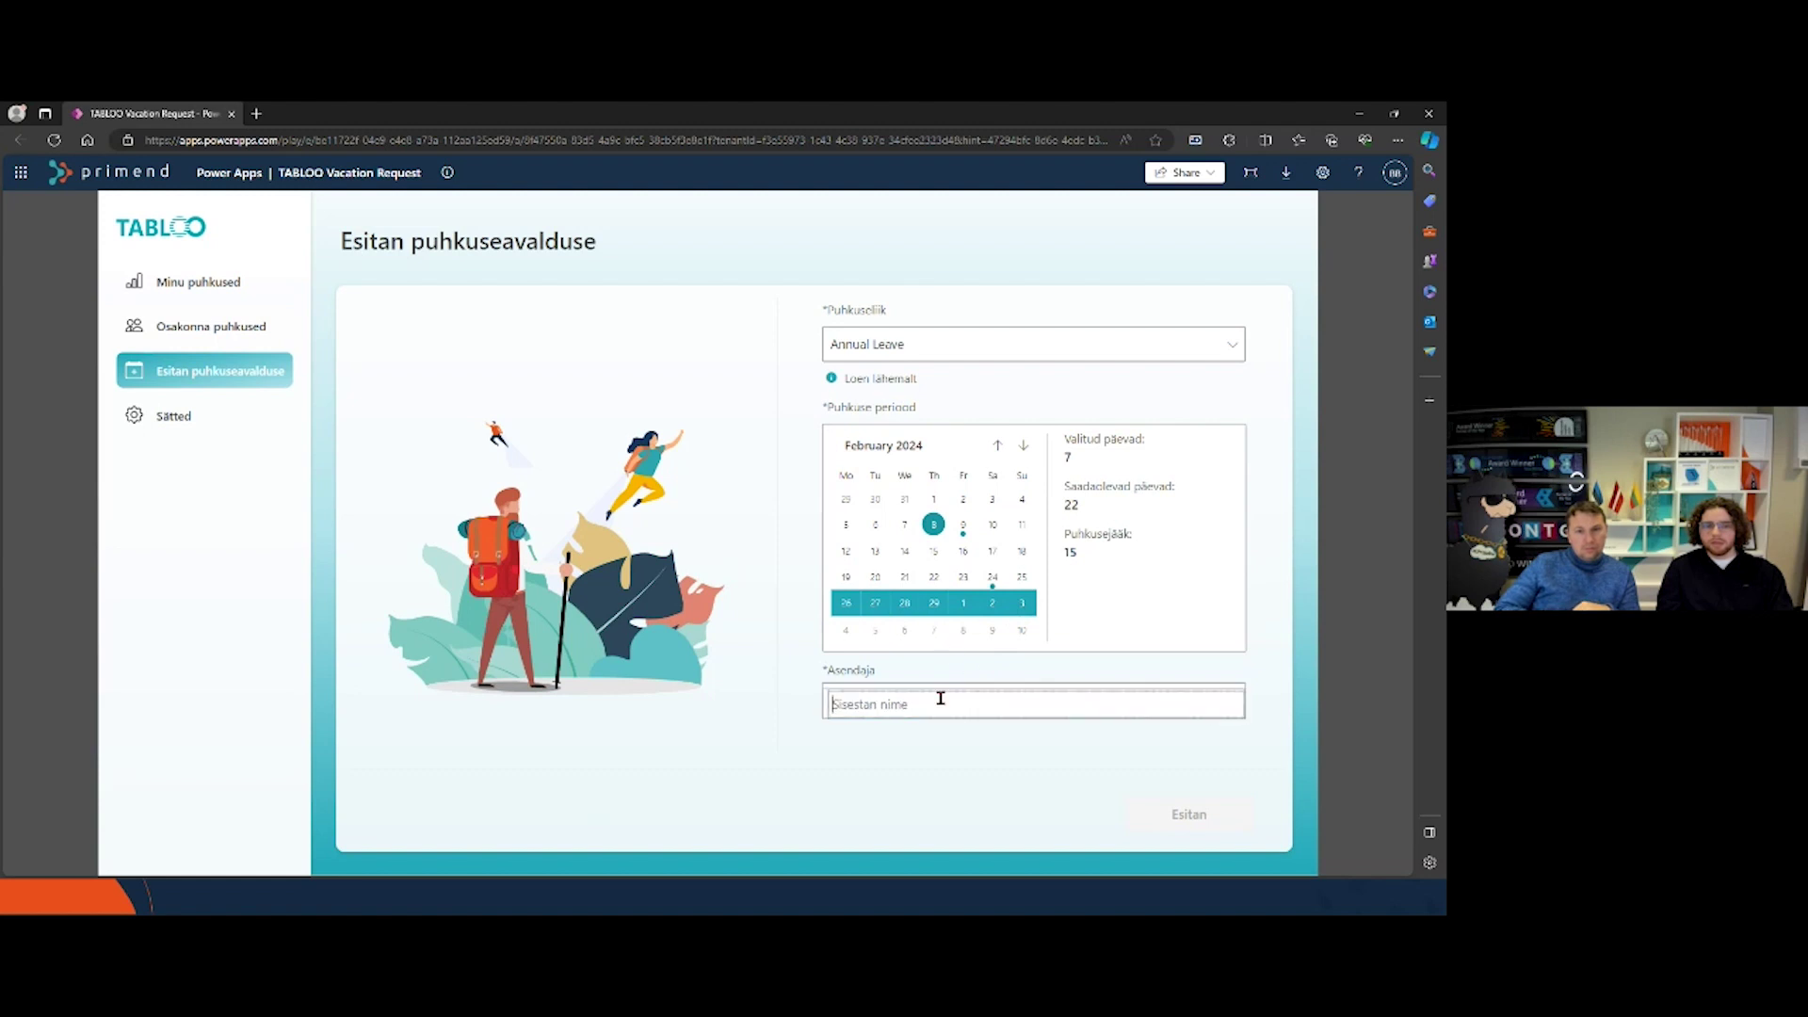
type("kevin")
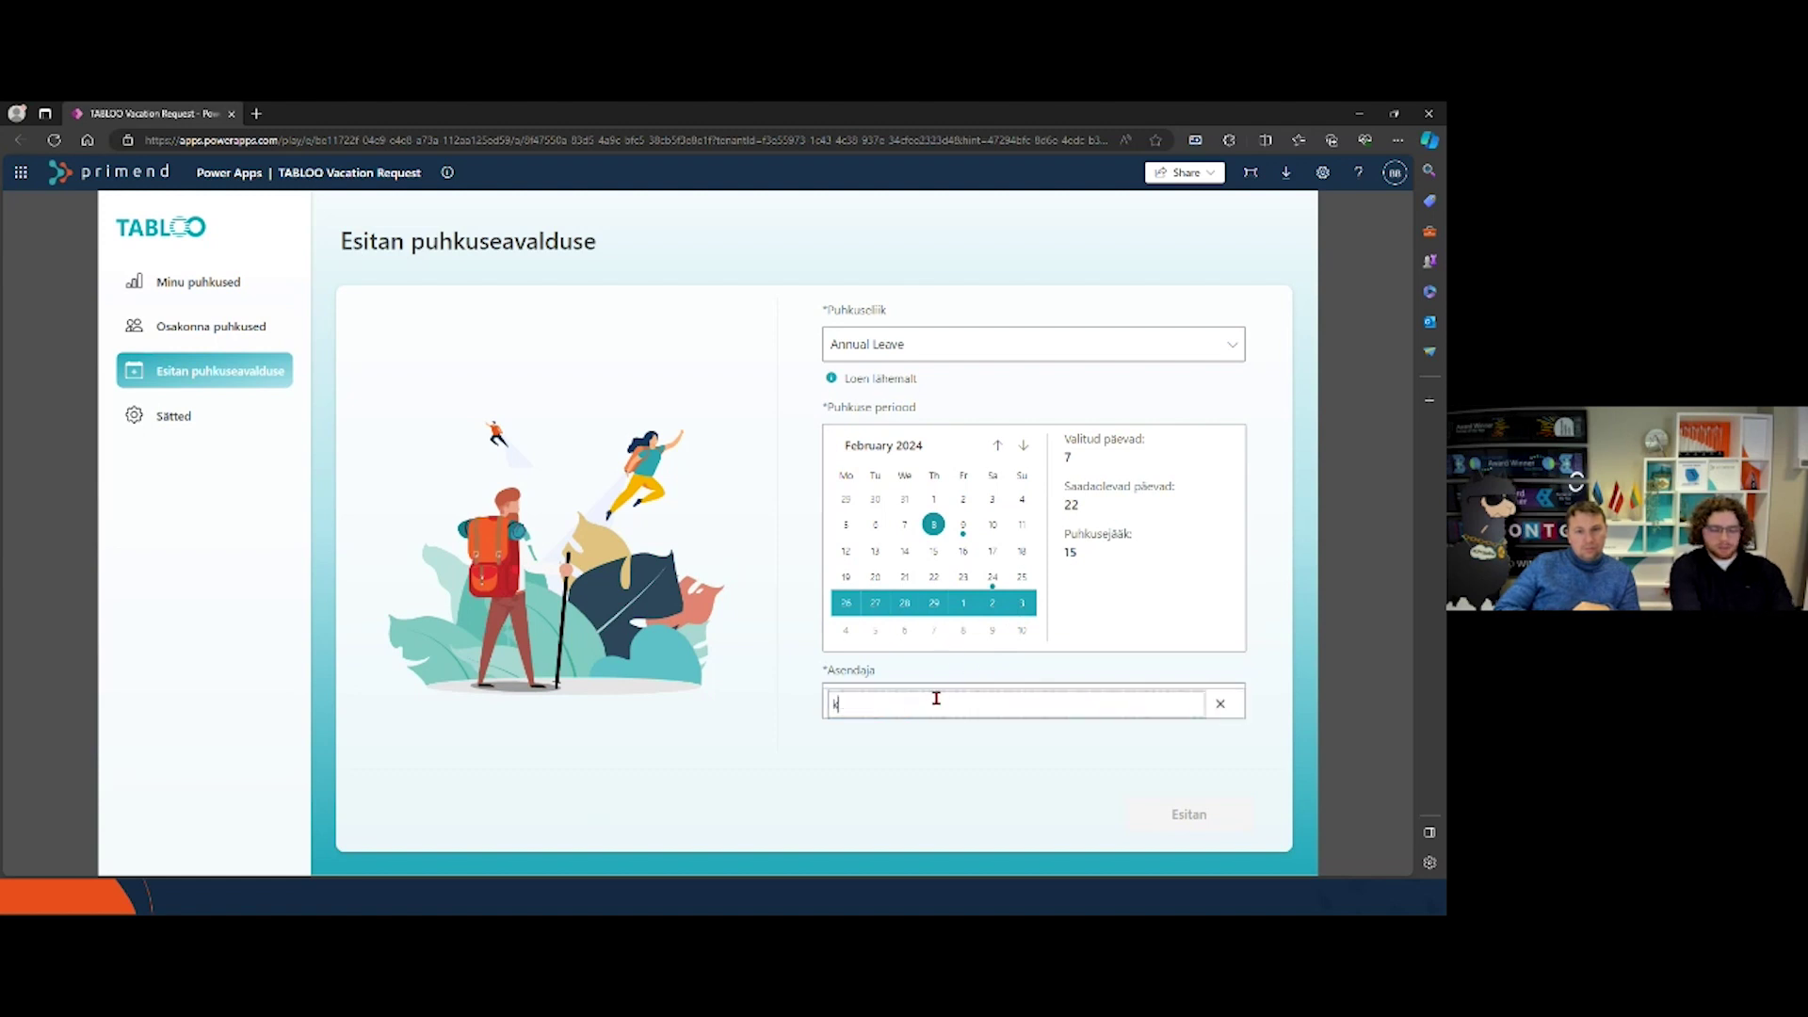
left_click(900, 697)
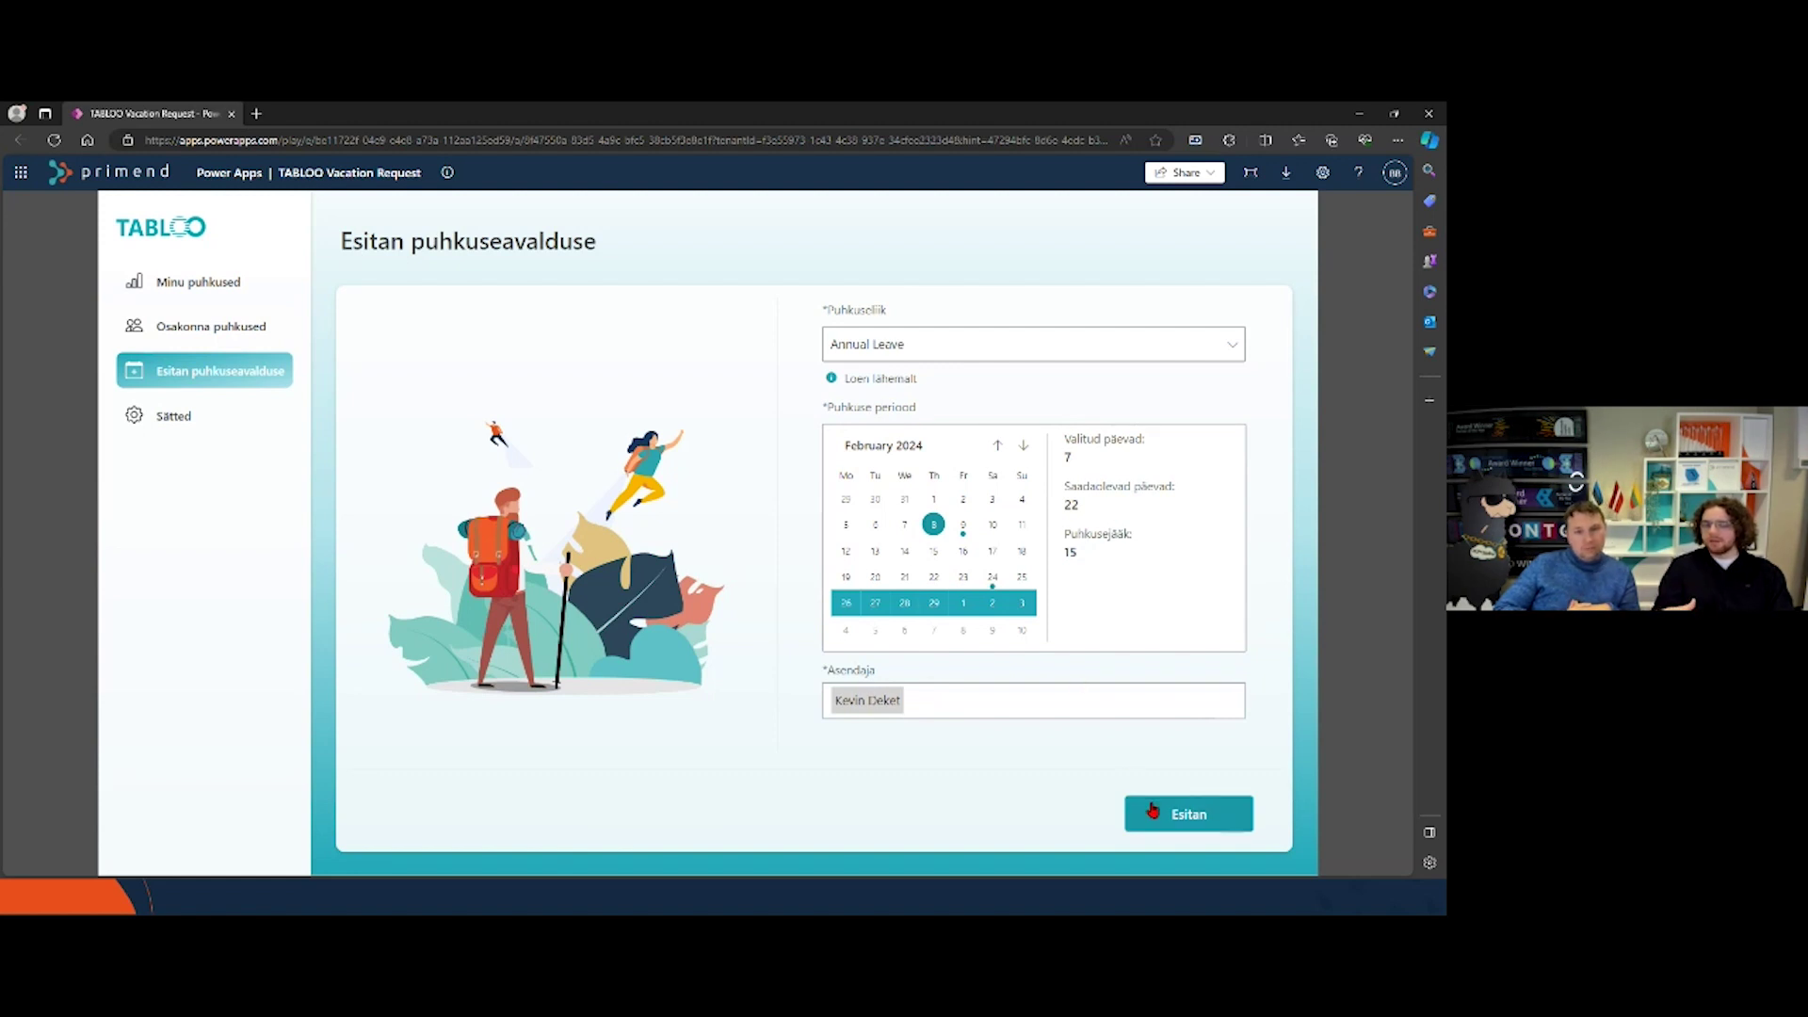
left_click(1174, 825)
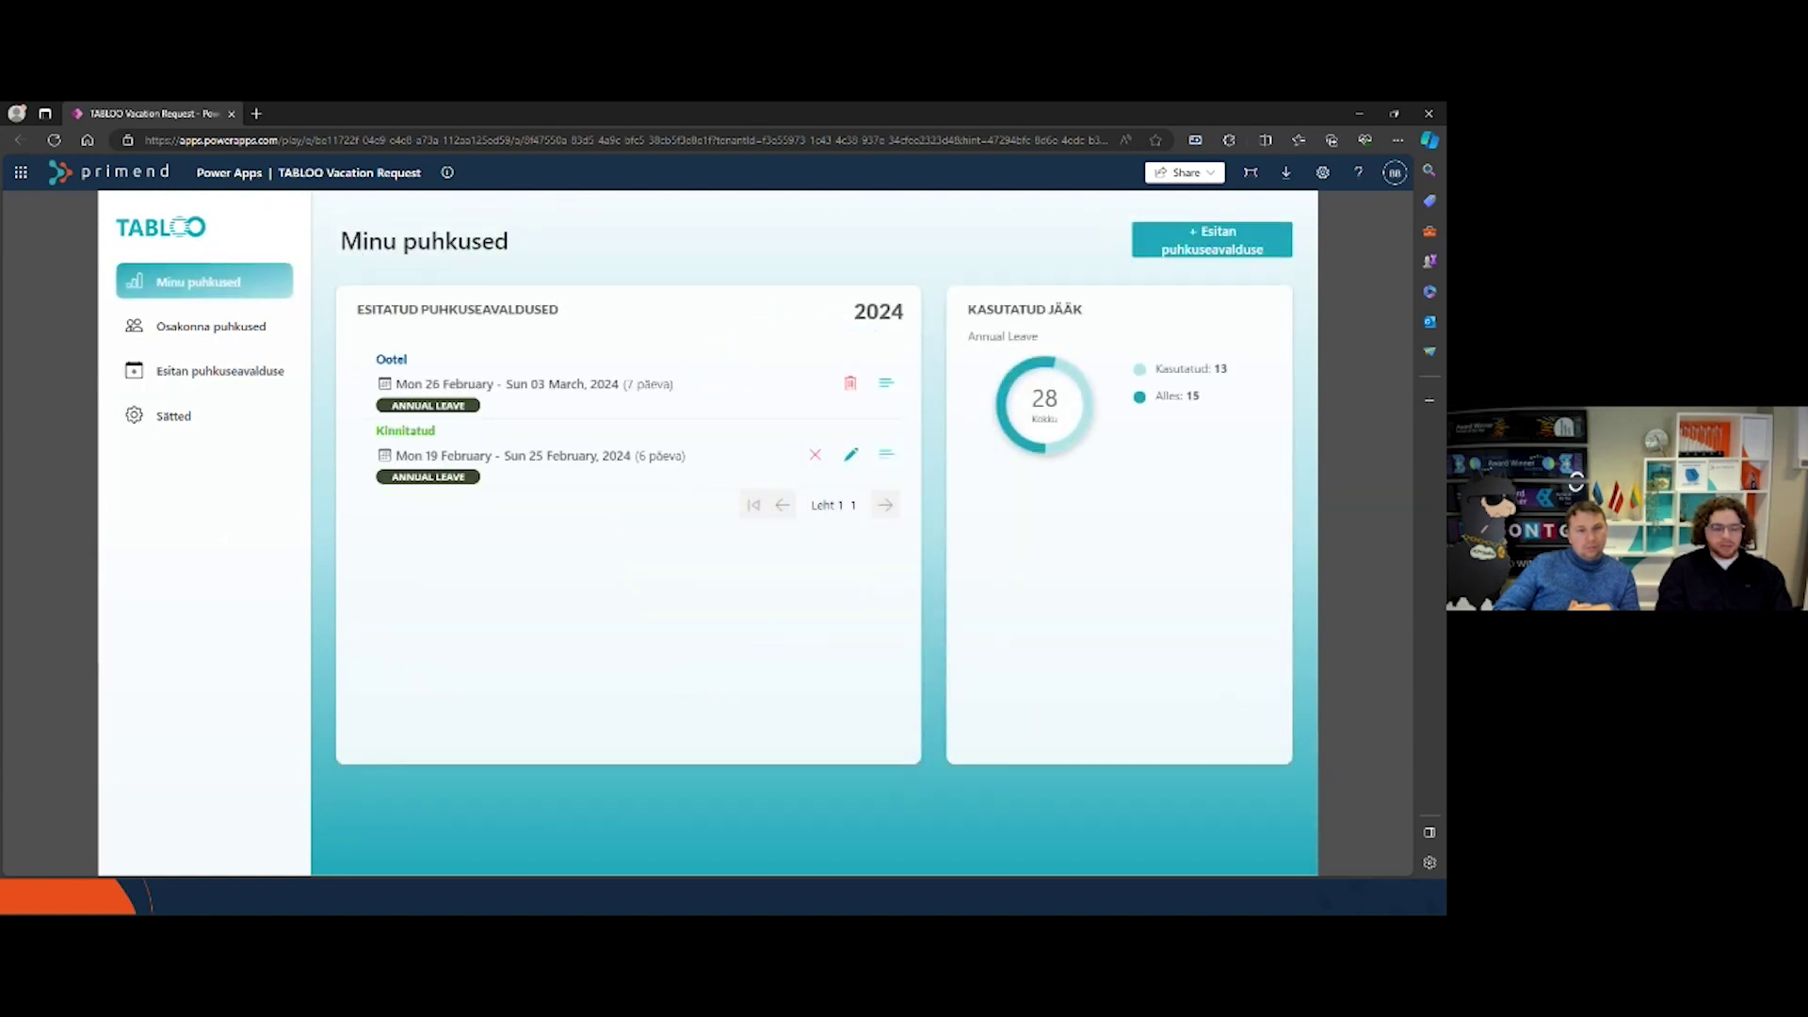
Step: Switch to the employee account's window, reload the app, open the boss's pending Annual Leave request details and approve the request
key("alt+Tab")
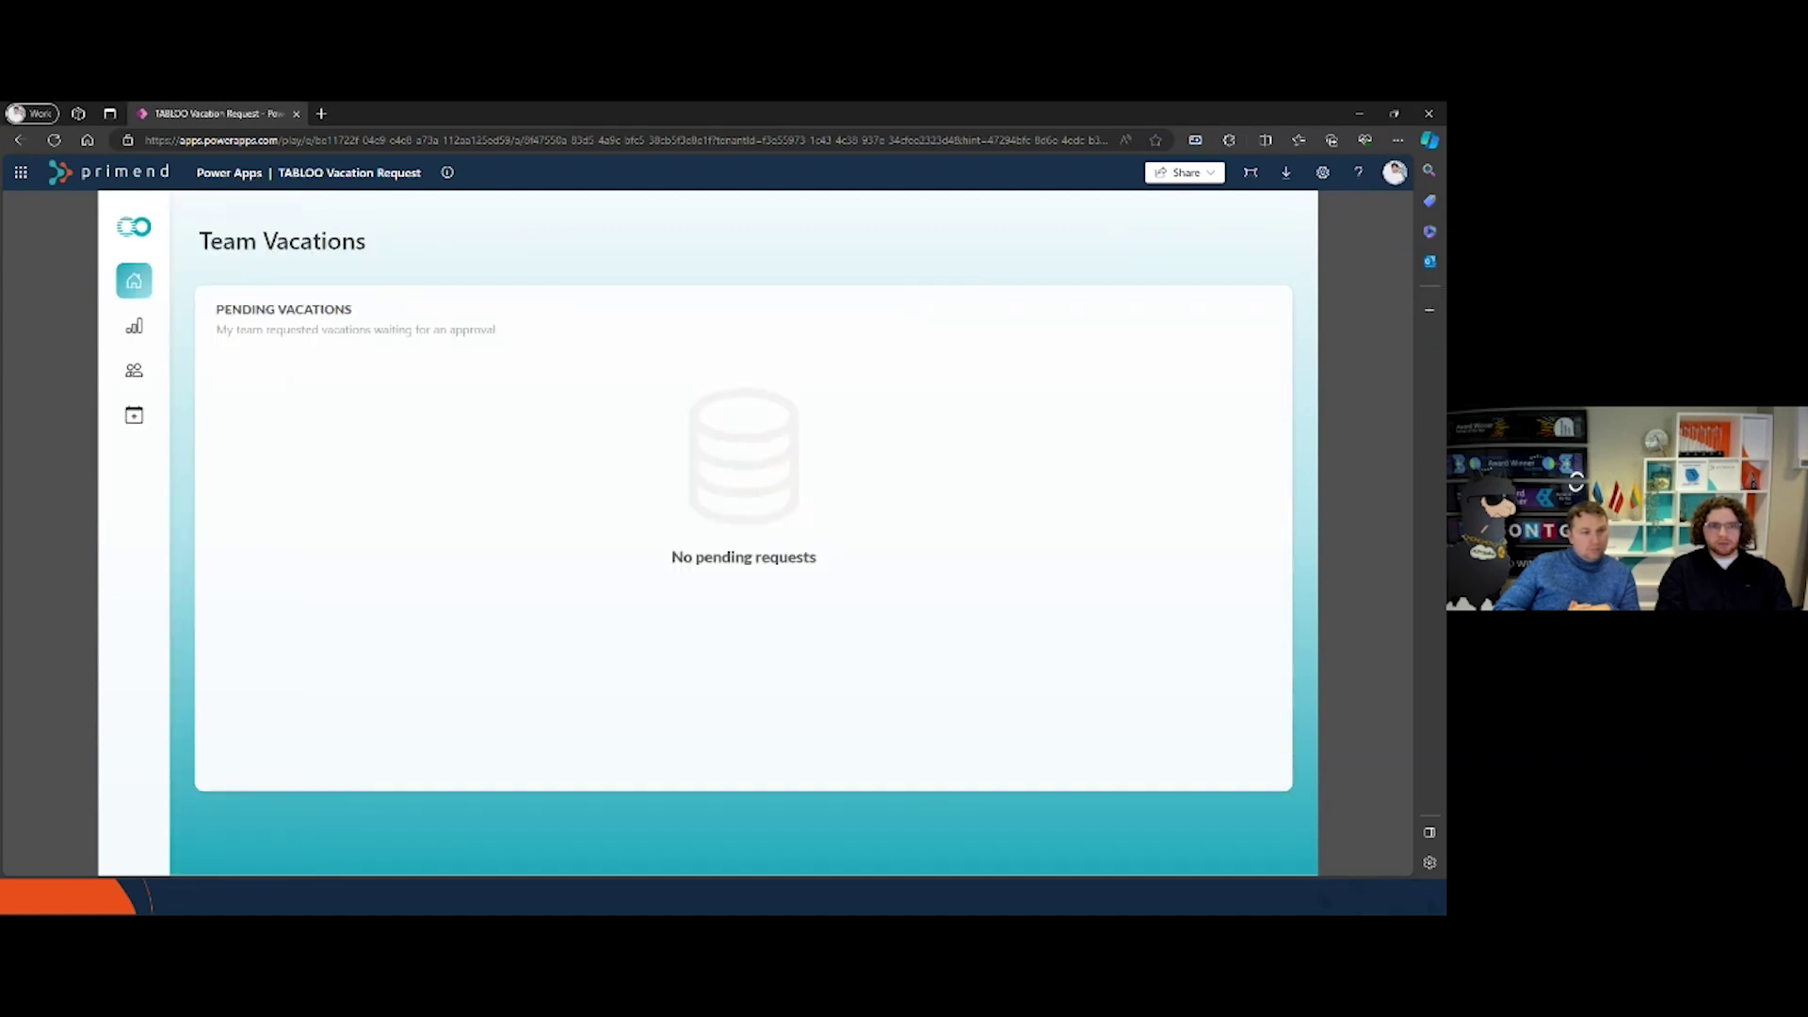
left_click(54, 139)
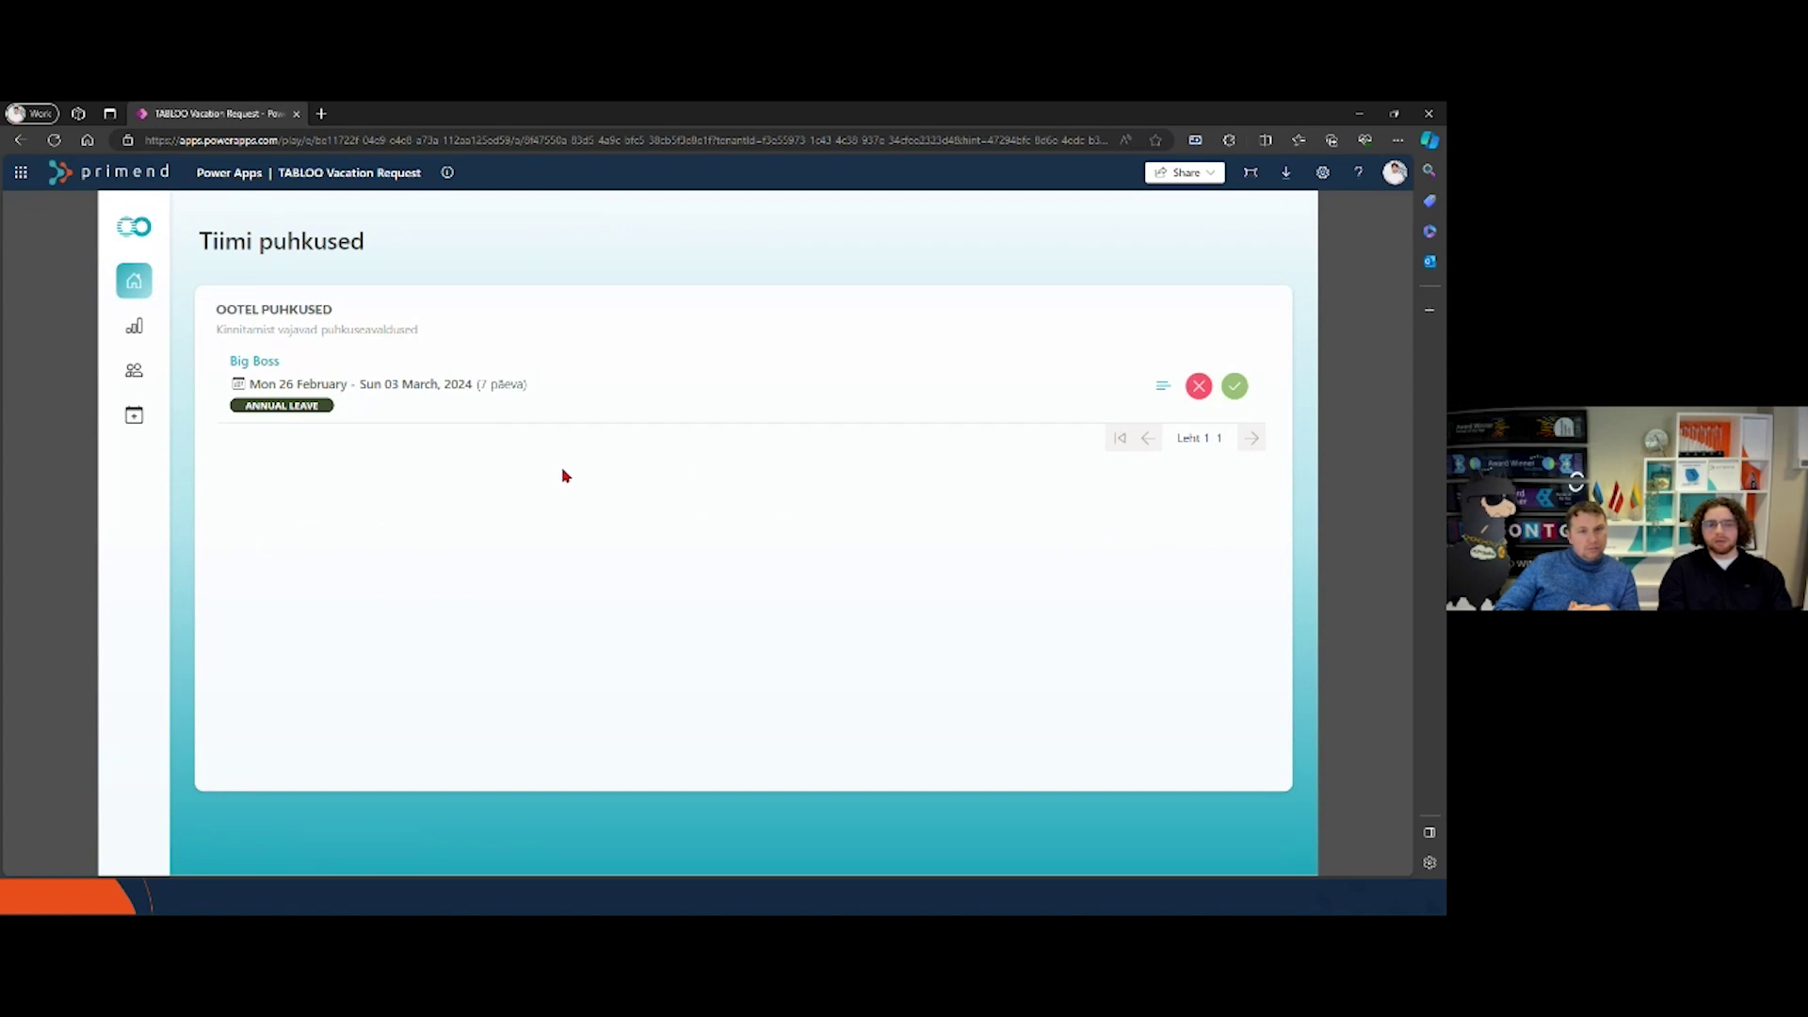
left_click(1161, 387)
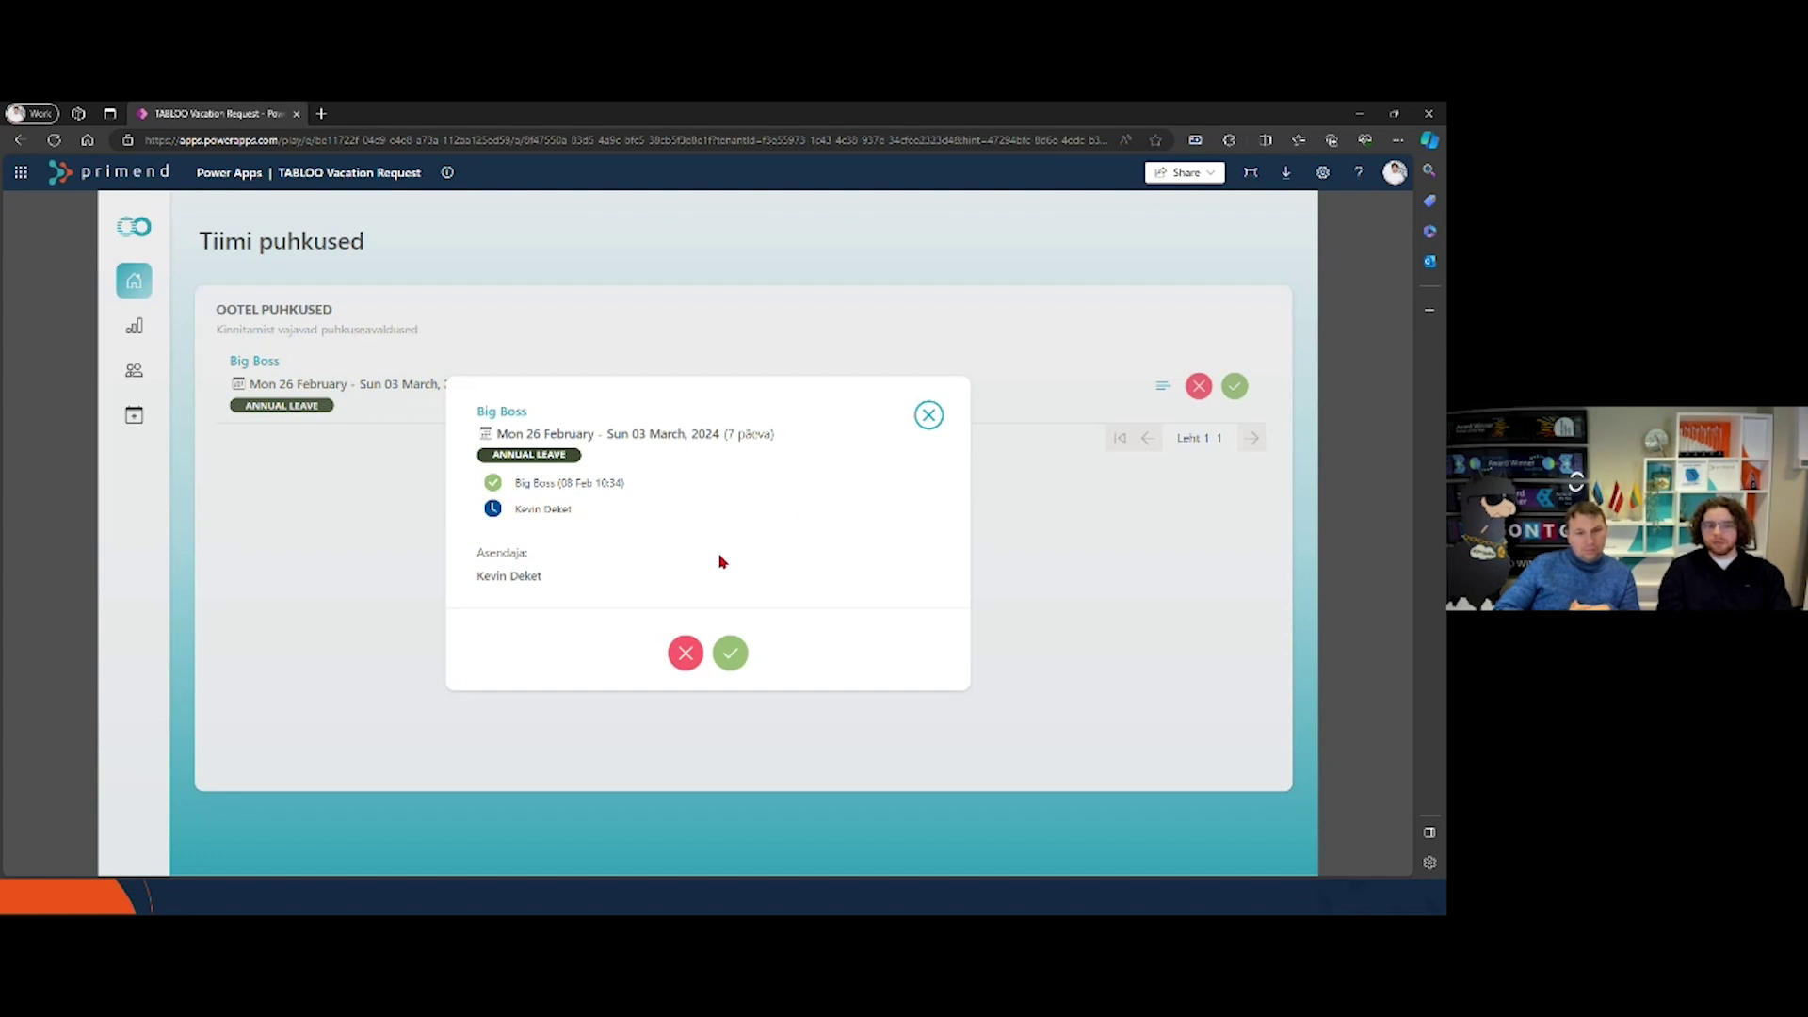
left_click(736, 661)
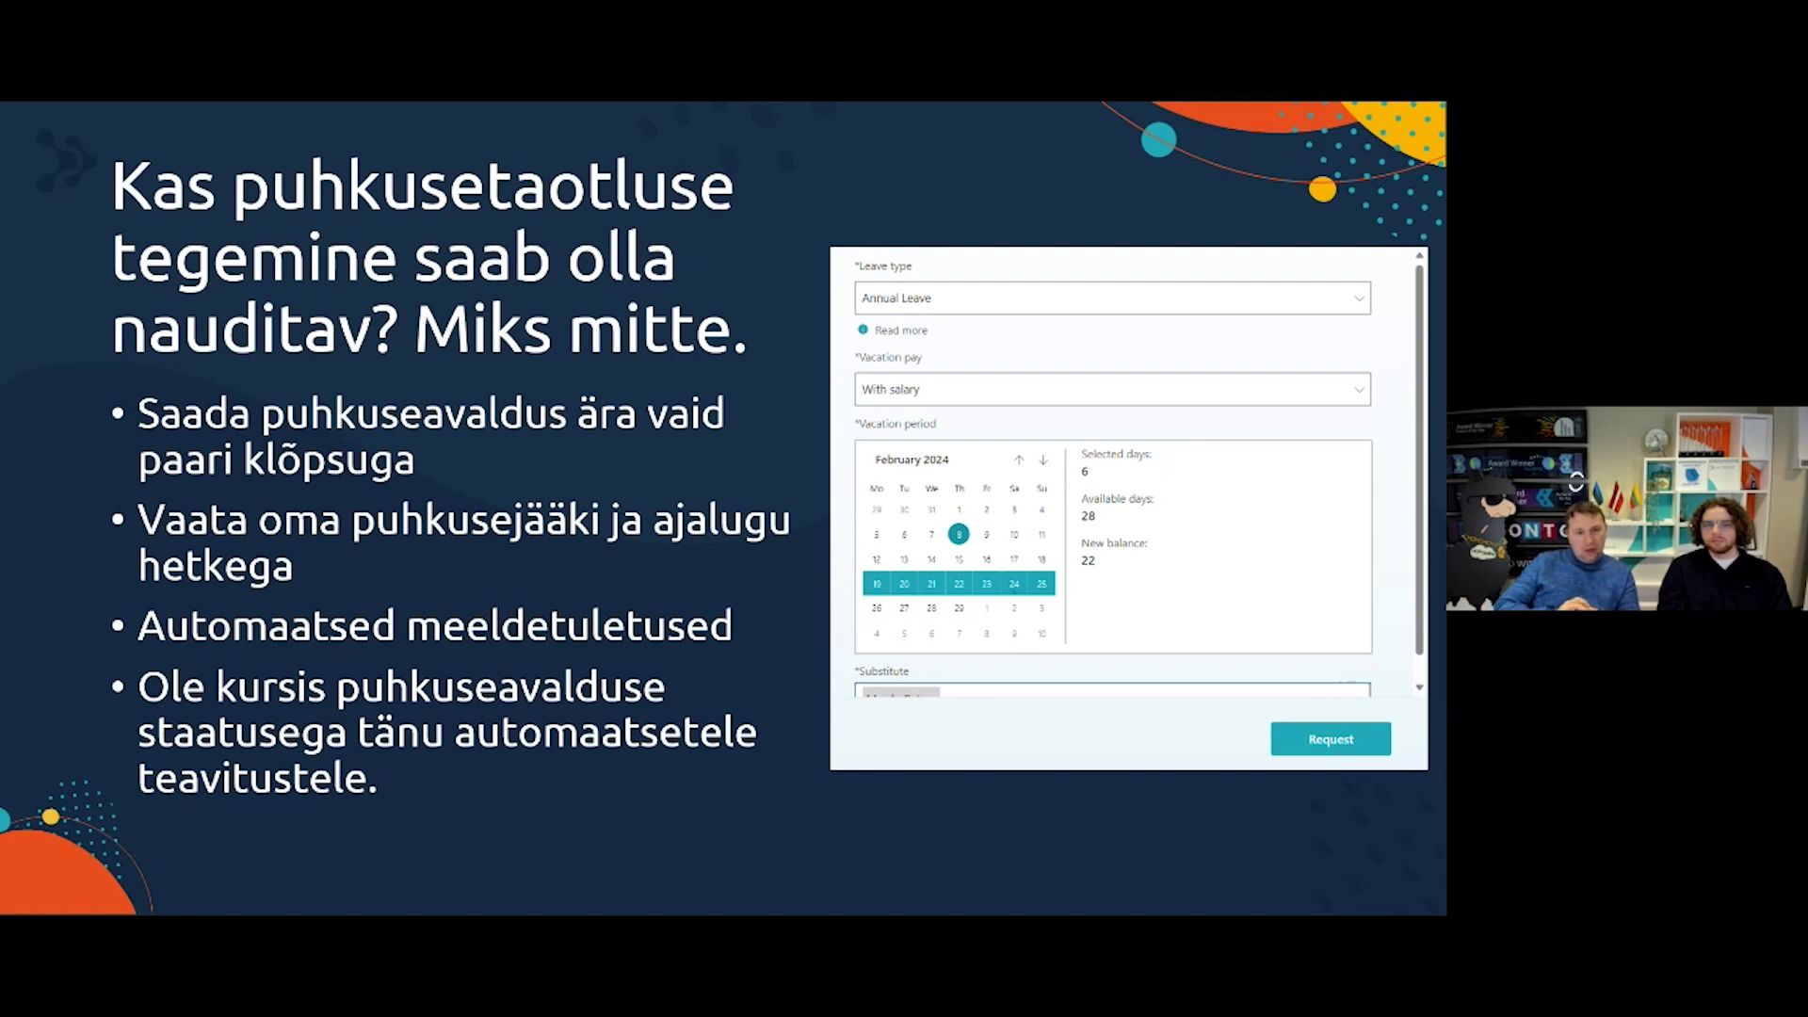
key("Right")
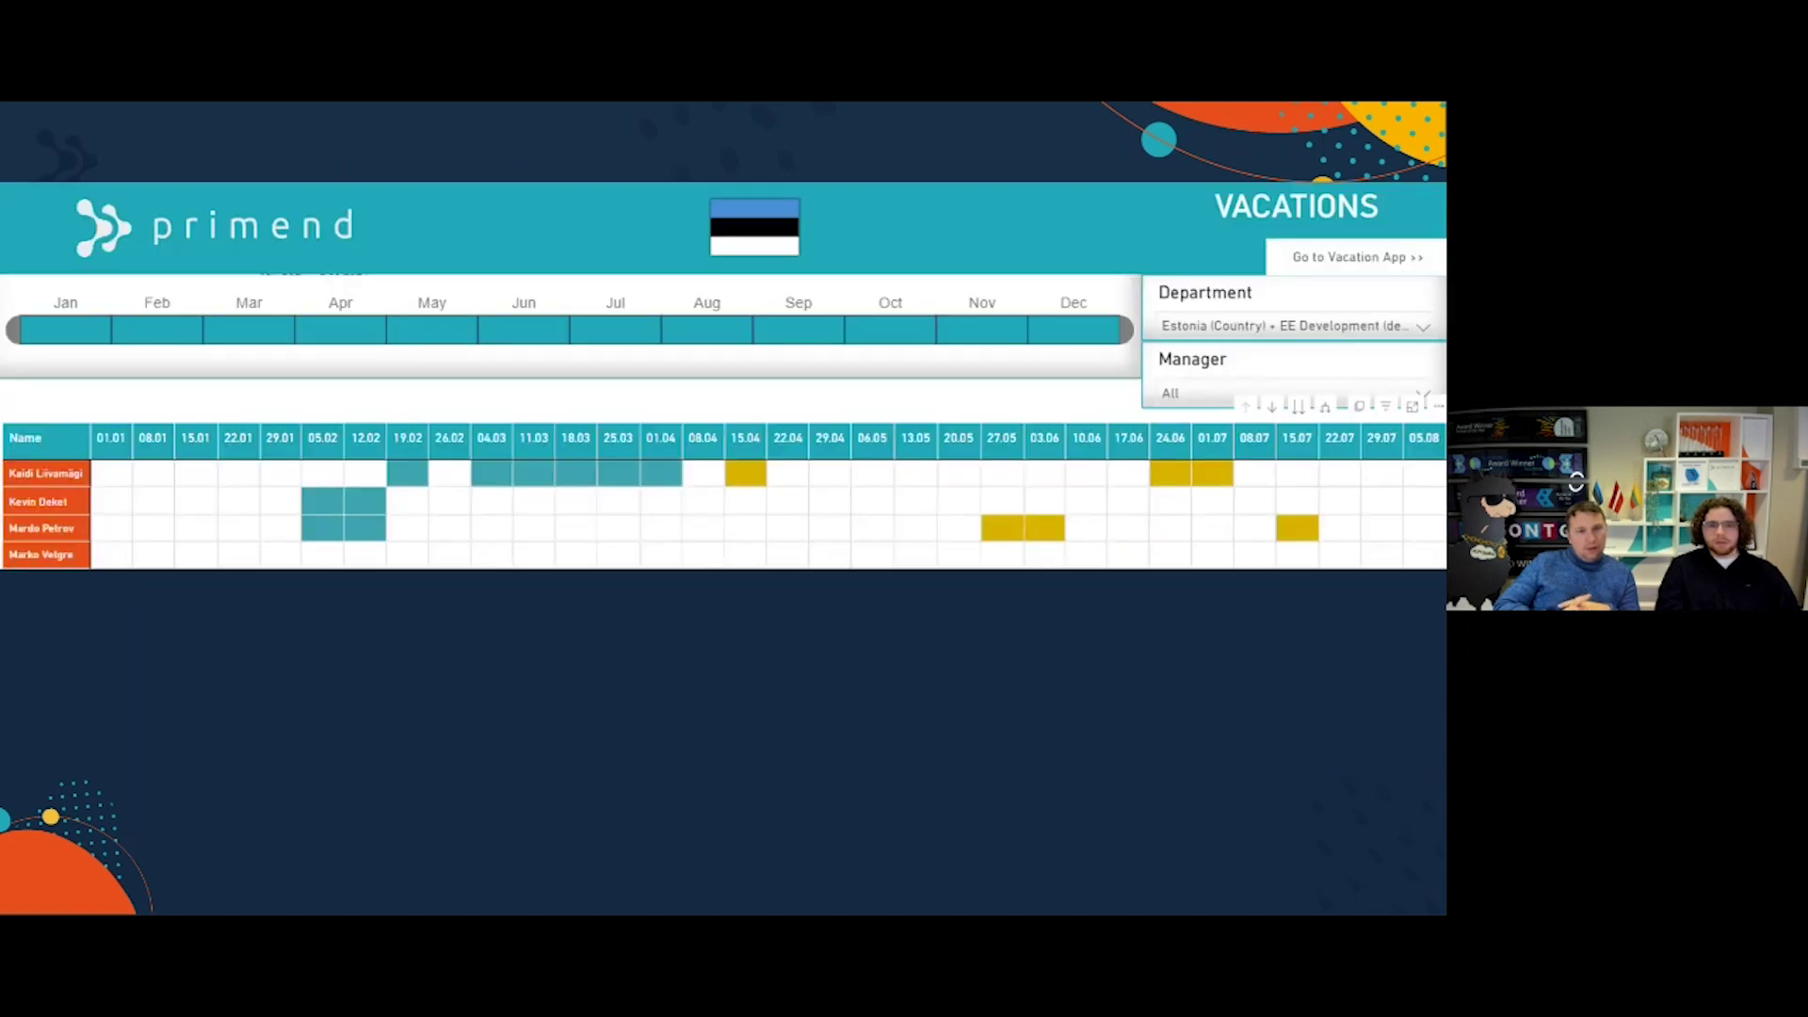
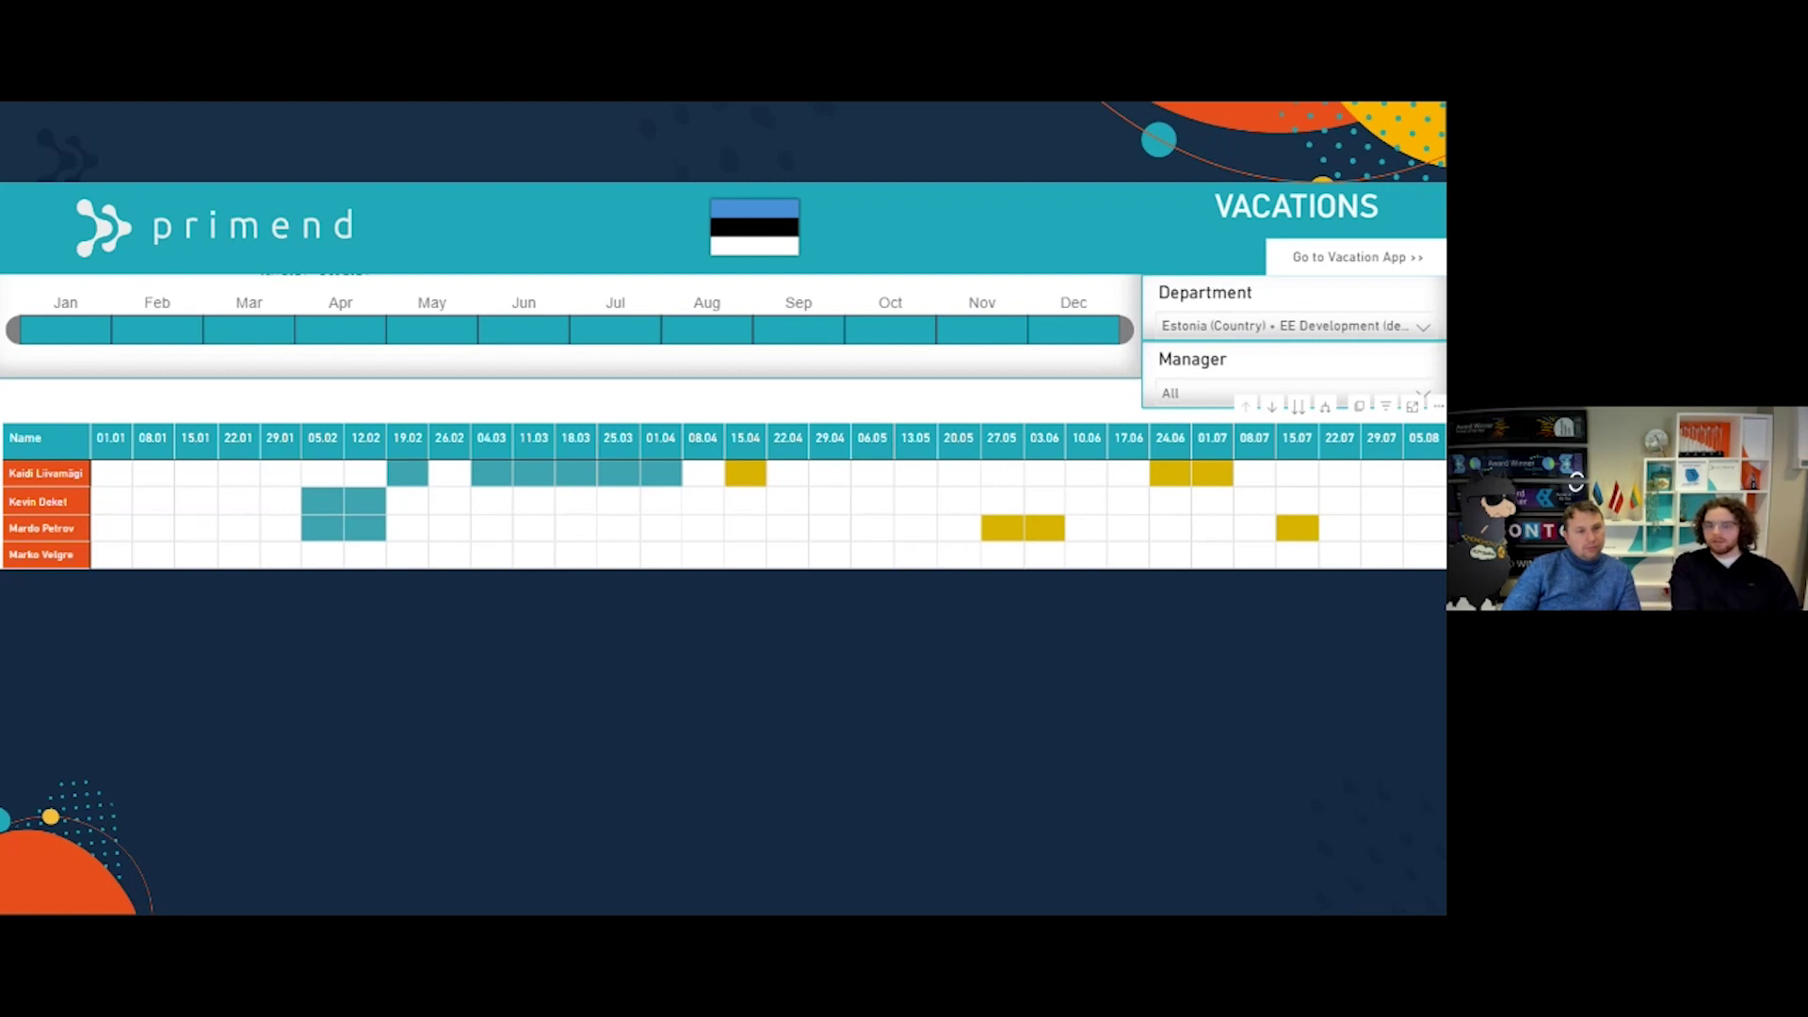
key("Right")
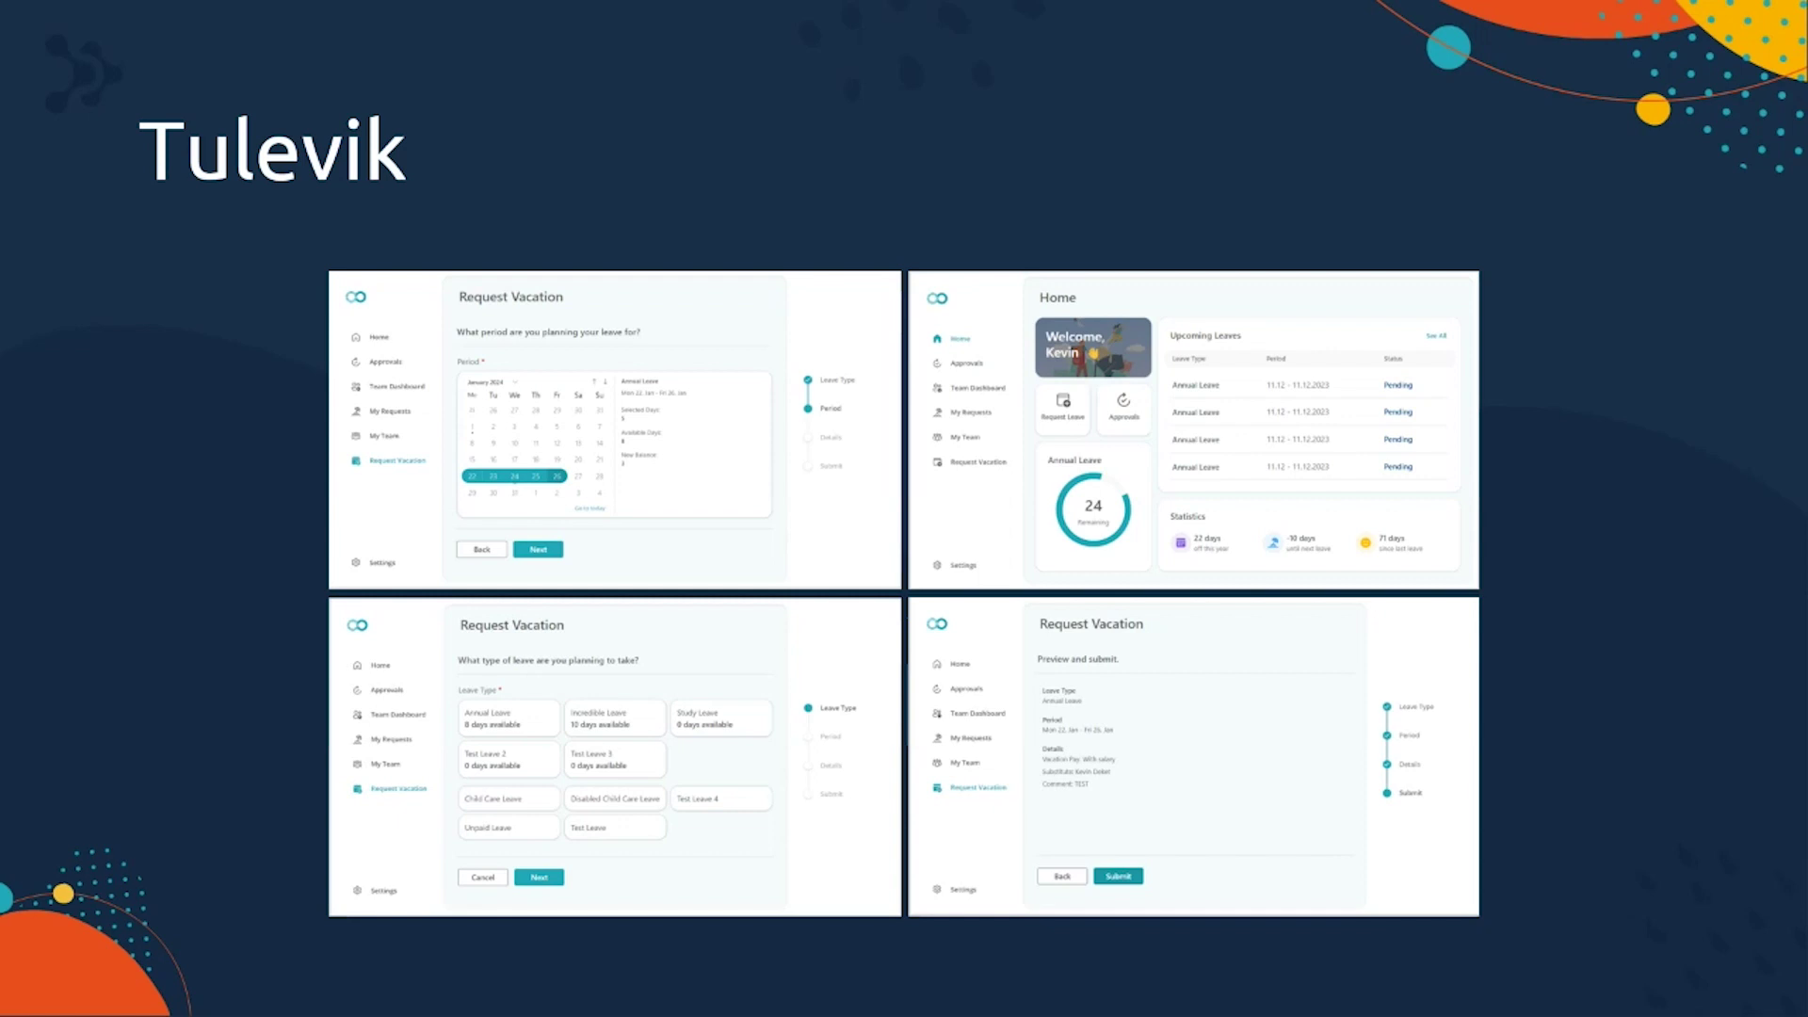
key("Right")
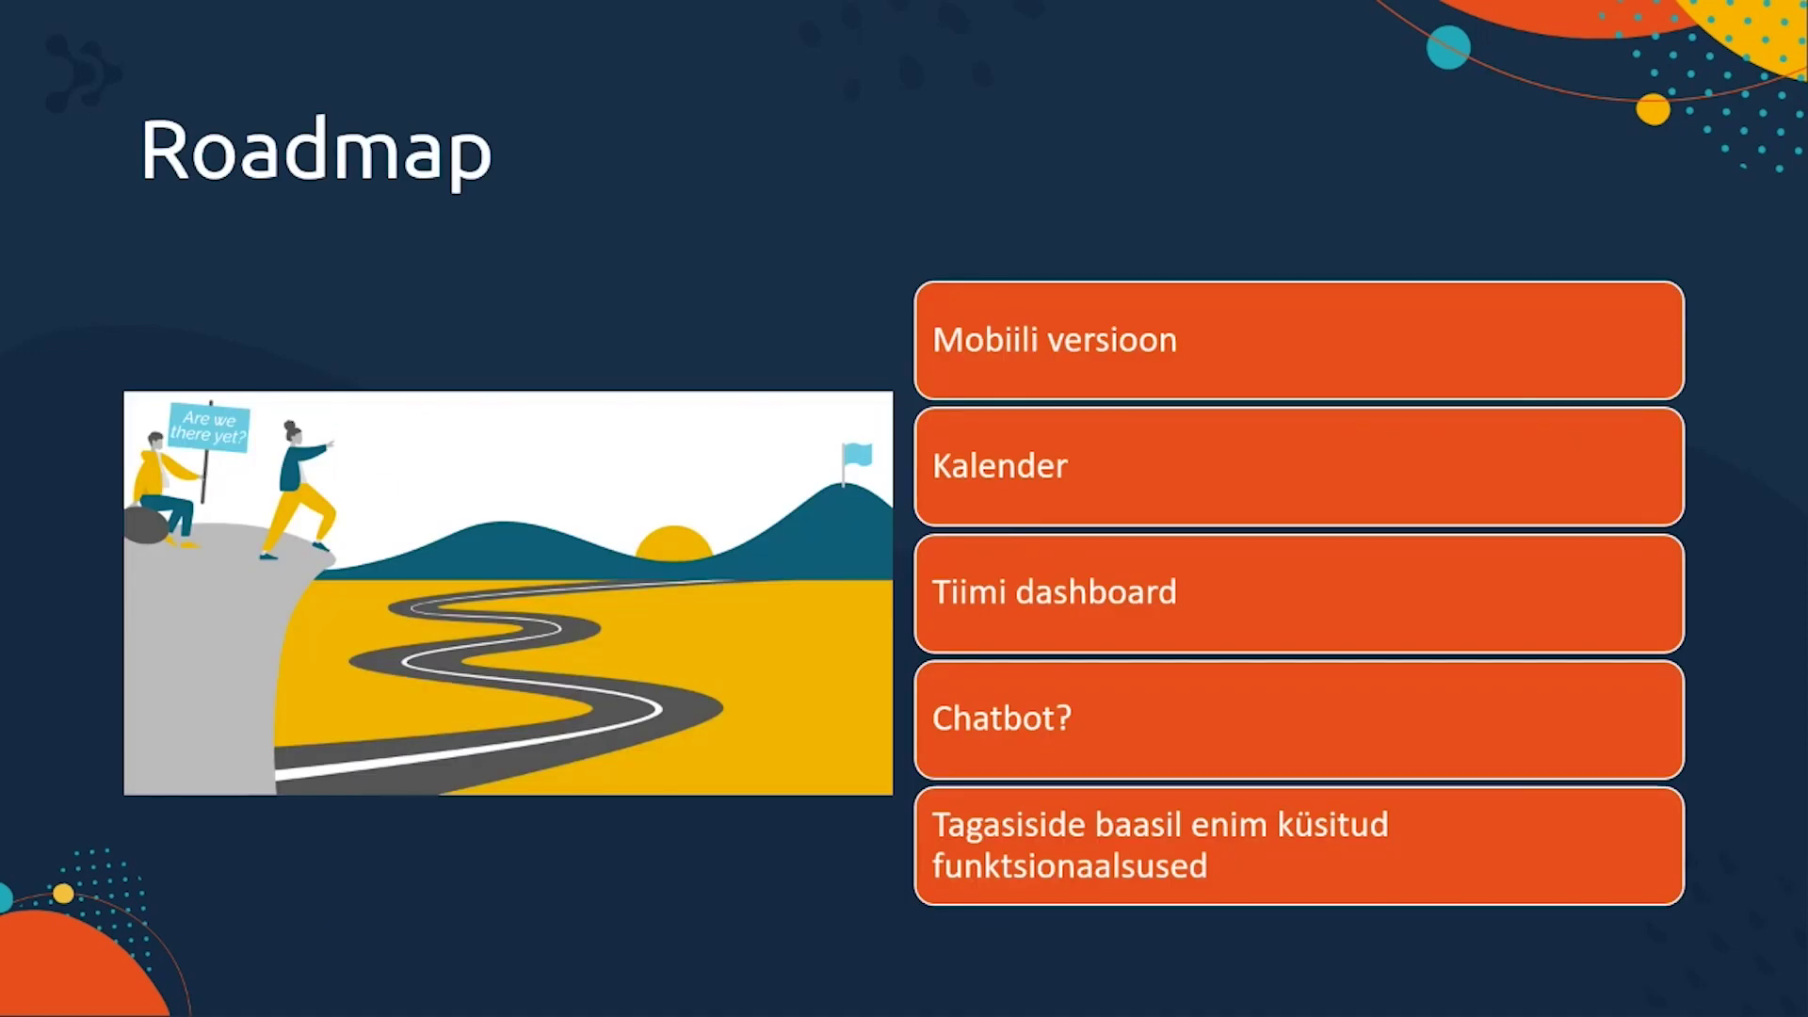